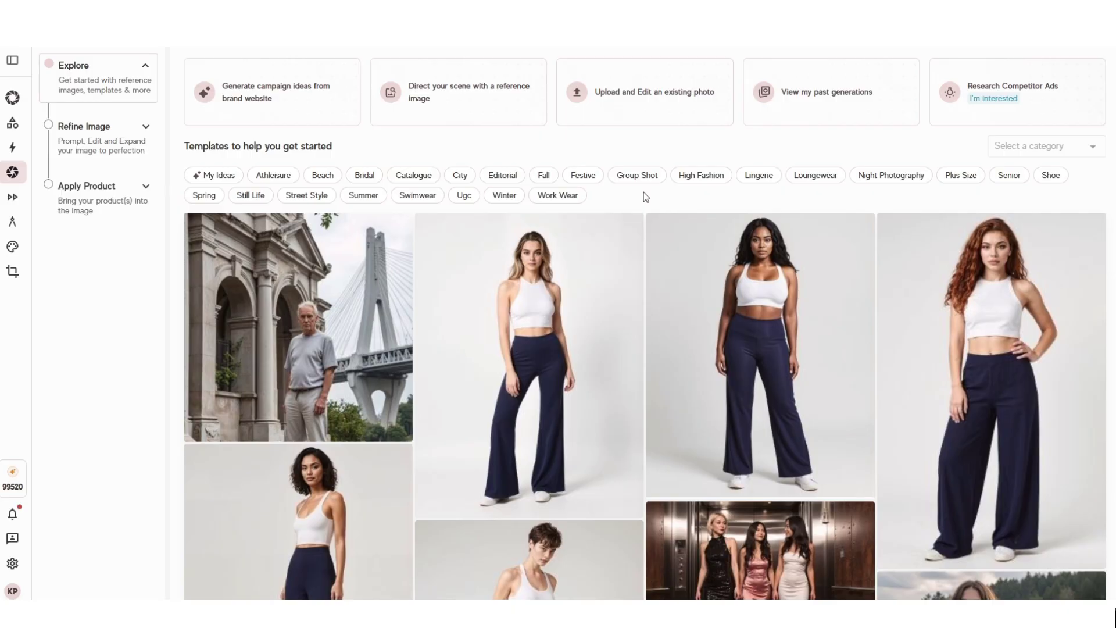
# Browse the starter templates and preview the one with three women in an elevator
pyautogui.scroll(-5, 848, 224)
pyautogui.scroll(-5, 884, 291)
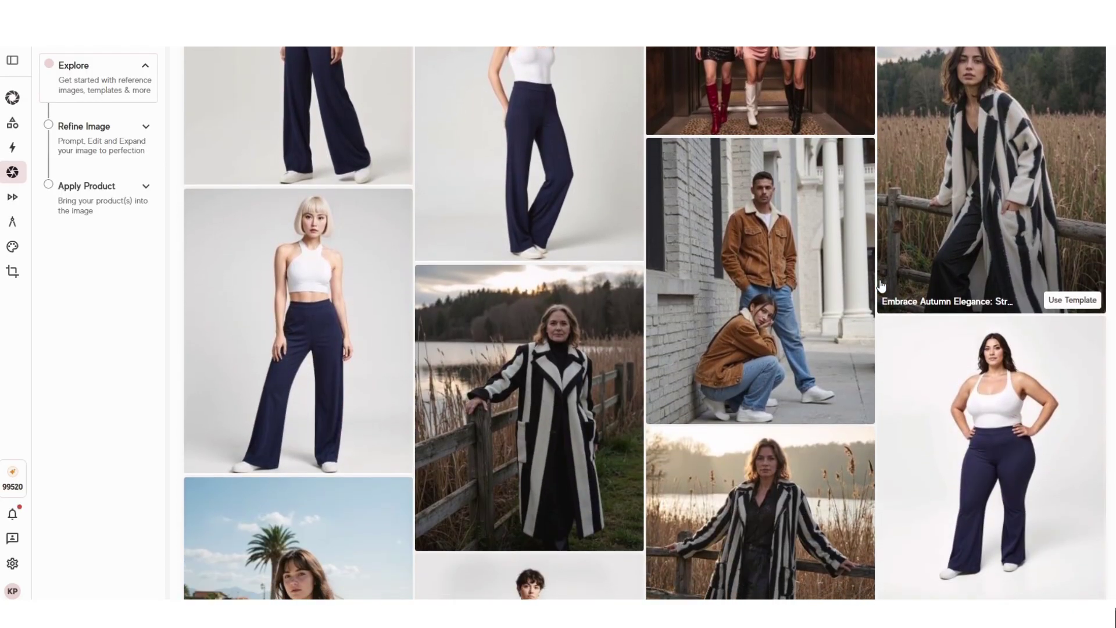
pyautogui.scroll(4, 888, 302)
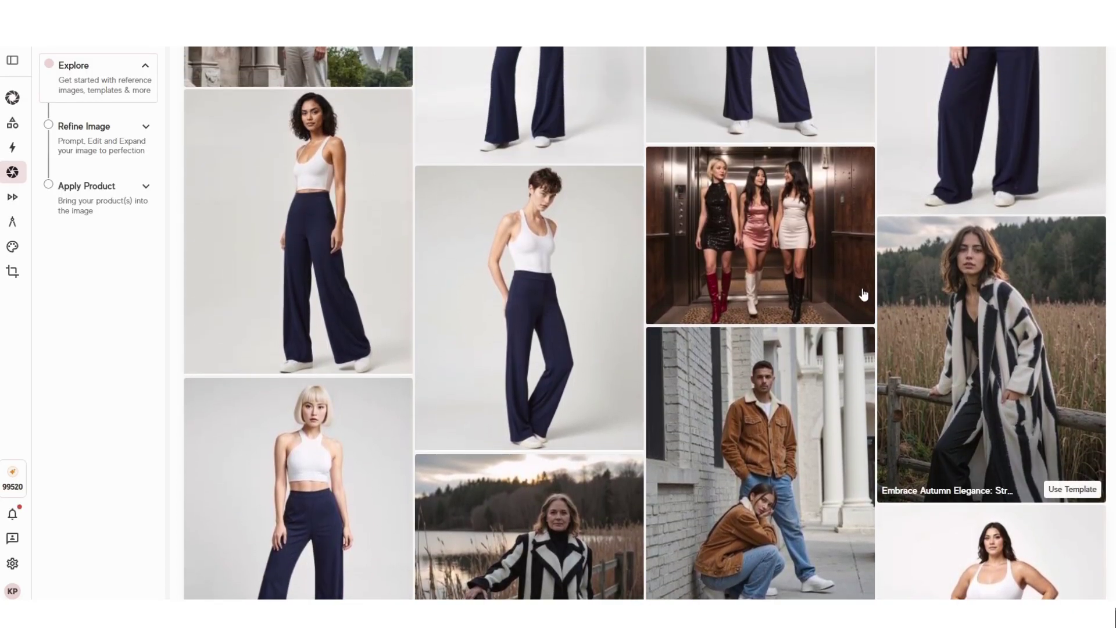
pyautogui.click(829, 252)
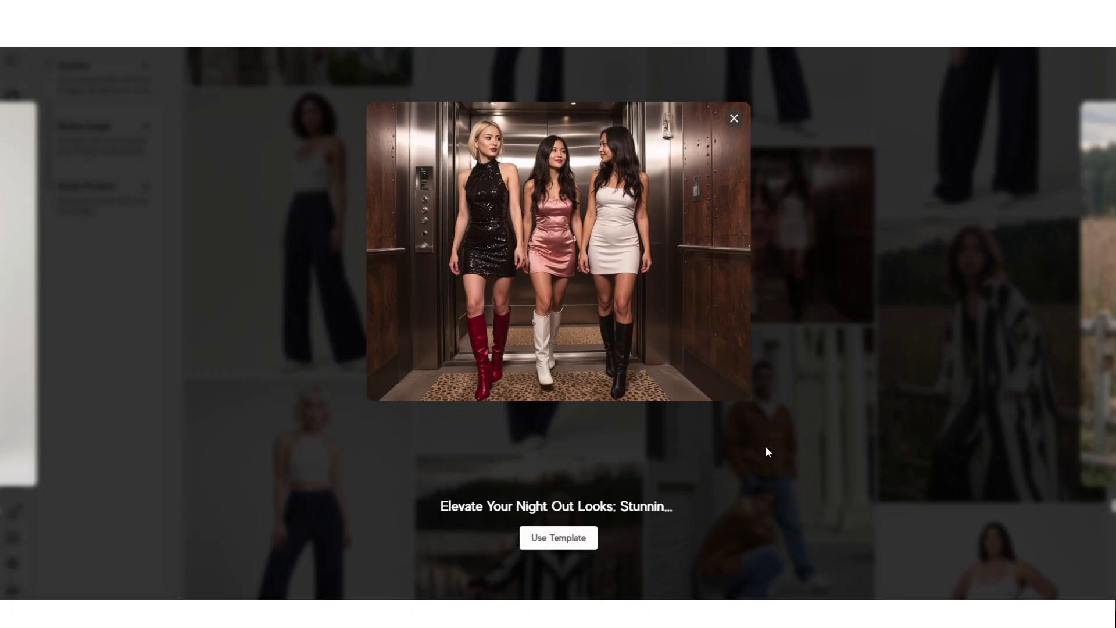
pyautogui.click(734, 118)
pyautogui.scroll(5, 660, 286)
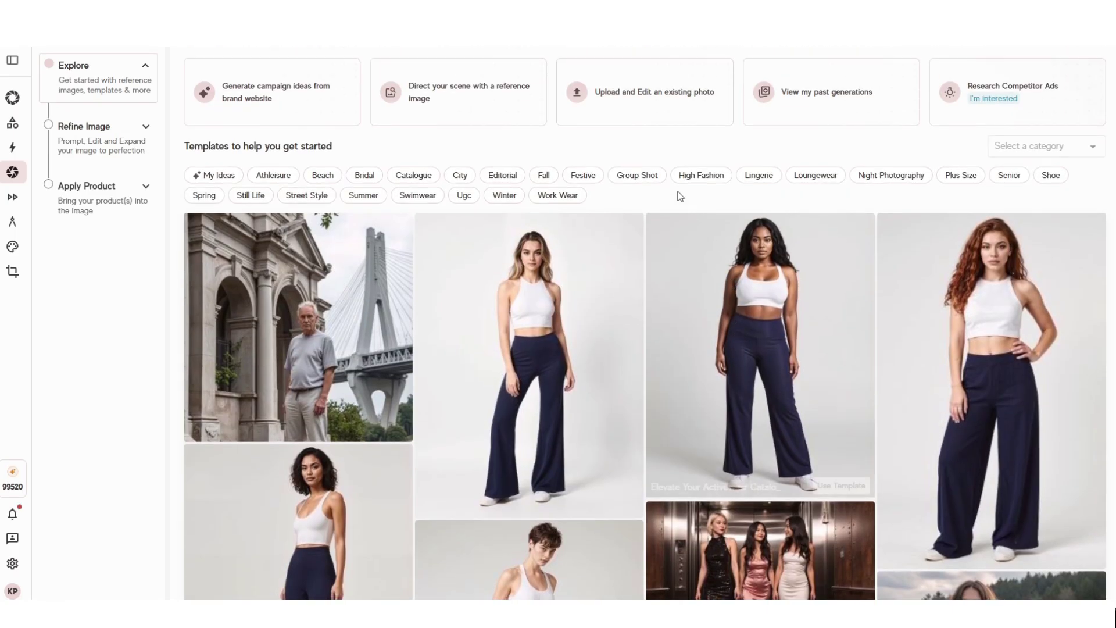
# Filter the templates by Group Shot and look through the matching images
pyautogui.click(638, 175)
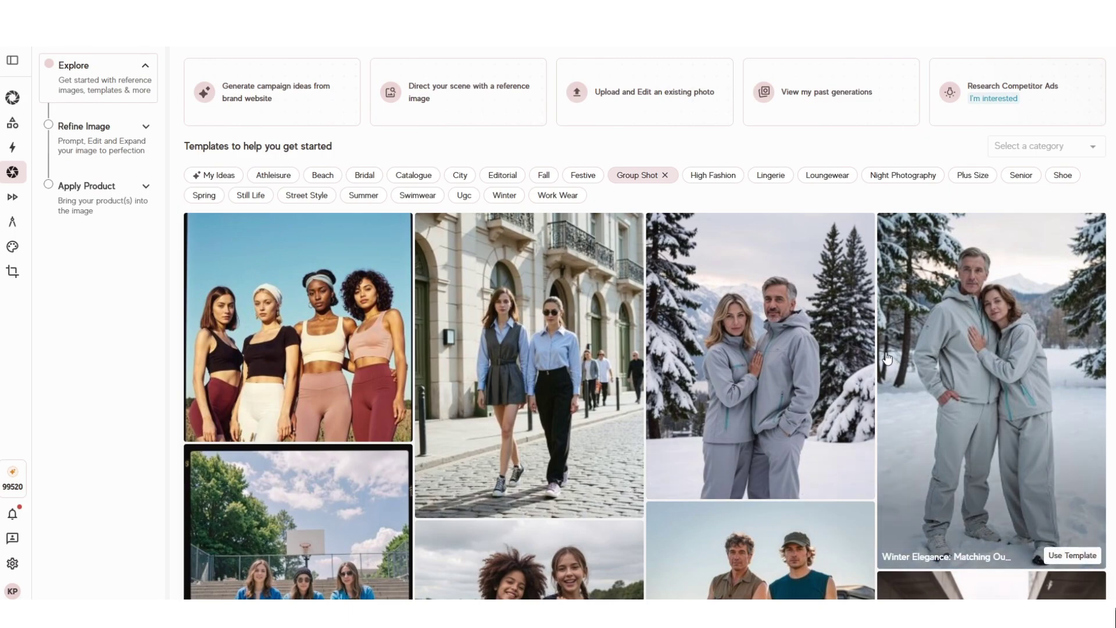
pyautogui.scroll(-5, 878, 344)
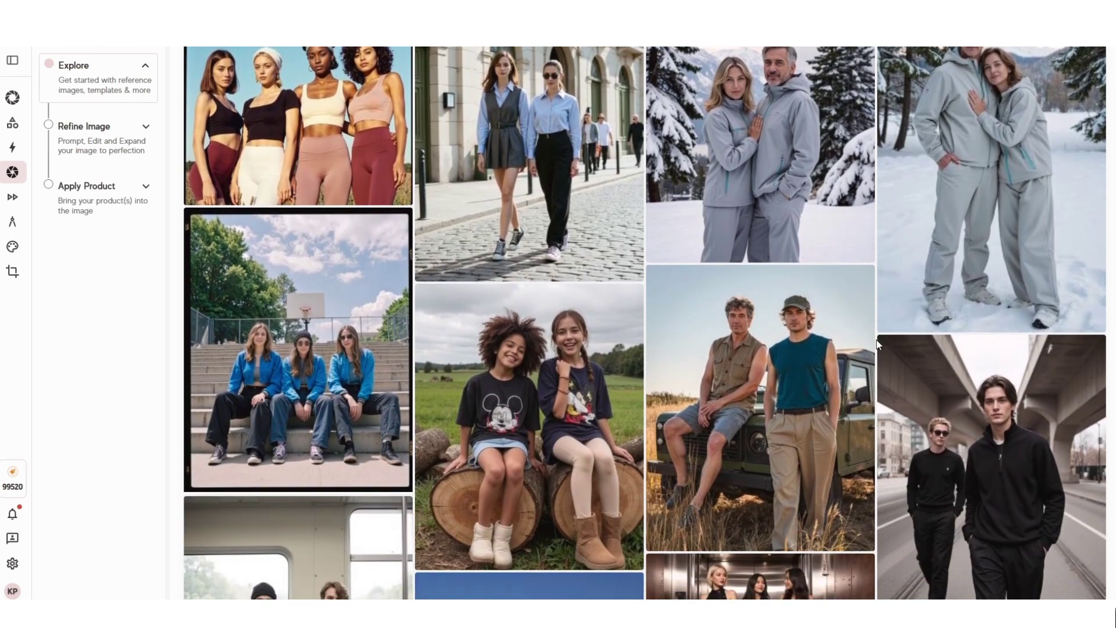
pyautogui.scroll(-5, 877, 344)
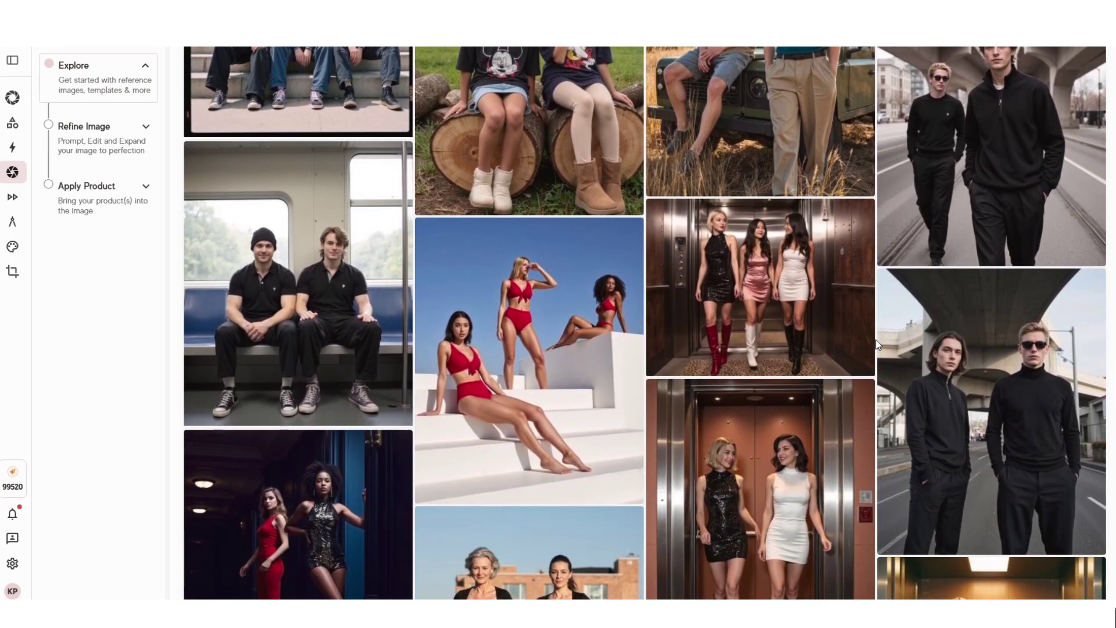
pyautogui.scroll(-2, 875, 346)
pyautogui.scroll(-2, 875, 346)
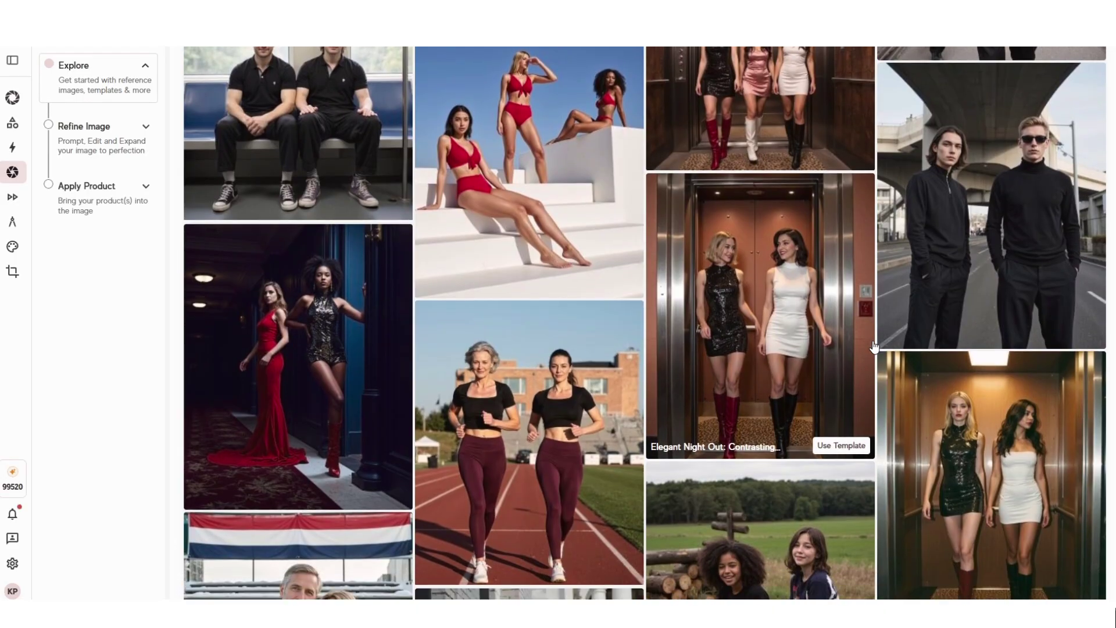
pyautogui.scroll(1, 874, 346)
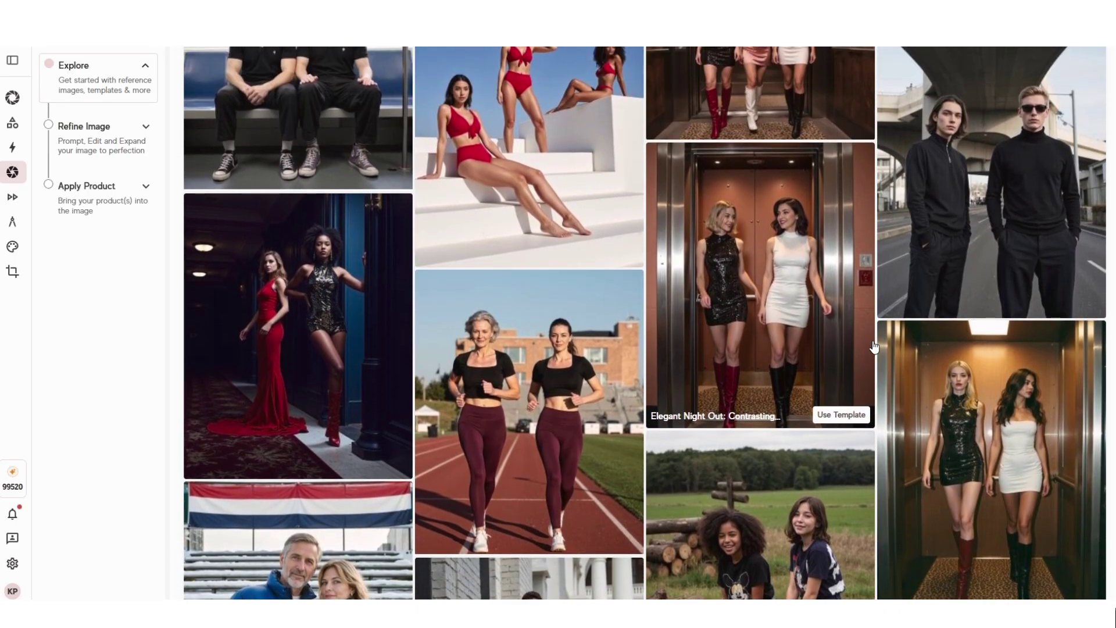
pyautogui.scroll(3, 874, 343)
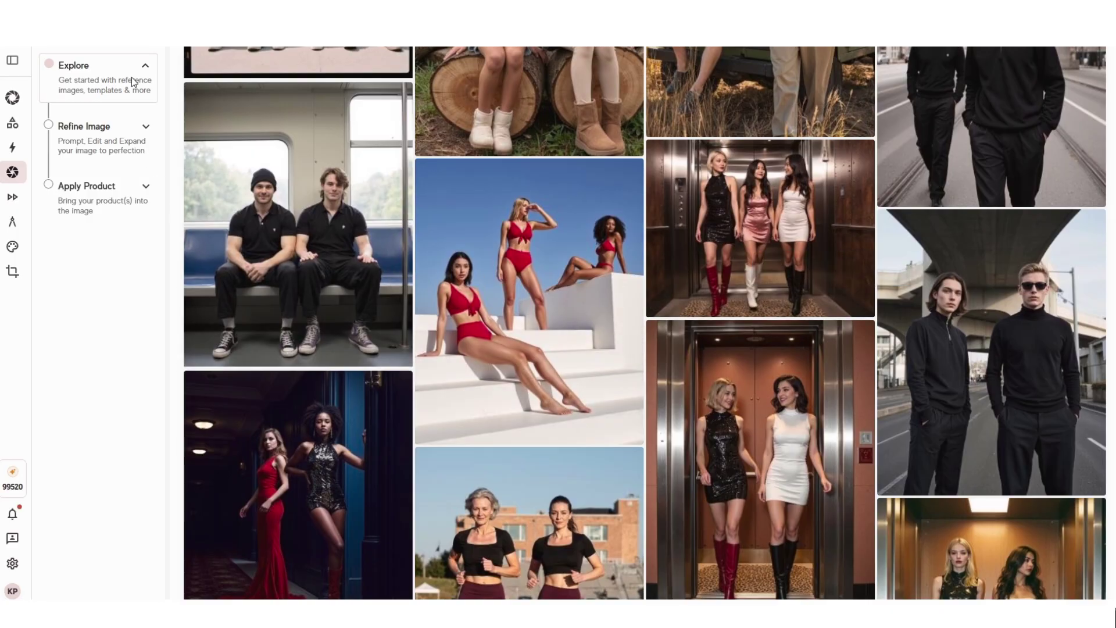
pyautogui.scroll(10, 515, 256)
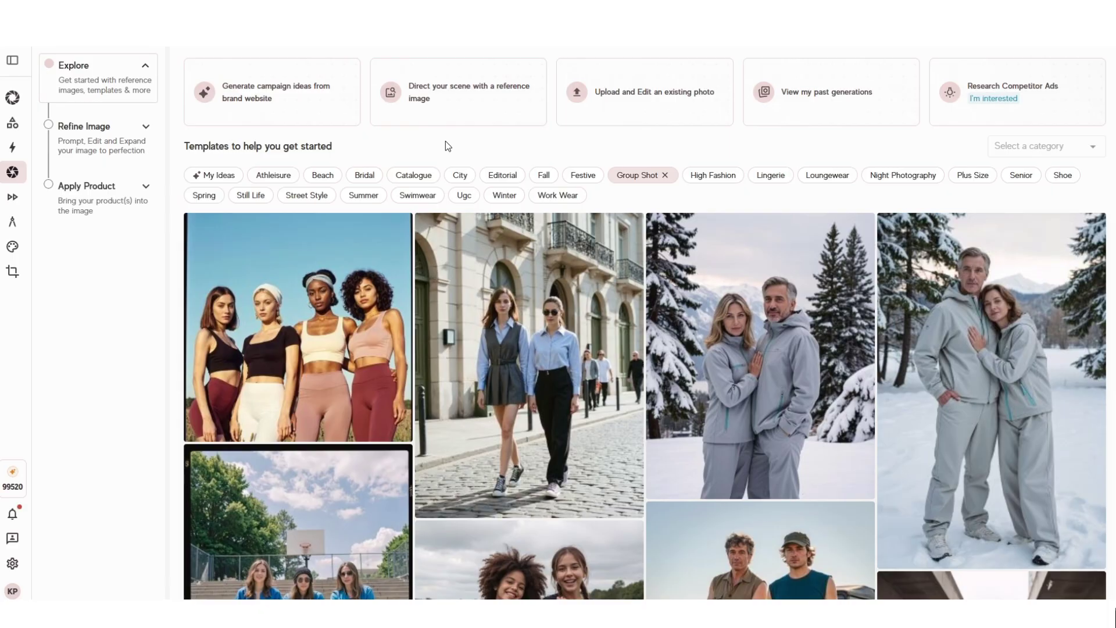
# View the product selection stage for generating campaign ideas from a brand website, then close it
pyautogui.click(297, 105)
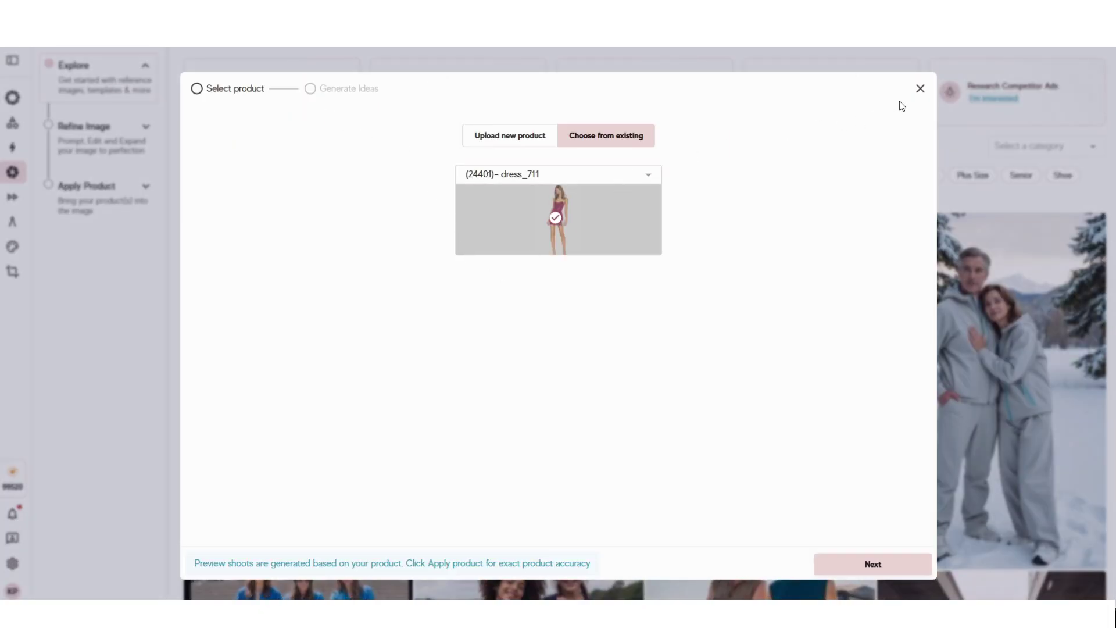
pyautogui.click(920, 89)
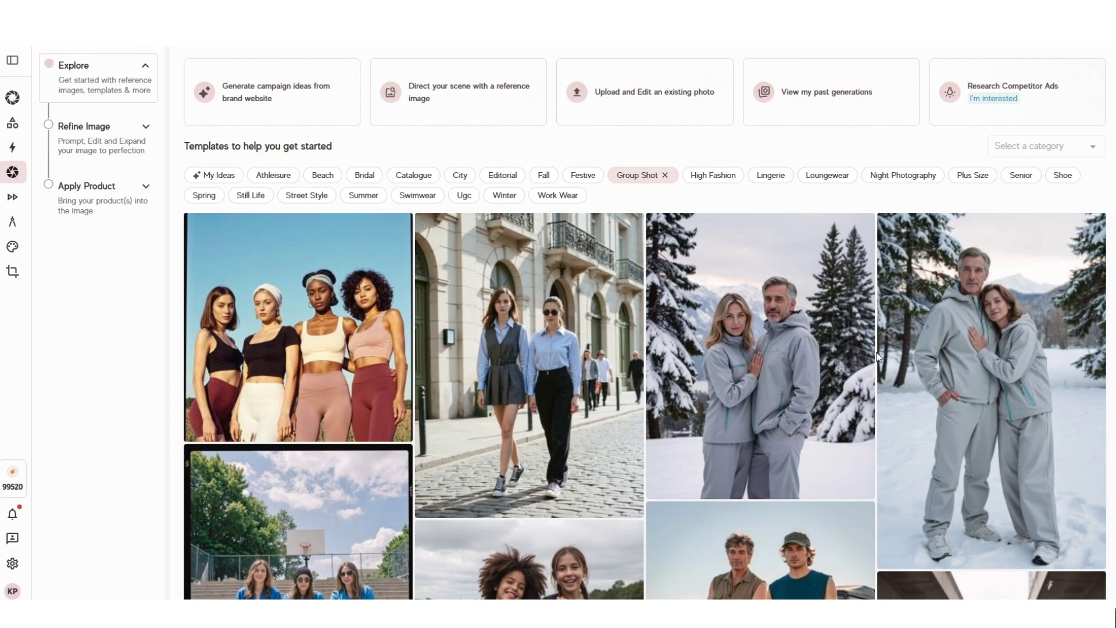
# Replace the Group Shot template filter with Festive and look through the festive templates
pyautogui.scroll(-2, 878, 355)
pyautogui.scroll(1, 877, 356)
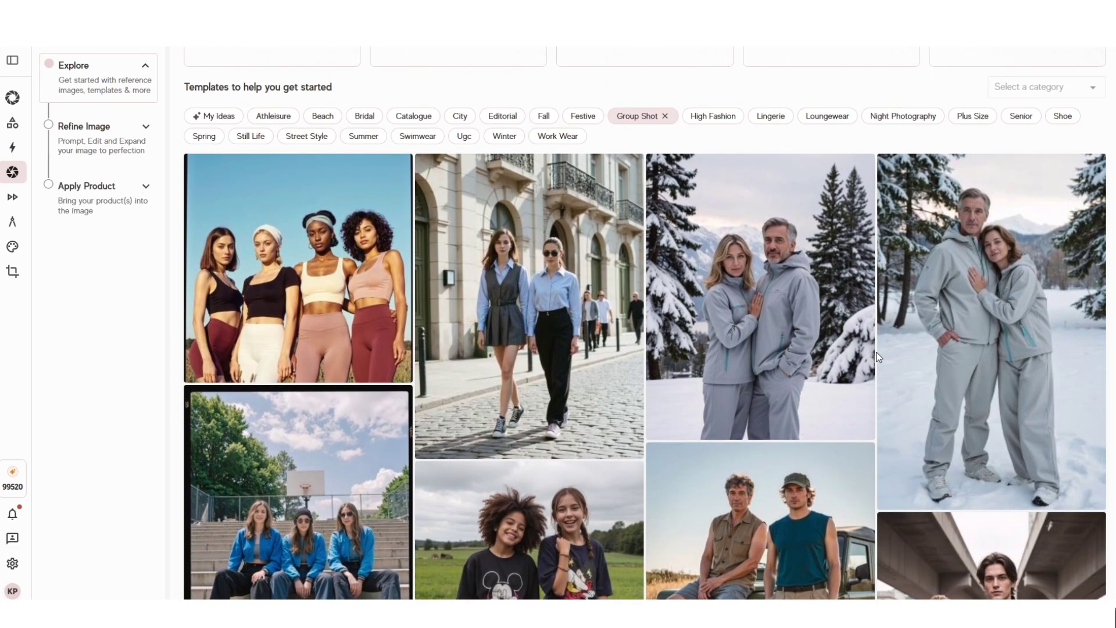
pyautogui.scroll(1, 878, 356)
pyautogui.click(665, 174)
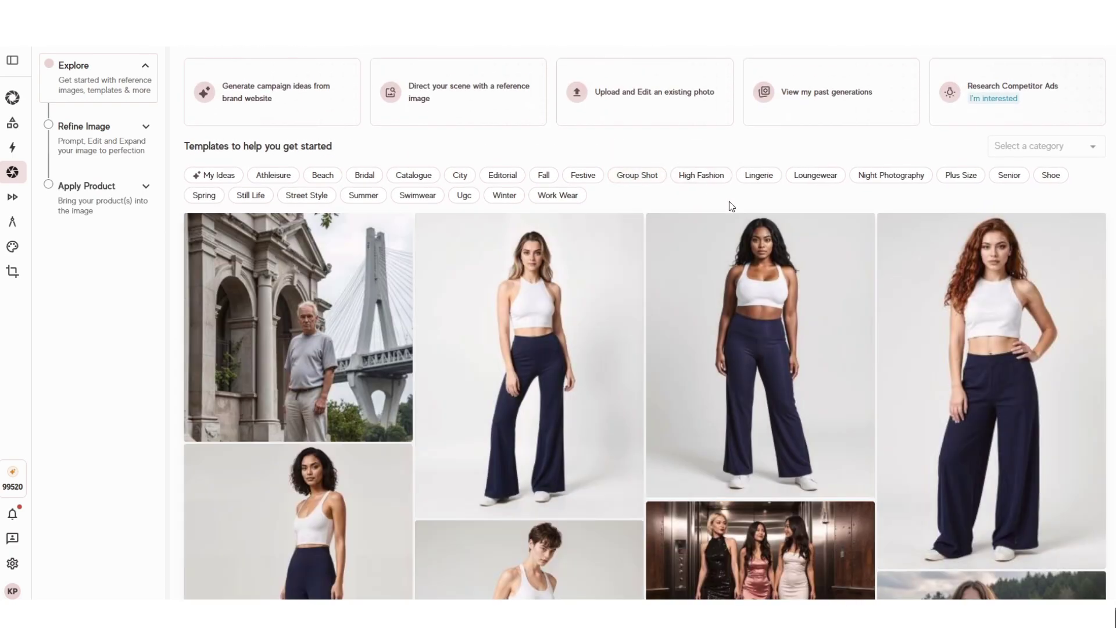
pyautogui.click(589, 181)
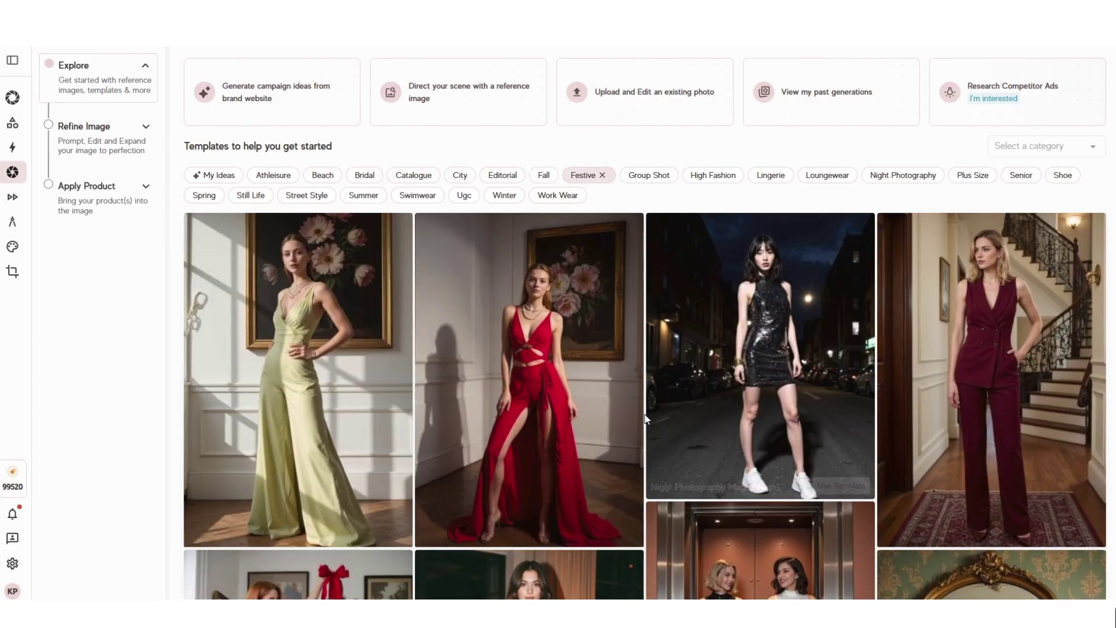
pyautogui.scroll(-3, 717, 407)
pyautogui.scroll(-10, 718, 407)
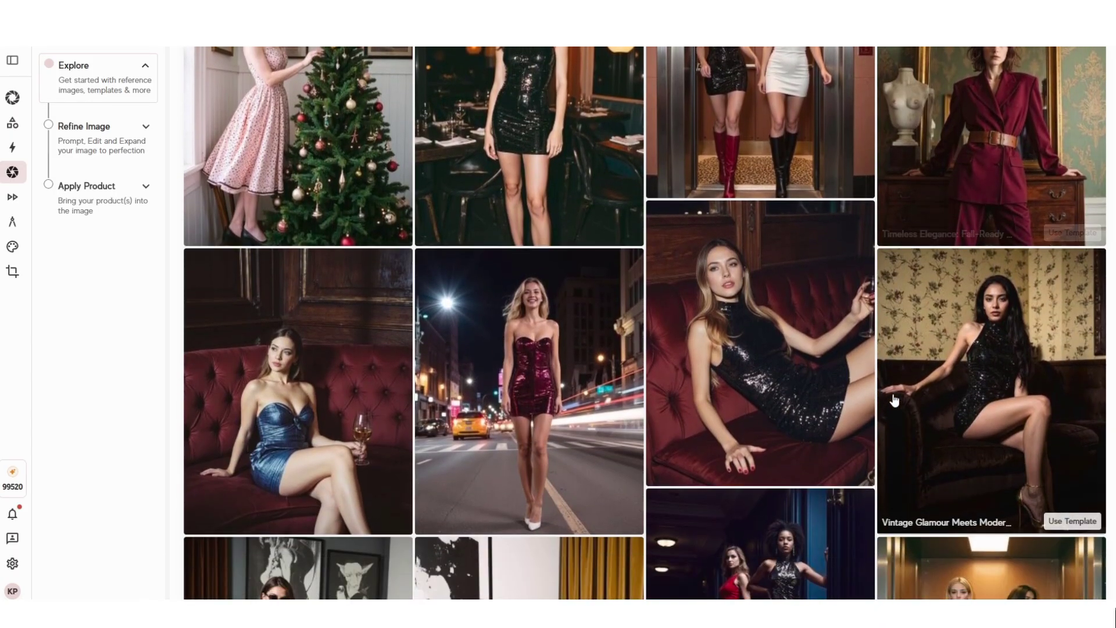
pyautogui.scroll(-5, 884, 395)
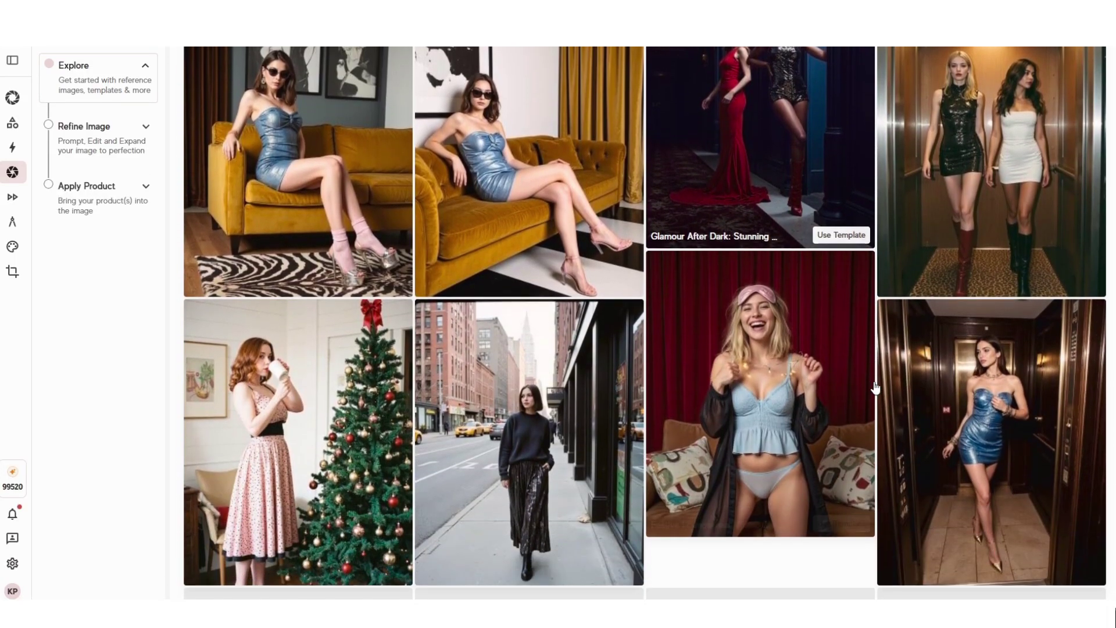
pyautogui.scroll(-10, 876, 387)
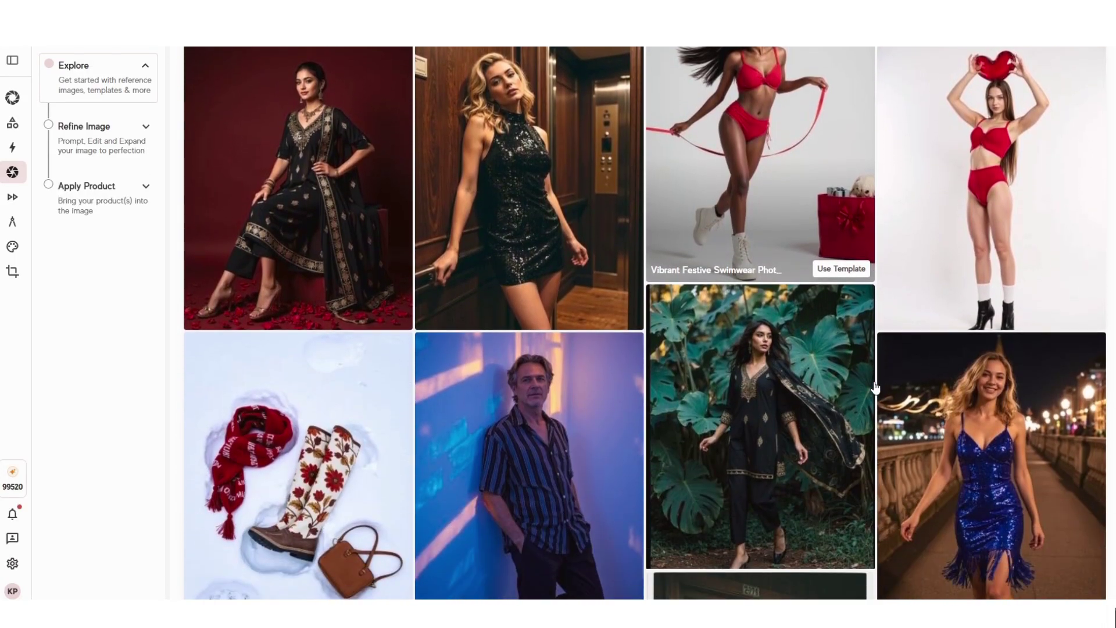
pyautogui.scroll(-10, 876, 387)
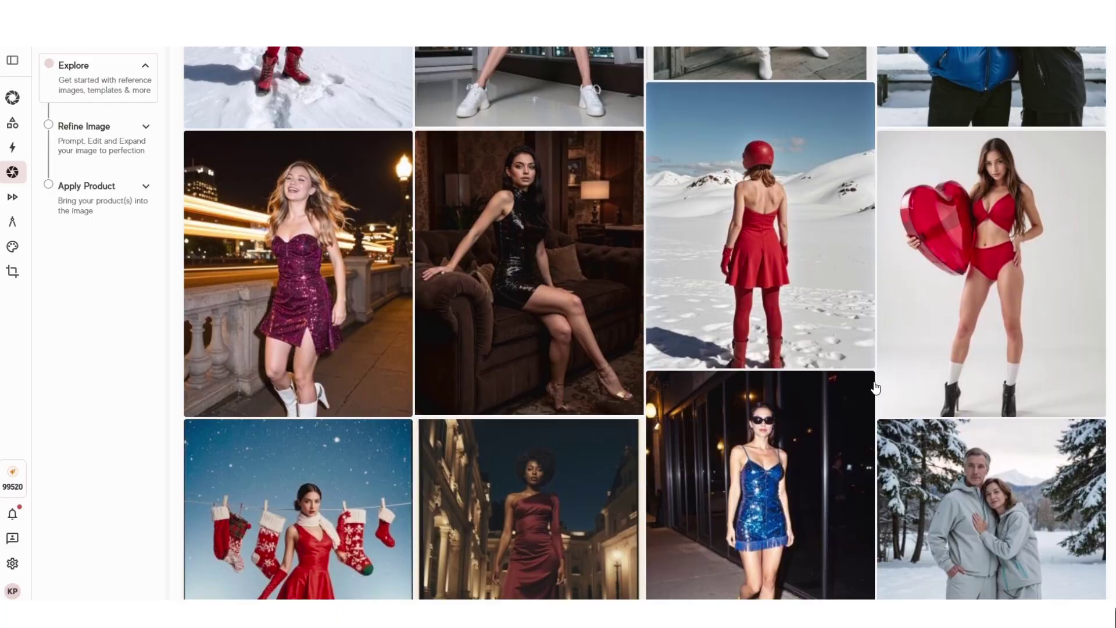
pyautogui.scroll(-10, 876, 387)
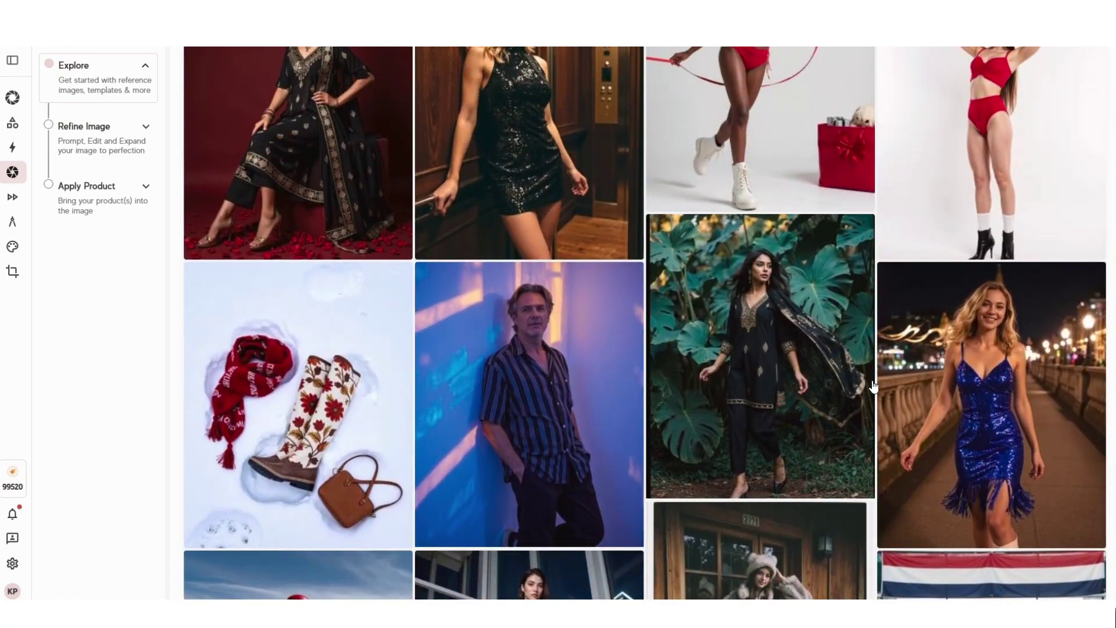
pyautogui.scroll(15, 873, 386)
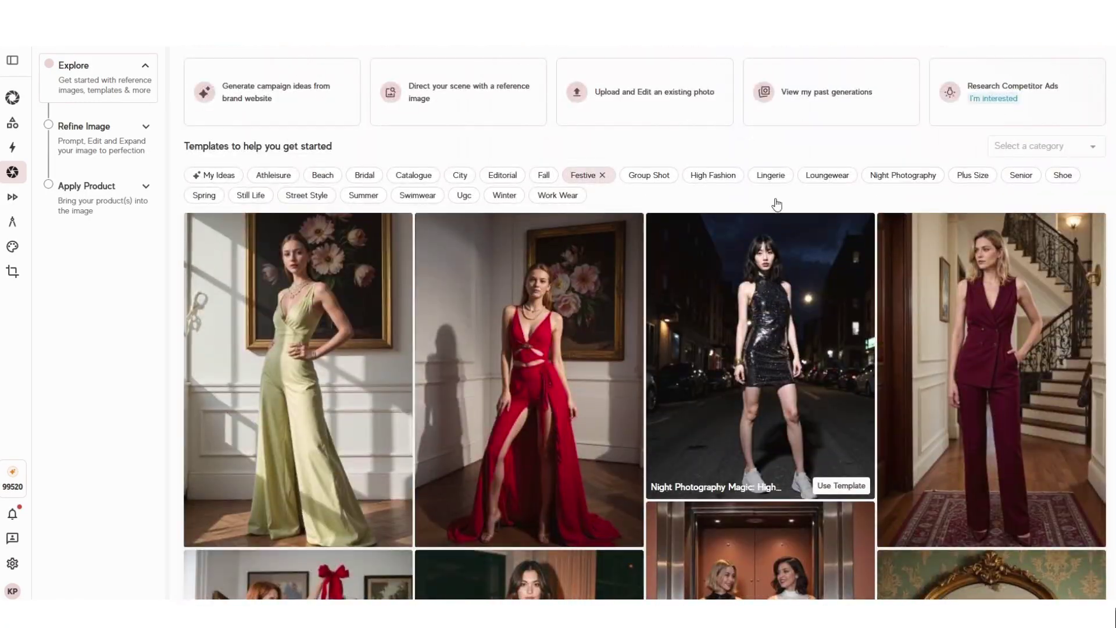
# Filter the templates by Group Shot and use the "Elevate Your Night Out Looks" elevator template
pyautogui.click(647, 175)
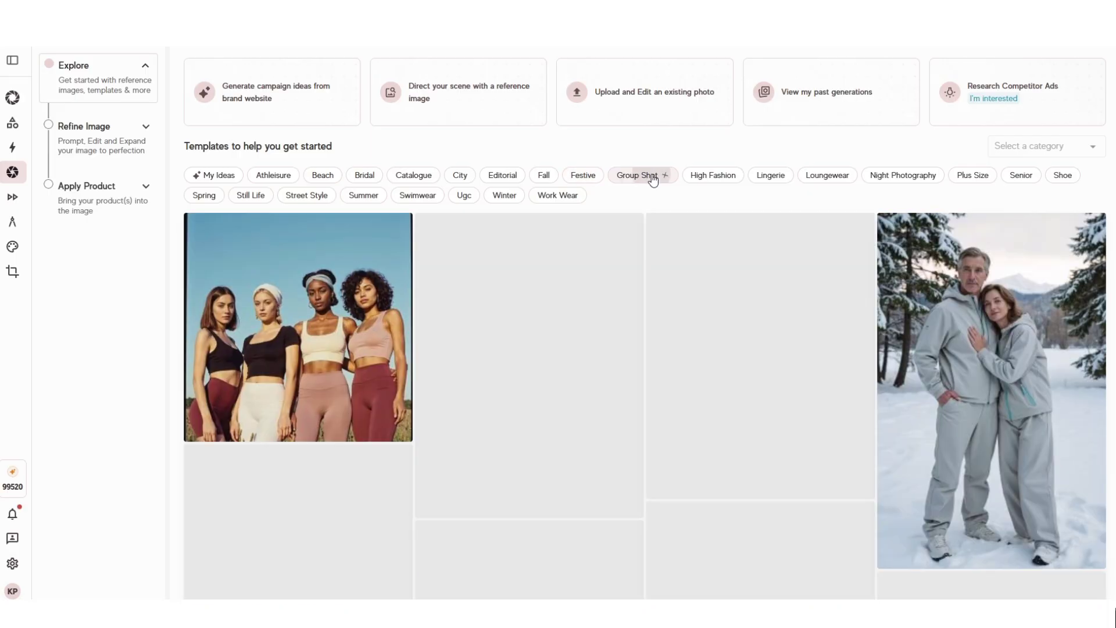
pyautogui.scroll(-6, 878, 210)
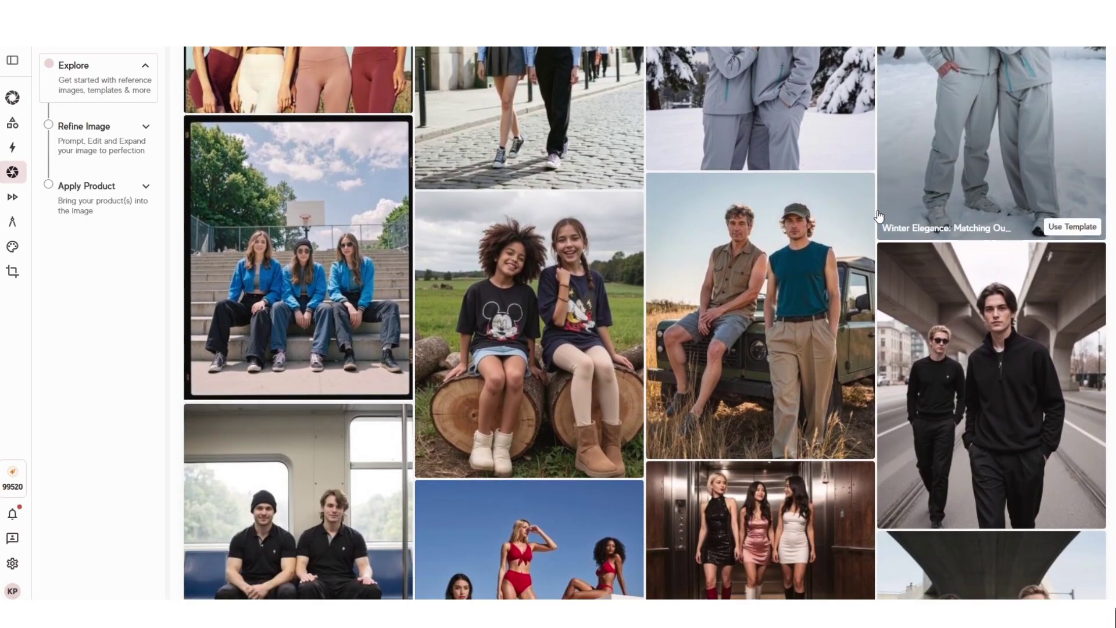
pyautogui.scroll(-5, 878, 218)
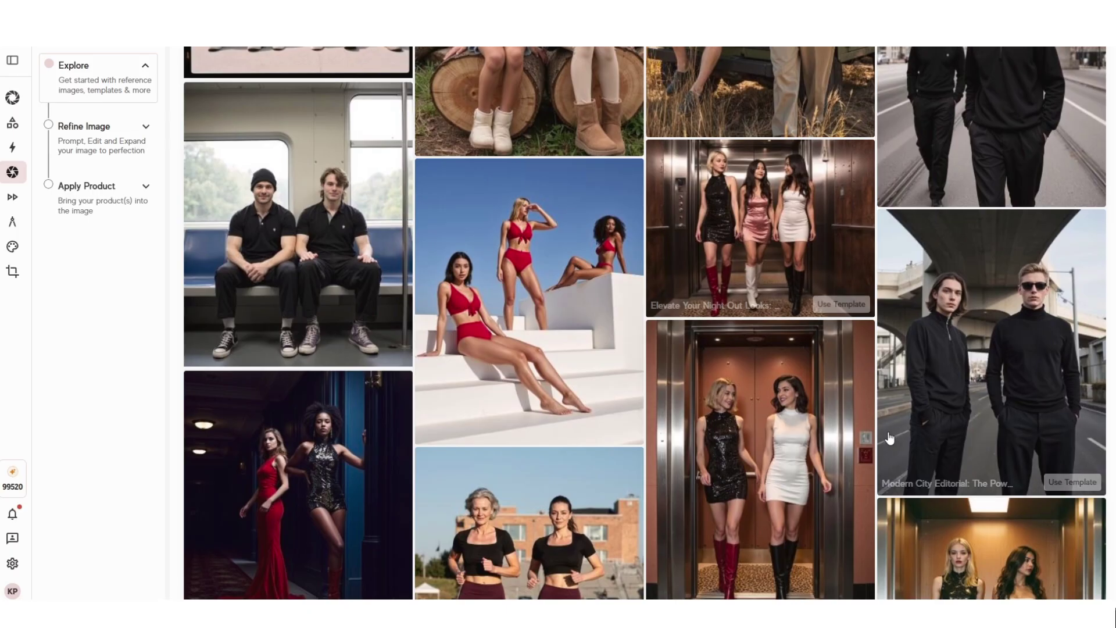
pyautogui.scroll(-1, 874, 369)
pyautogui.scroll(1, 873, 367)
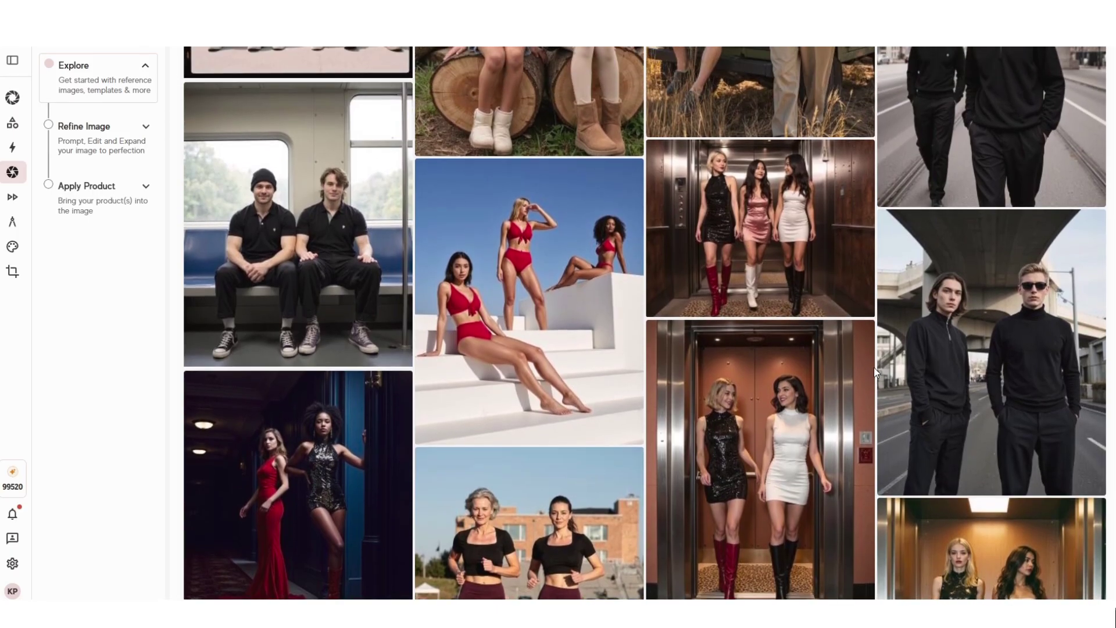
pyautogui.click(790, 218)
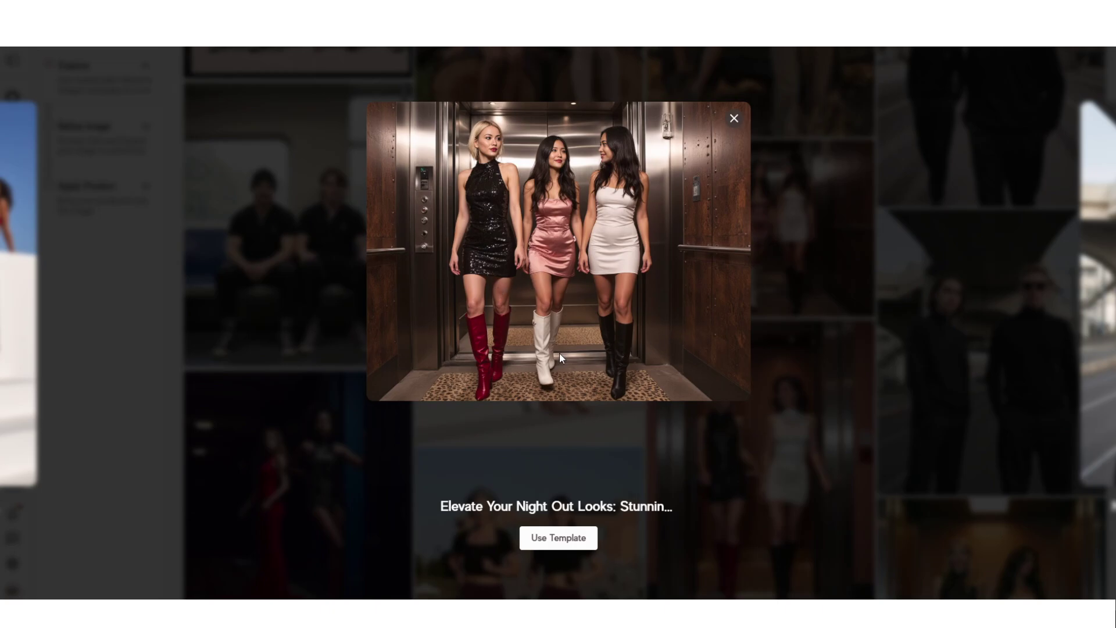
pyautogui.click(558, 537)
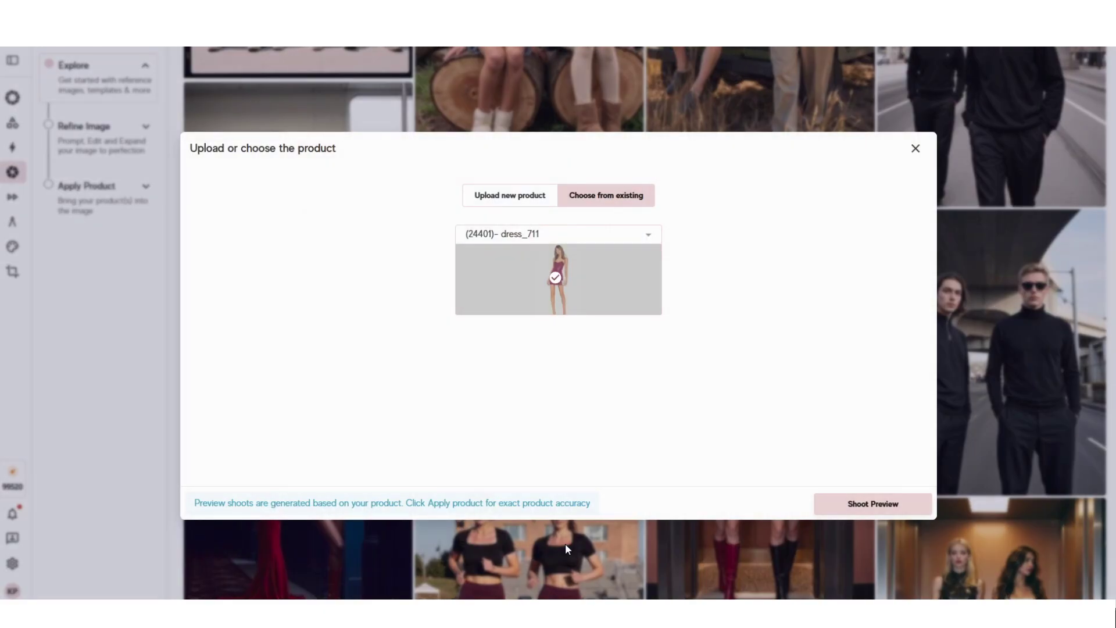
# Upload a magenta dress image as a new product and review its category, name and brand fields
pyautogui.click(648, 235)
pyautogui.click(648, 236)
pyautogui.click(517, 199)
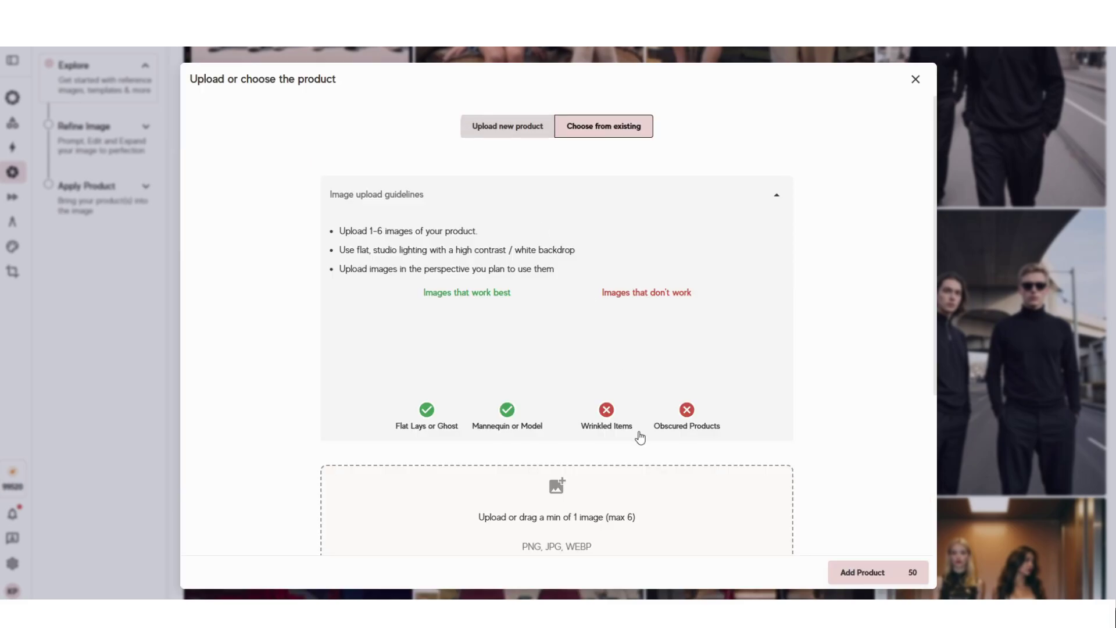
pyautogui.scroll(-5, 528, 511)
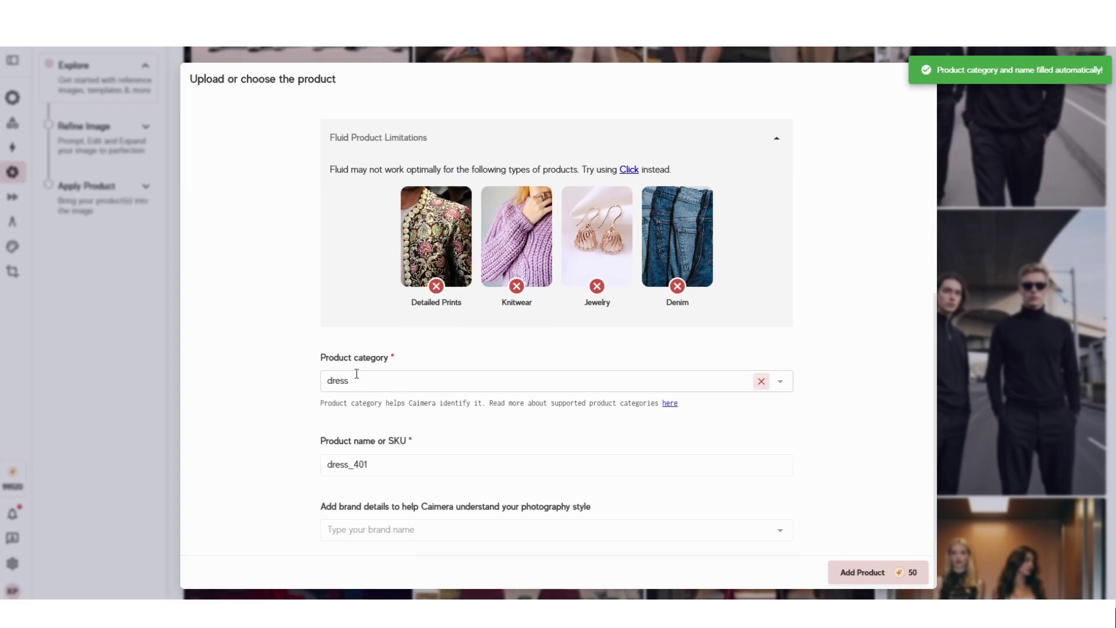
pyautogui.click(367, 467)
pyautogui.click(410, 530)
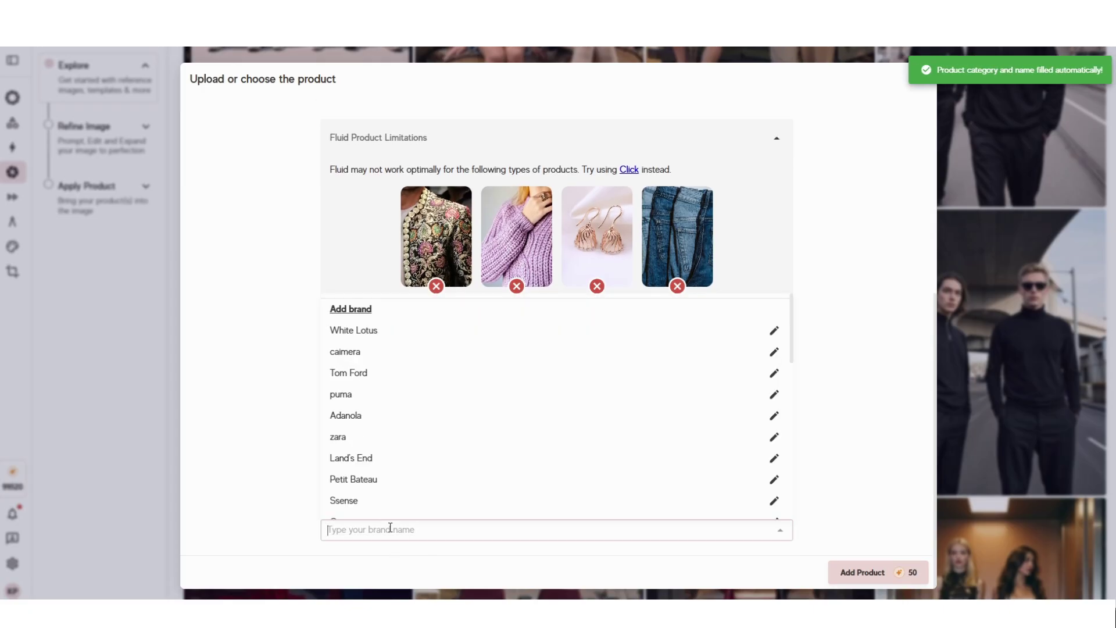
pyautogui.scroll(5, 382, 493)
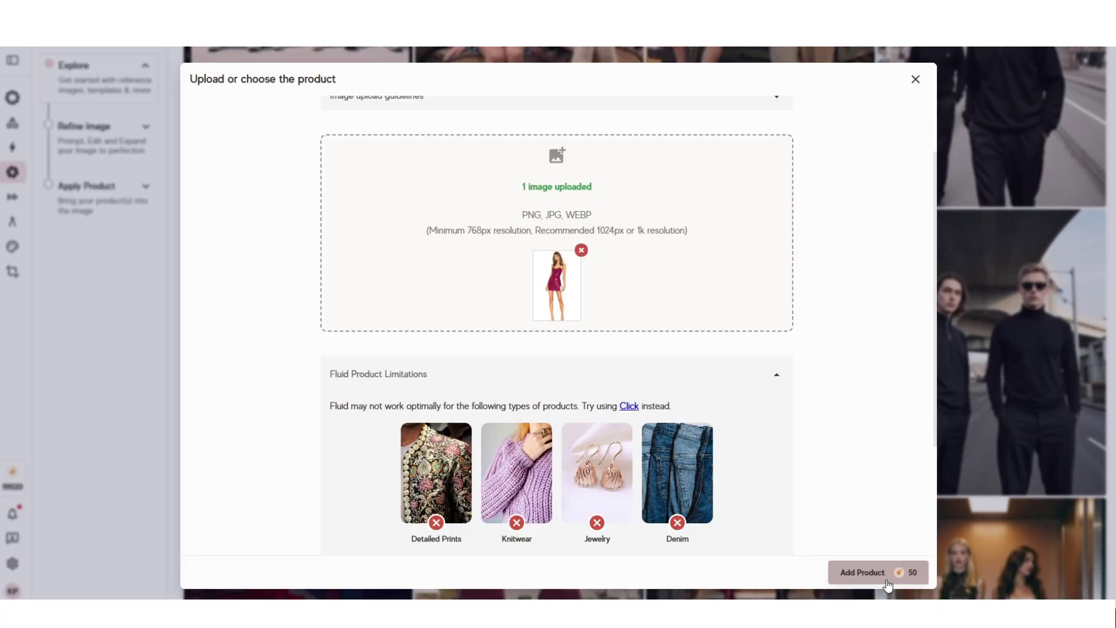
pyautogui.scroll(2, 535, 261)
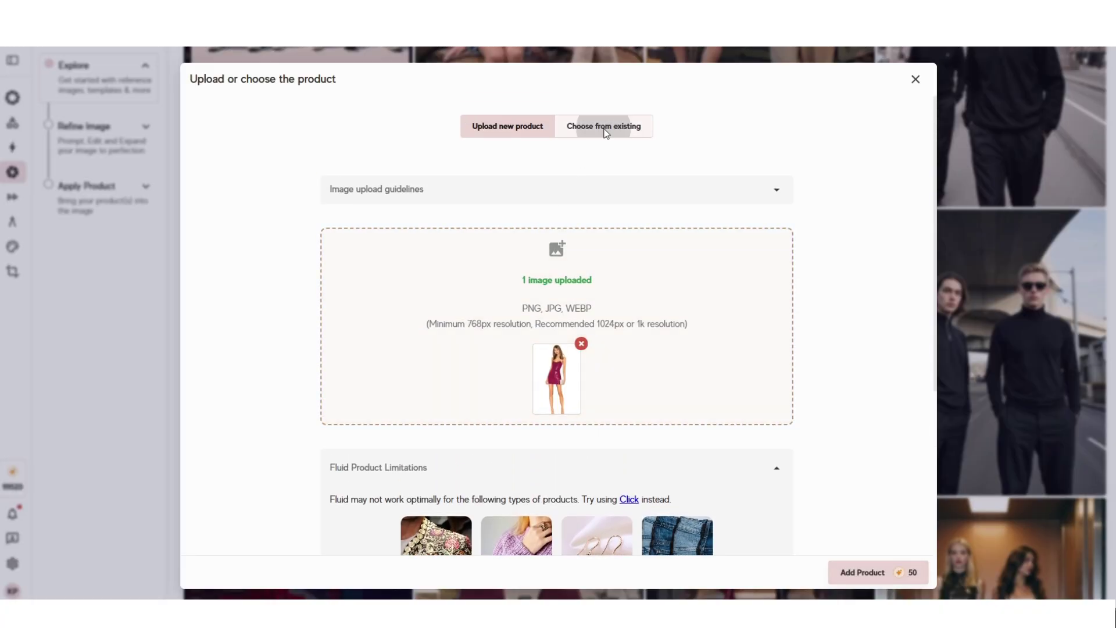
# Choose the existing product dress_711 for the template instead of the new upload
pyautogui.click(603, 127)
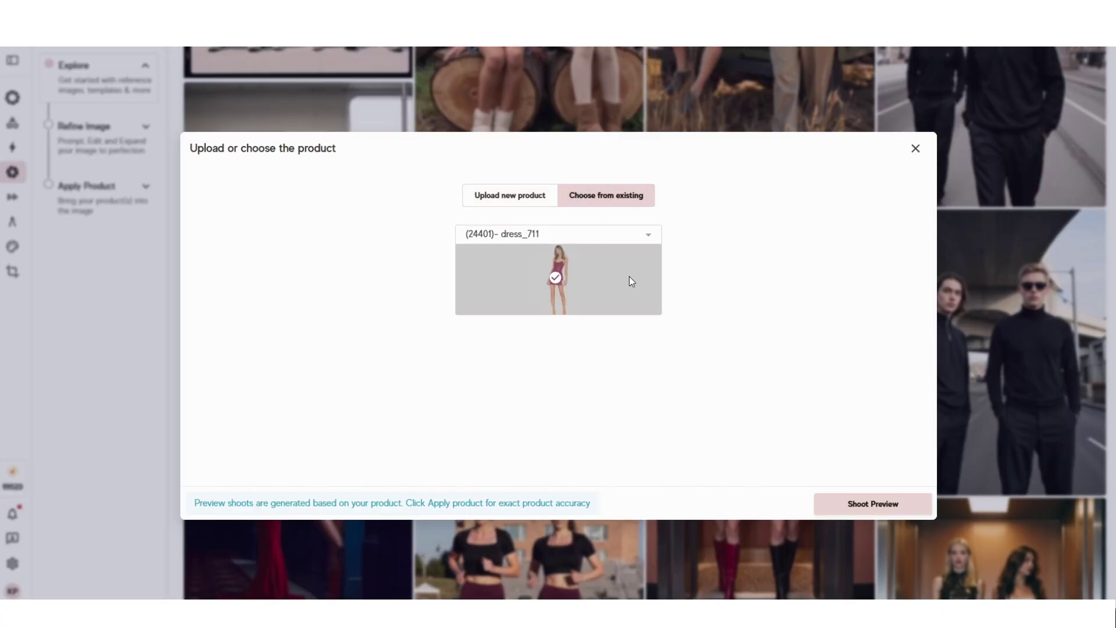
pyautogui.click(600, 235)
pyautogui.click(542, 366)
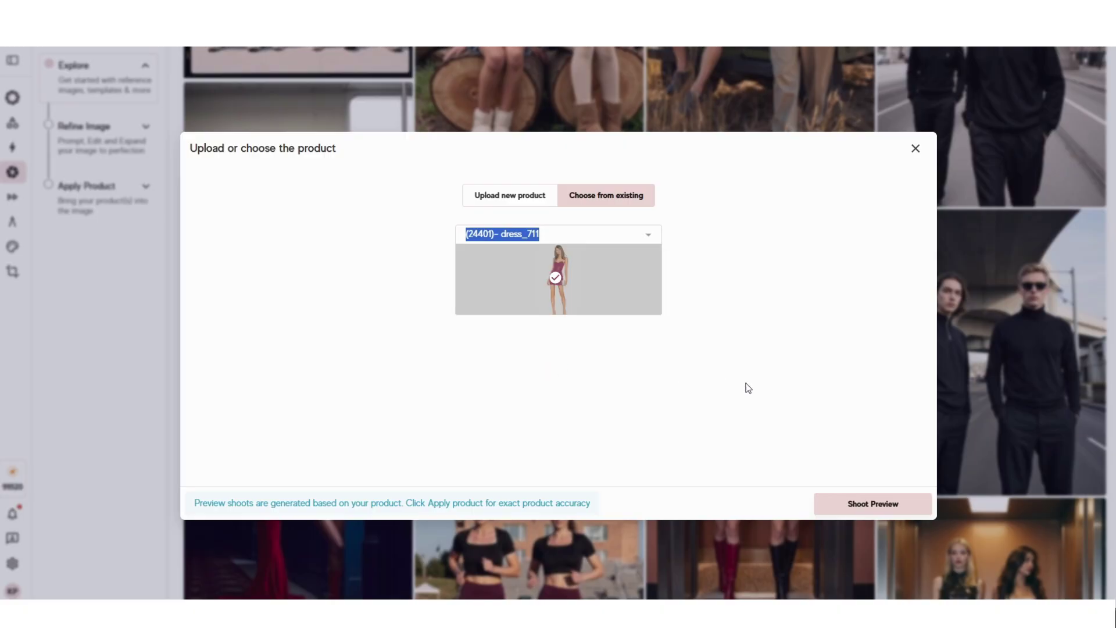
# Generate the preview shoot with dress_711 and apply the product to the blonde model only, limiting the mask to her dress
pyautogui.click(871, 504)
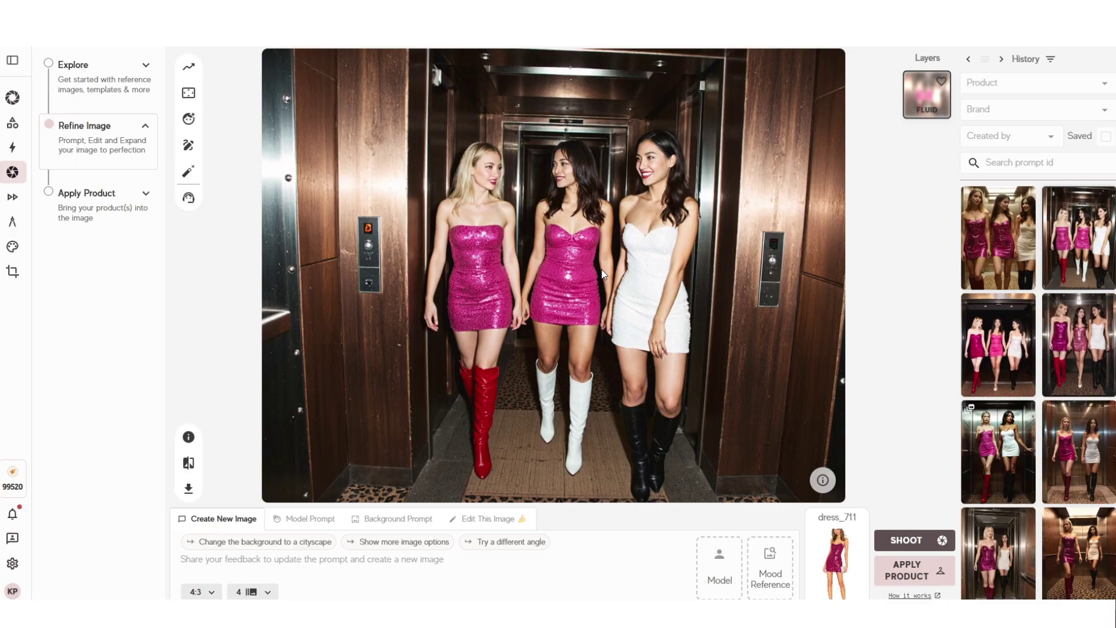
pyautogui.click(924, 576)
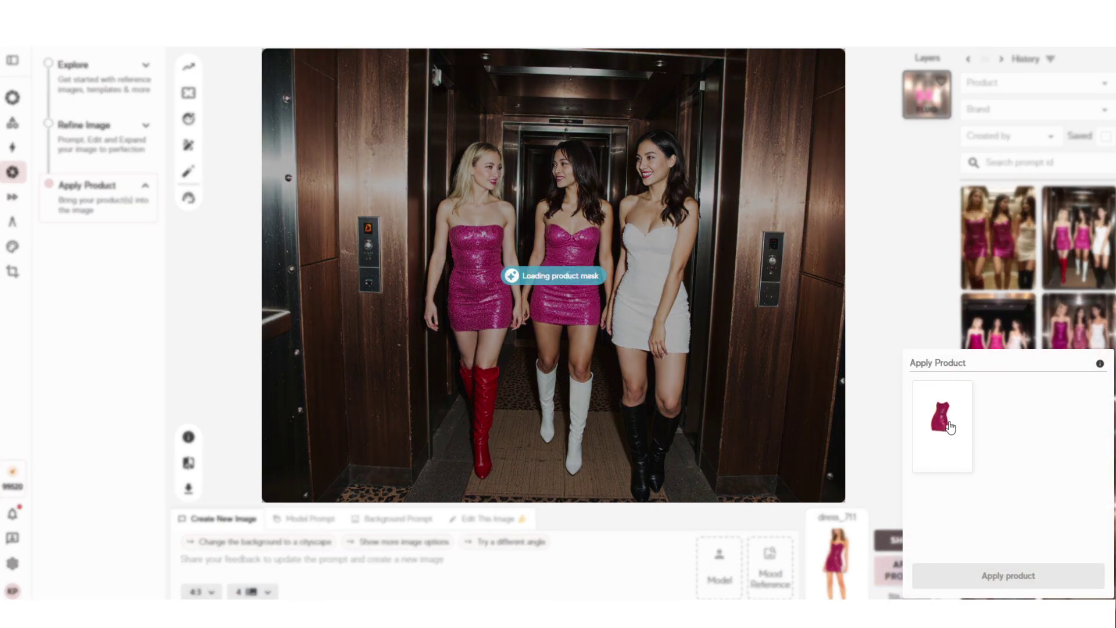
pyautogui.click(950, 422)
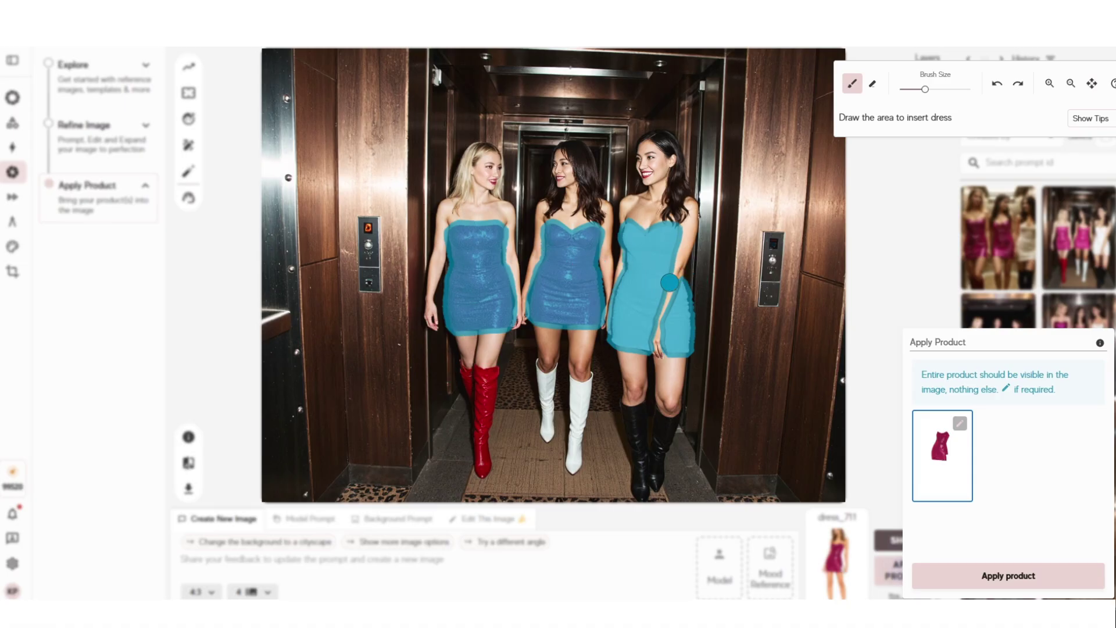
pyautogui.click(873, 93)
pyautogui.moveTo(986, 82)
pyautogui.mouseDown()
pyautogui.moveTo(743, 97)
pyautogui.moveTo(841, 94)
pyautogui.moveTo(842, 74)
pyautogui.mouseUp()
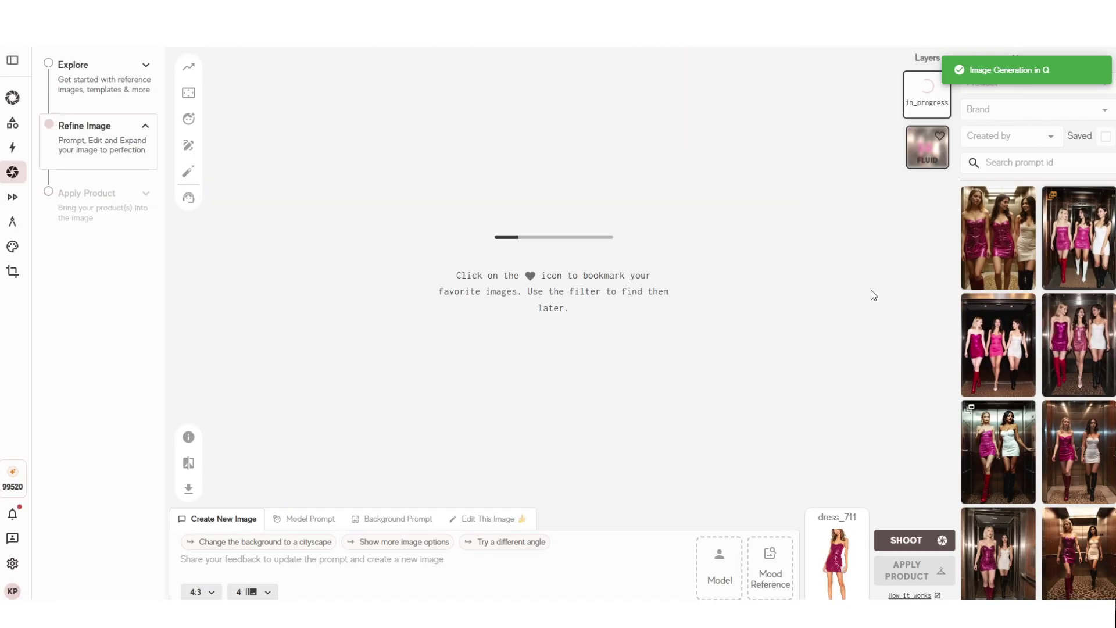
# Look at the original Fluid layer and the Apply Product layer, and compare the result with the dress_711 product photo
pyautogui.click(911, 164)
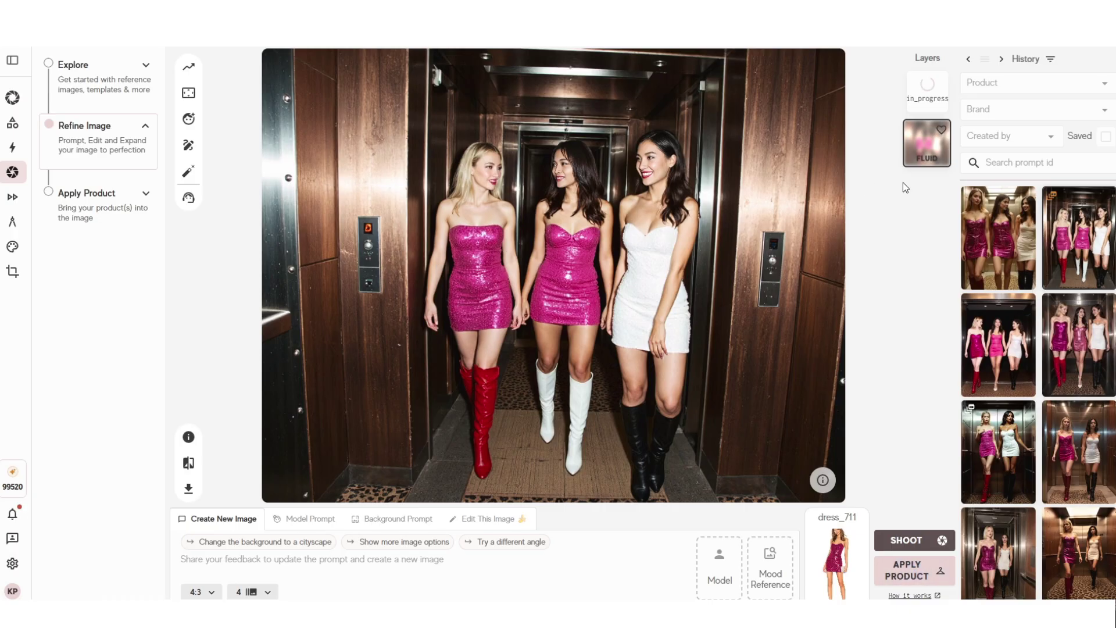
pyautogui.click(926, 99)
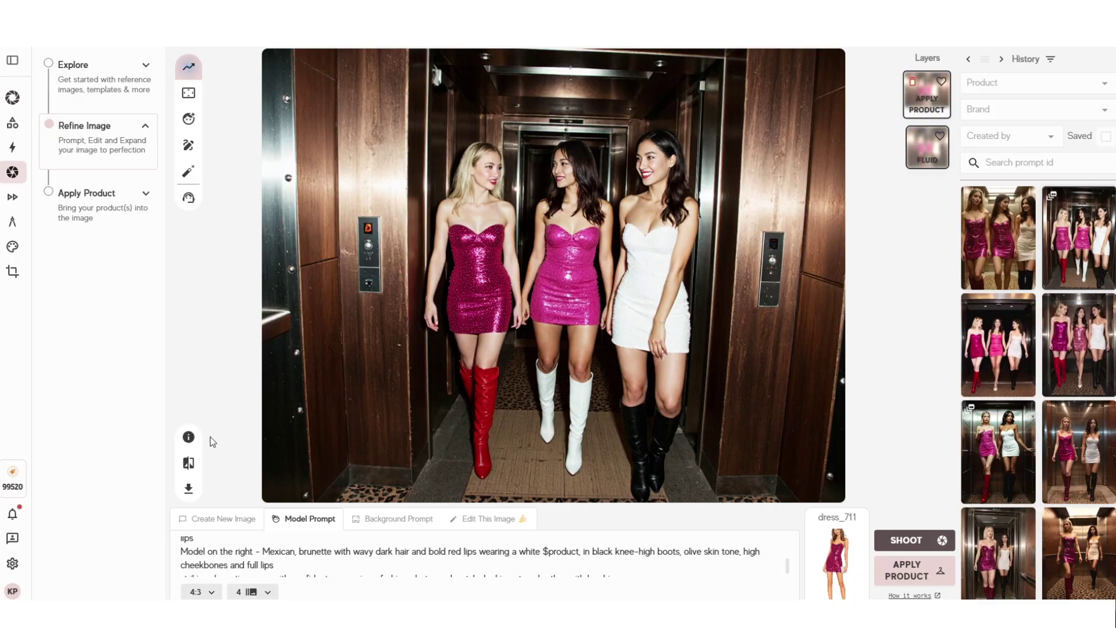
pyautogui.click(190, 462)
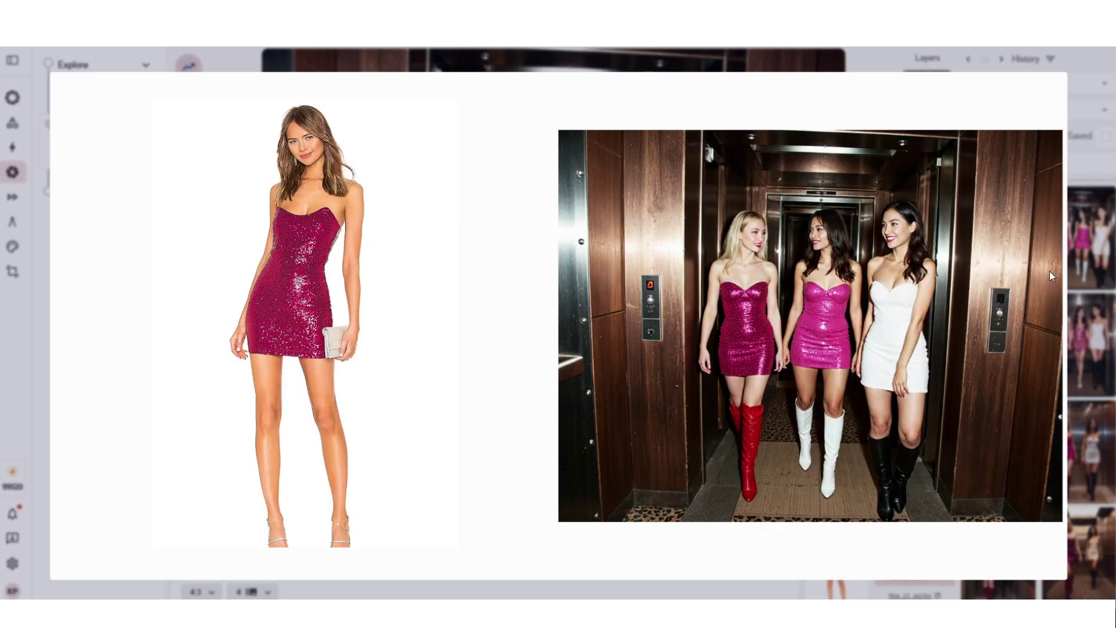
pyautogui.click(1076, 246)
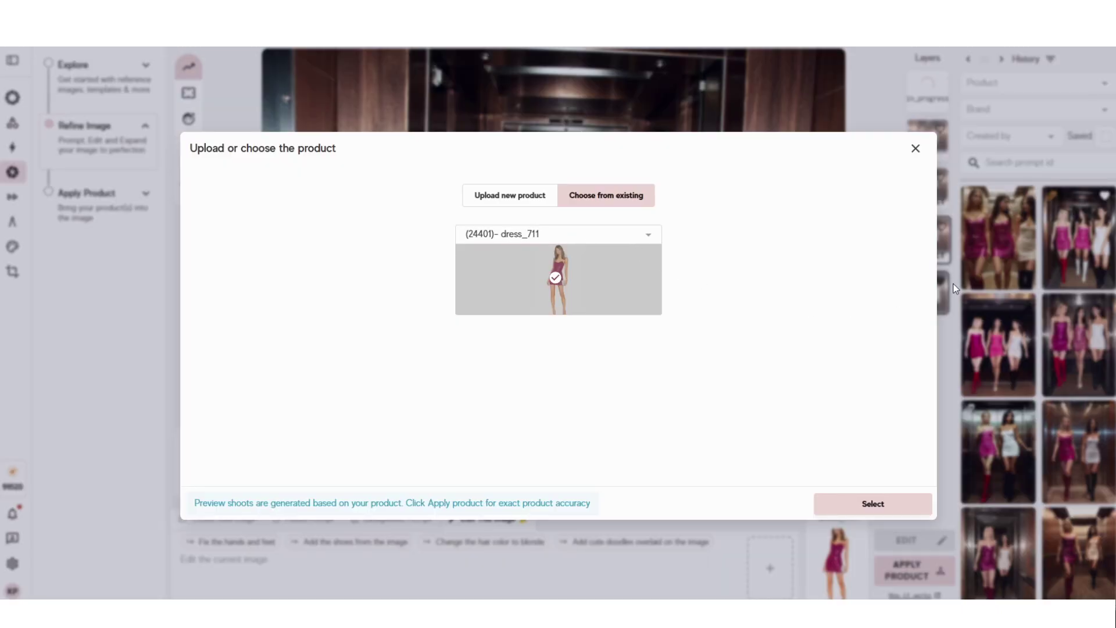
# Switch the image's product to the existing dress_451
pyautogui.click(953, 283)
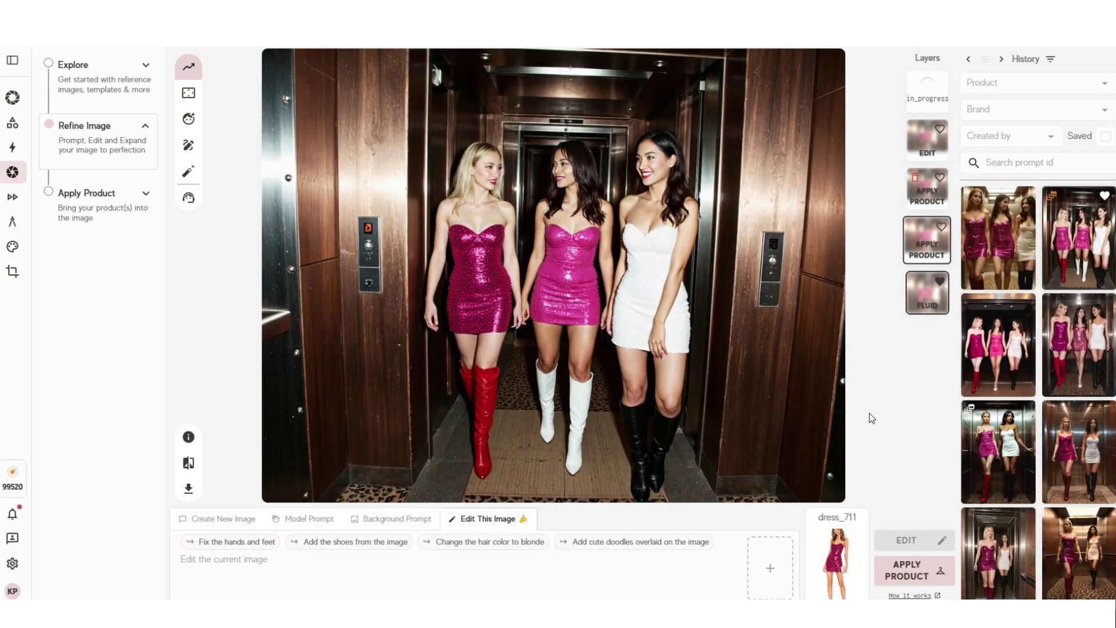
pyautogui.click(840, 569)
pyautogui.click(650, 238)
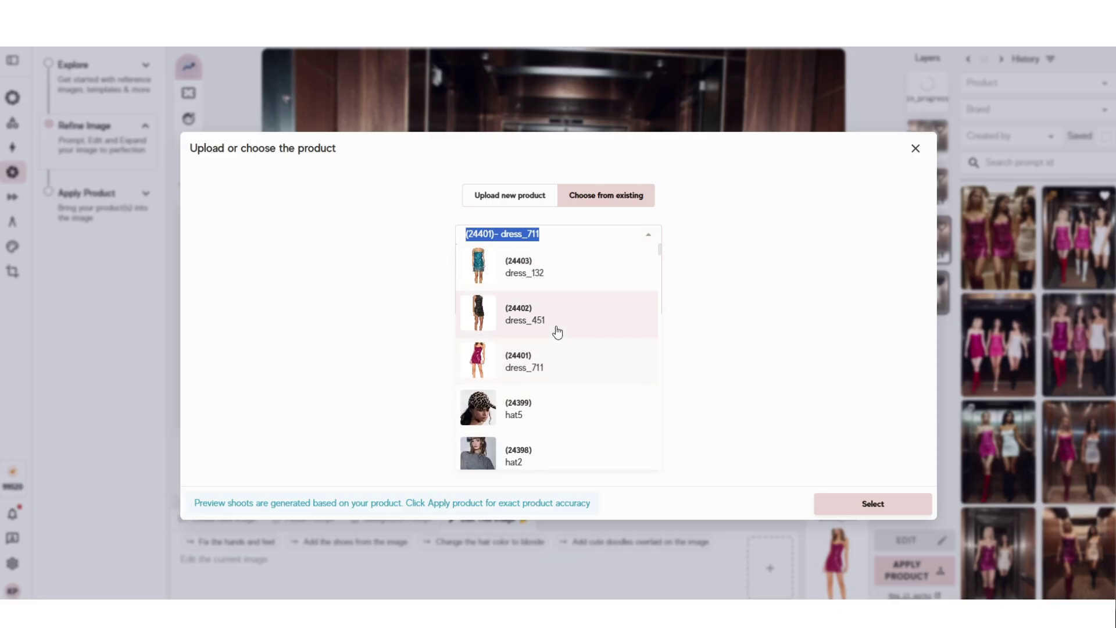
pyautogui.click(573, 308)
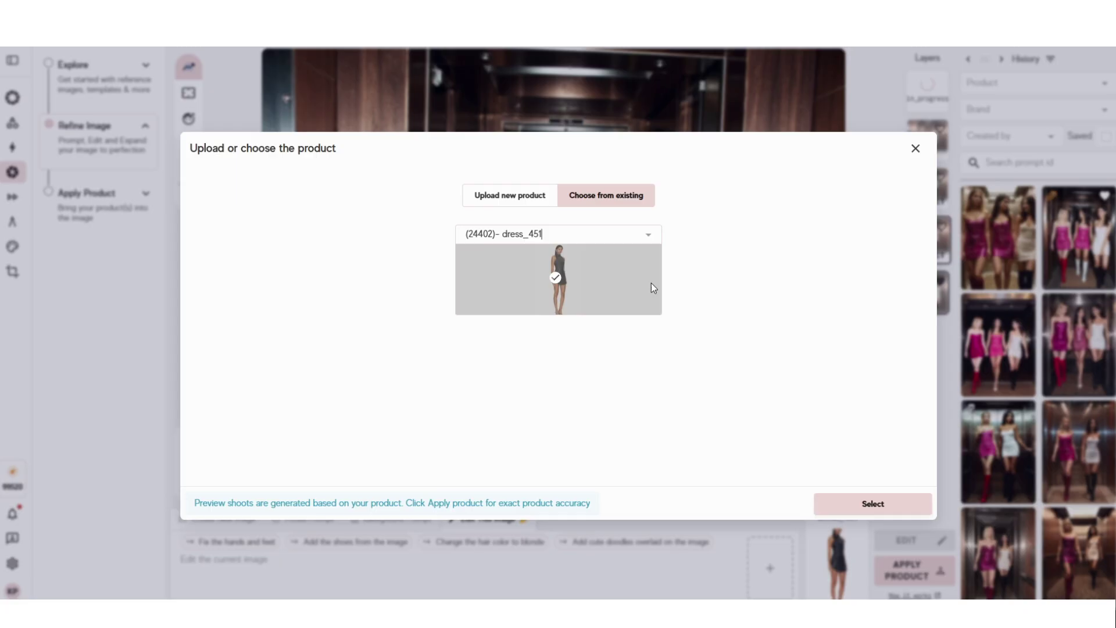
pyautogui.click(895, 508)
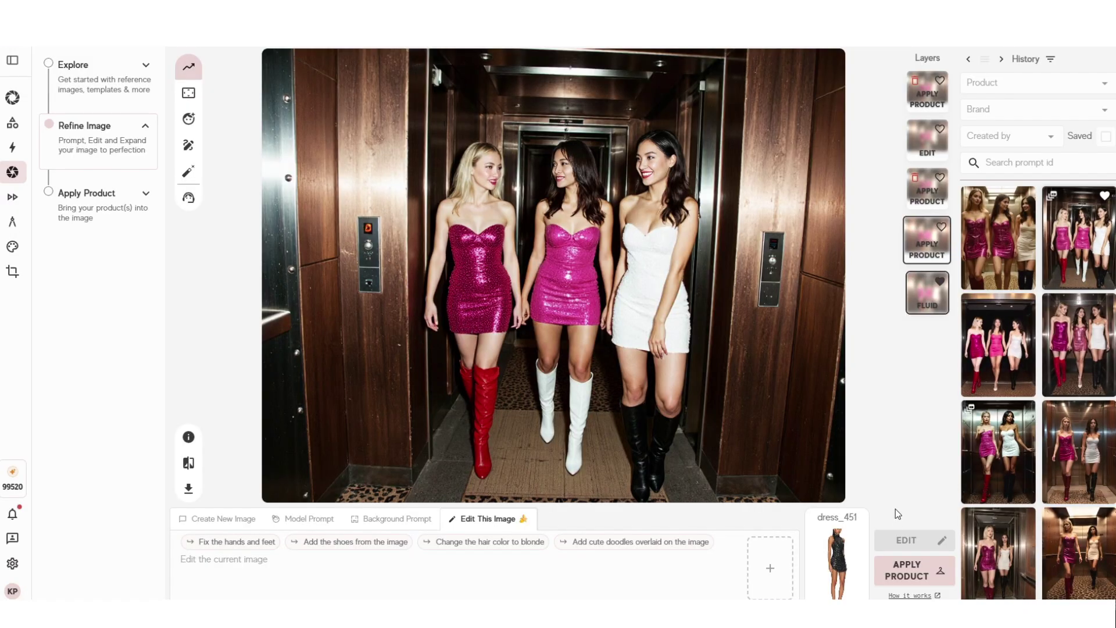
# Start applying dress_451 to the elevator image with a manually drawn mask instead of the automatic one
pyautogui.click(919, 574)
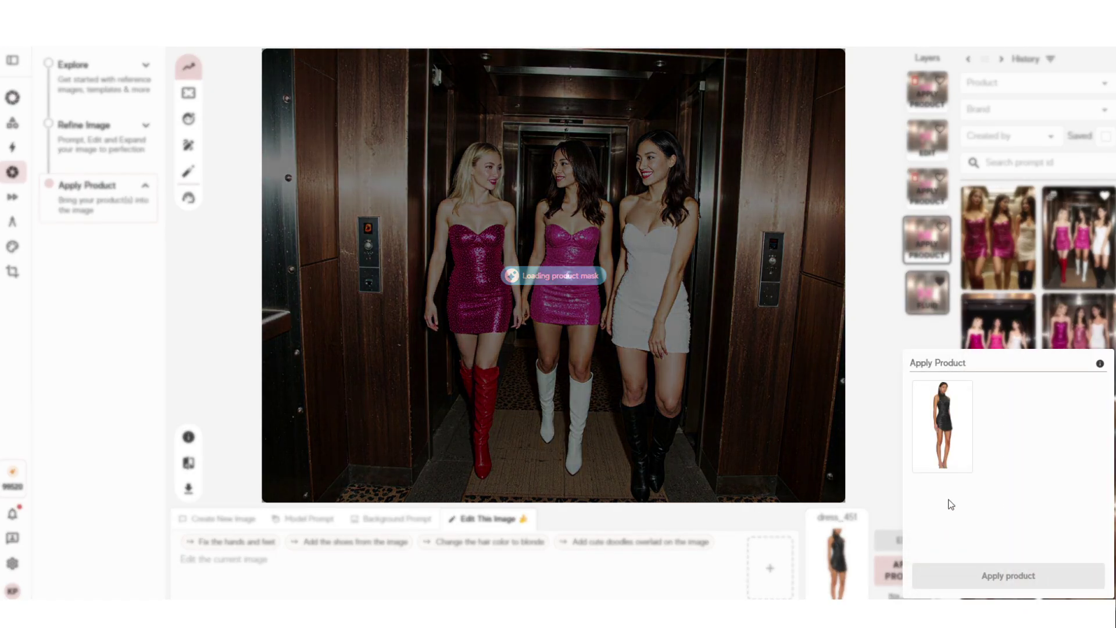
pyautogui.click(954, 426)
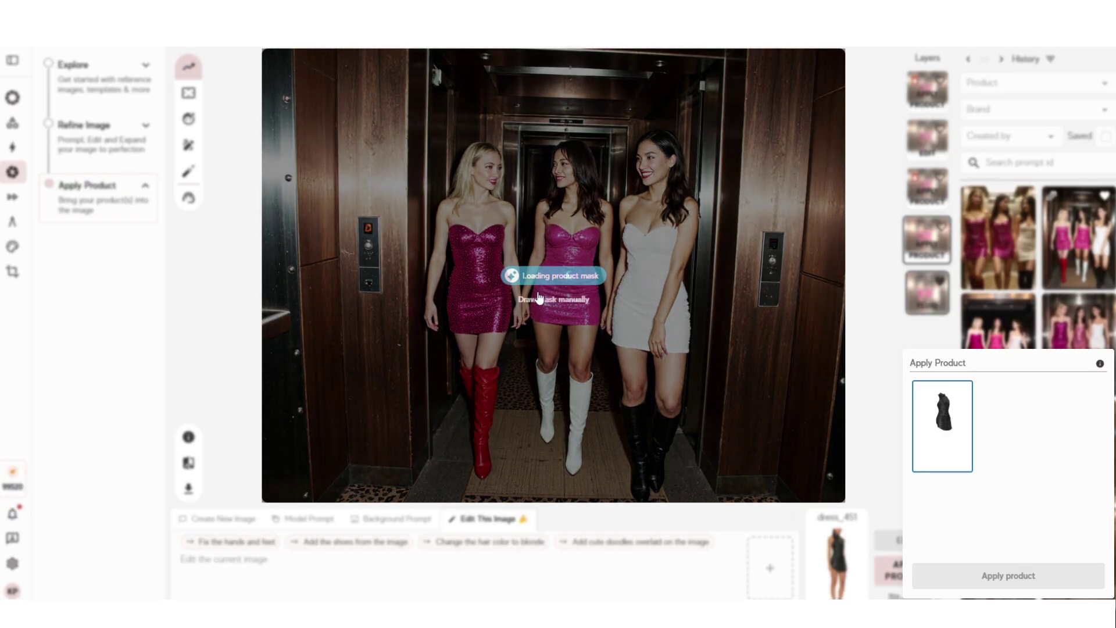
pyautogui.click(553, 300)
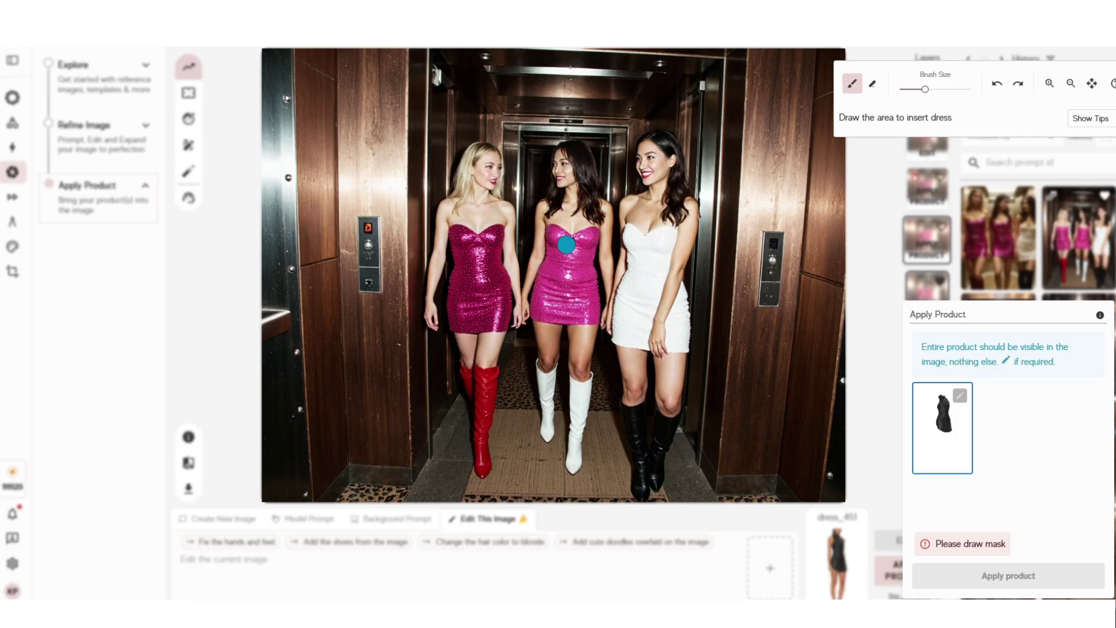
# Check the black dress's product mask in the Mask Editor and exit without saving changes
pyautogui.click(959, 397)
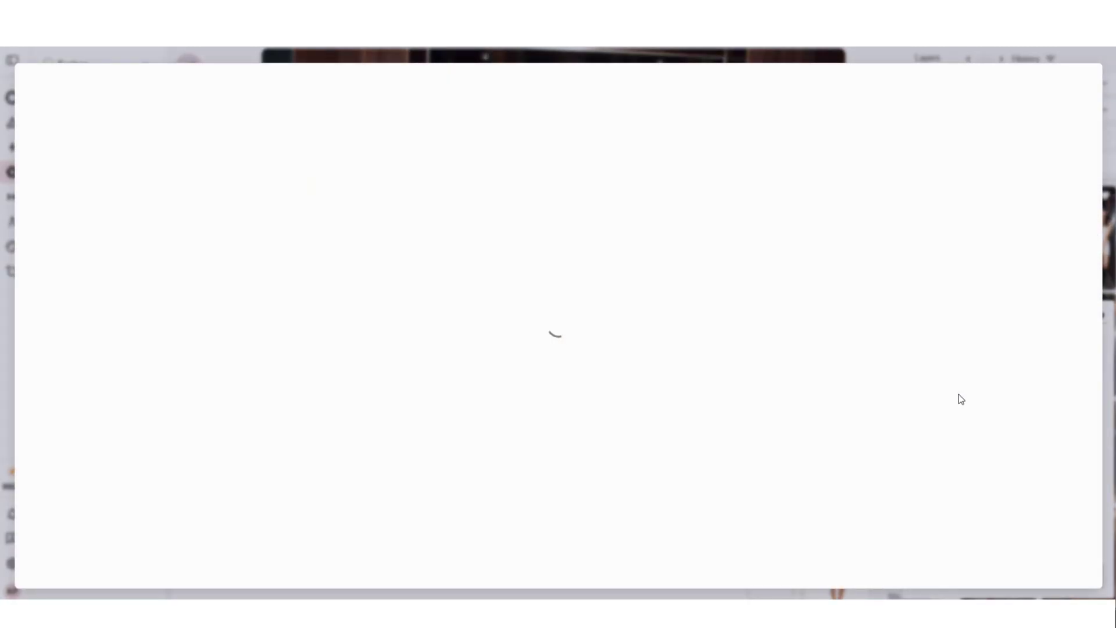
pyautogui.click(539, 205)
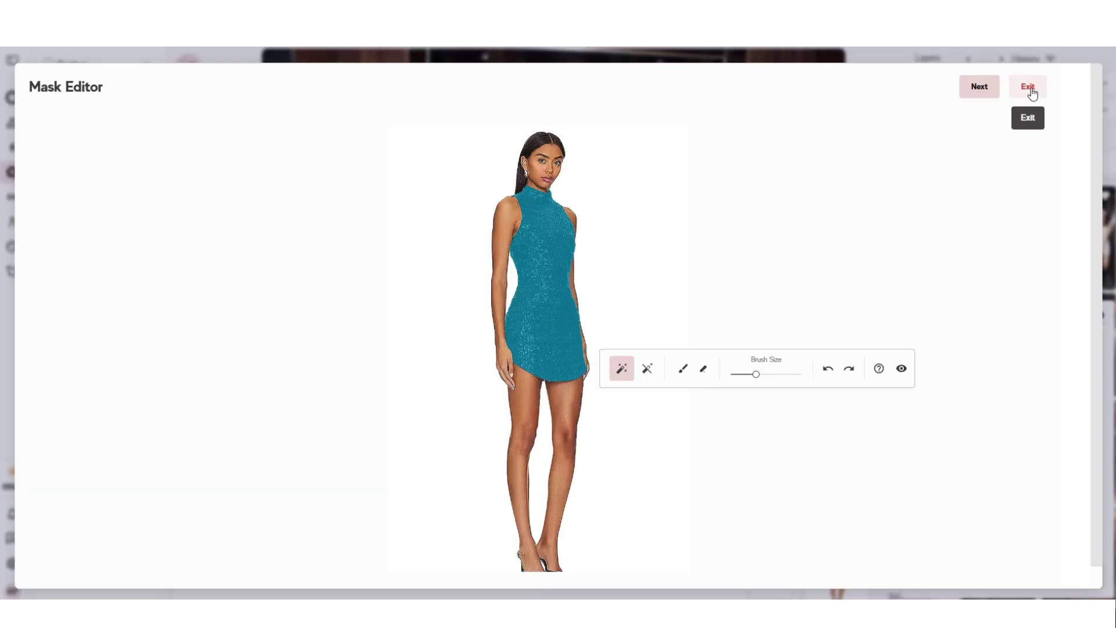
pyautogui.click(1029, 88)
pyautogui.click(591, 366)
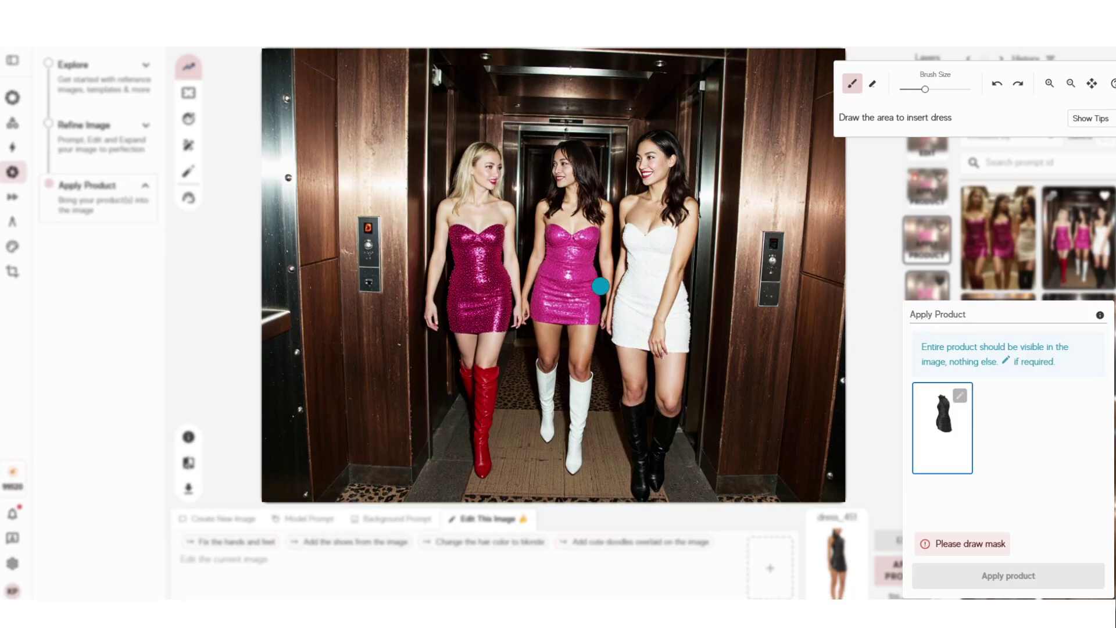
# Paint a mask over the middle model's dress up to her neck, apply dress_451 and compare the result with the product photo
pyautogui.press('[')
pyautogui.moveTo(562, 196)
pyautogui.mouseDown()
pyautogui.moveTo(534, 308)
pyautogui.moveTo(591, 321)
pyautogui.moveTo(593, 229)
pyautogui.moveTo(575, 195)
pyautogui.moveTo(584, 250)
pyautogui.moveTo(561, 248)
pyautogui.moveTo(578, 251)
pyautogui.moveTo(583, 278)
pyautogui.moveTo(565, 314)
pyautogui.moveTo(549, 278)
pyautogui.moveTo(560, 283)
pyautogui.moveTo(560, 273)
pyautogui.mouseUp()
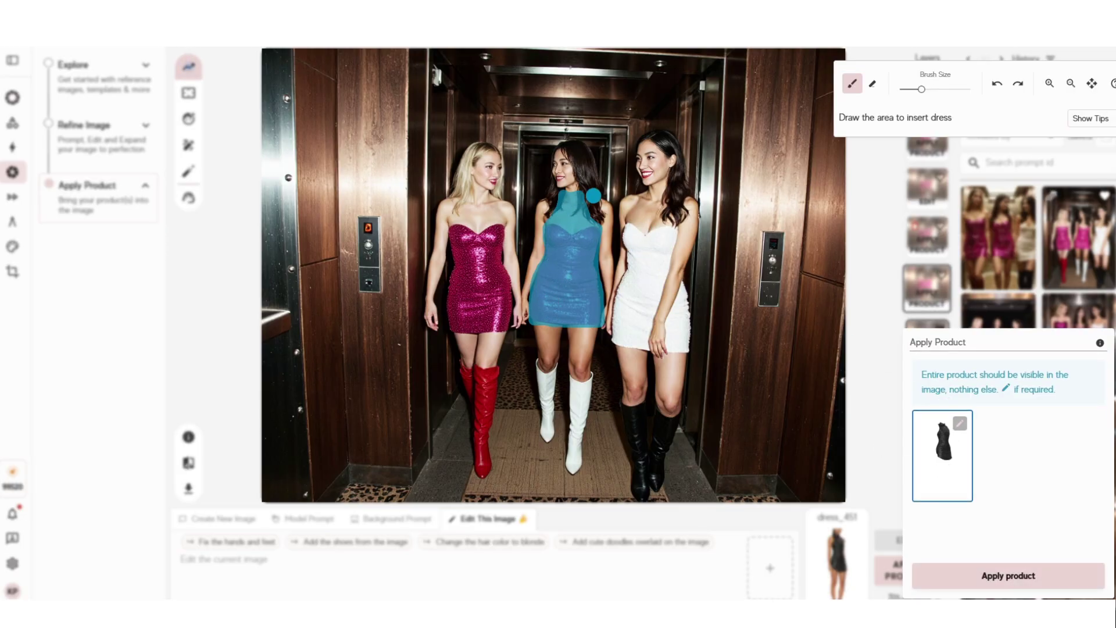
pyautogui.moveTo(594, 231)
pyautogui.mouseDown()
pyautogui.moveTo(584, 217)
pyautogui.moveTo(591, 230)
pyautogui.moveTo(558, 224)
pyautogui.mouseUp()
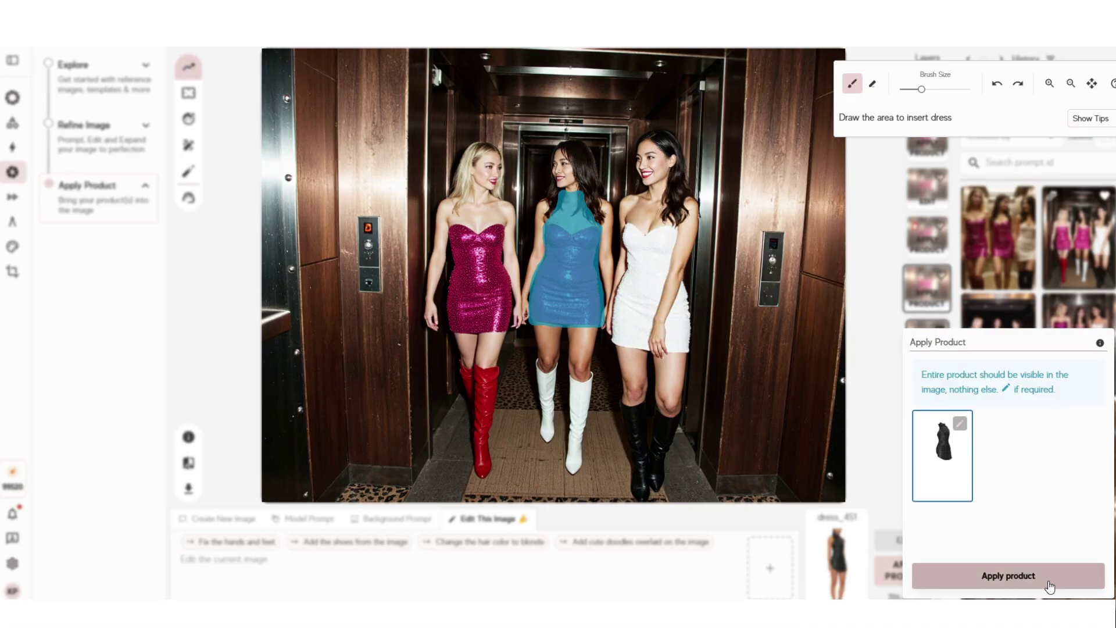
pyautogui.click(1025, 575)
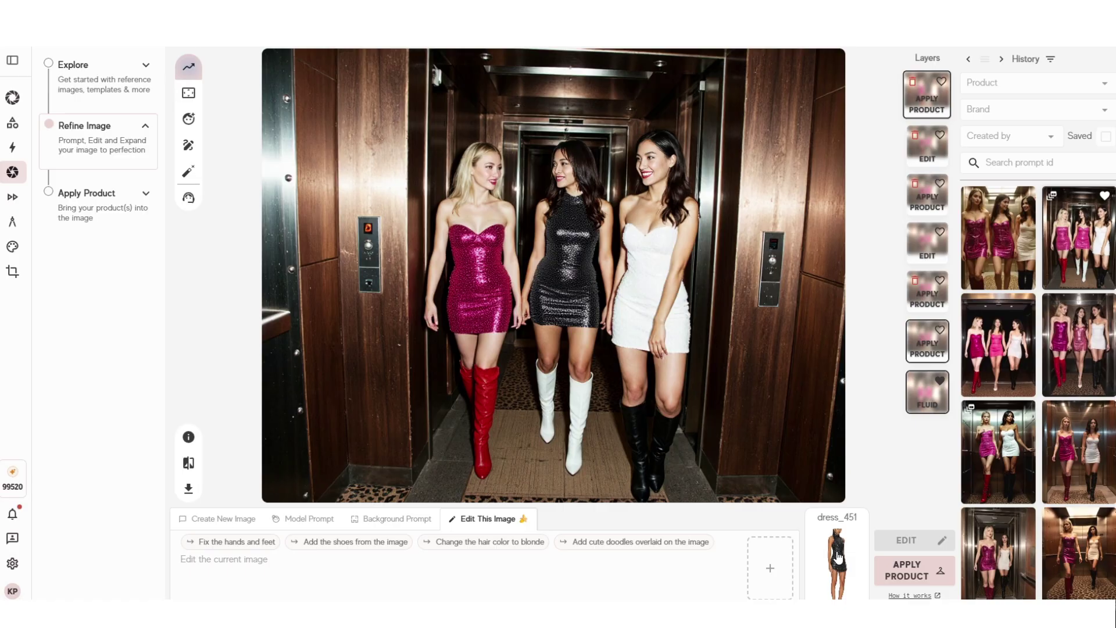
pyautogui.click(188, 462)
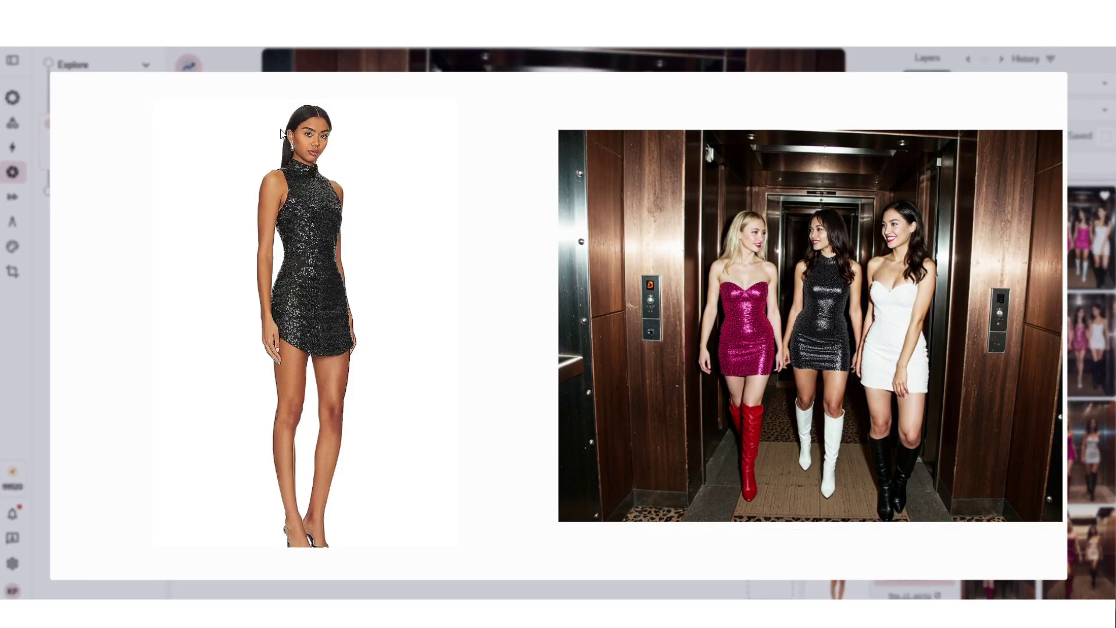
pyautogui.click(567, 62)
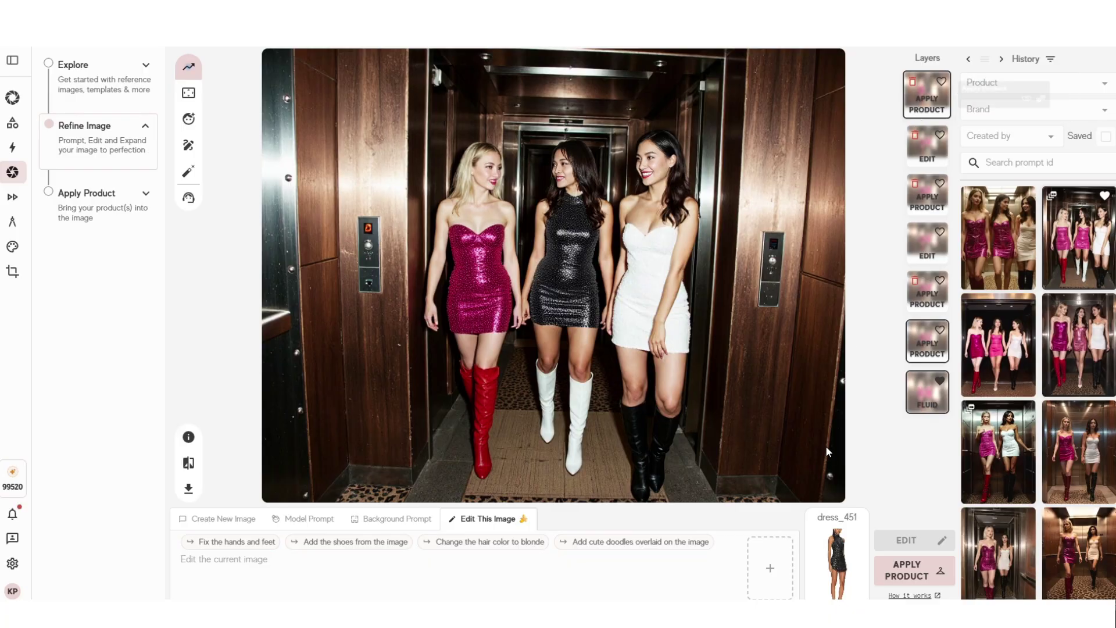
# Switch the product to dress_132 and apply it to the model in white, masking her dress and its shoulder straps
pyautogui.click(840, 573)
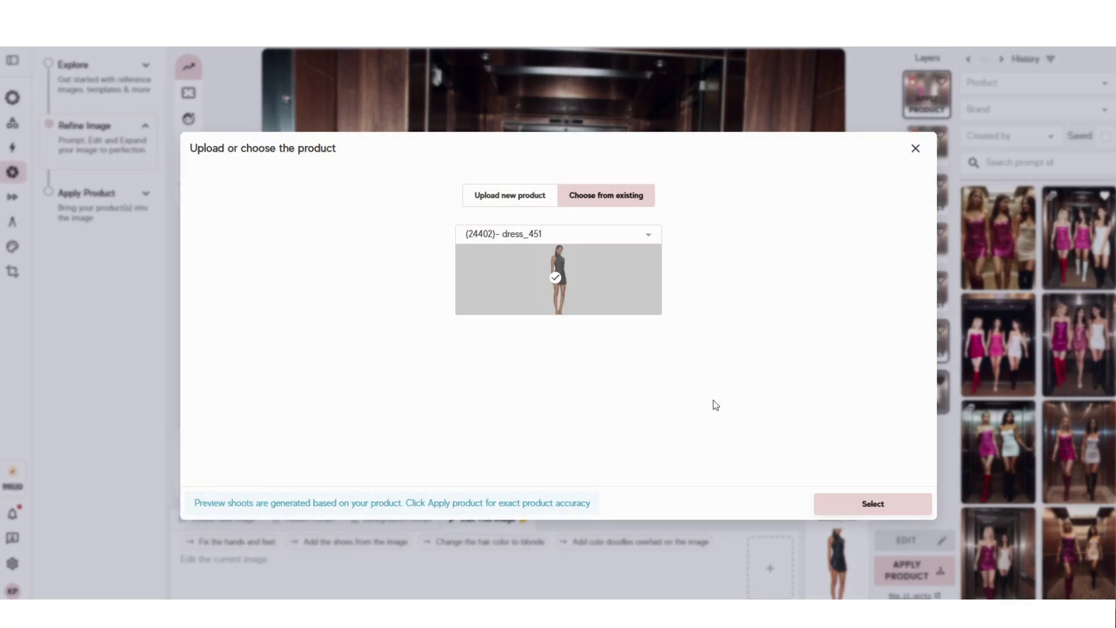
pyautogui.click(551, 233)
pyautogui.click(558, 266)
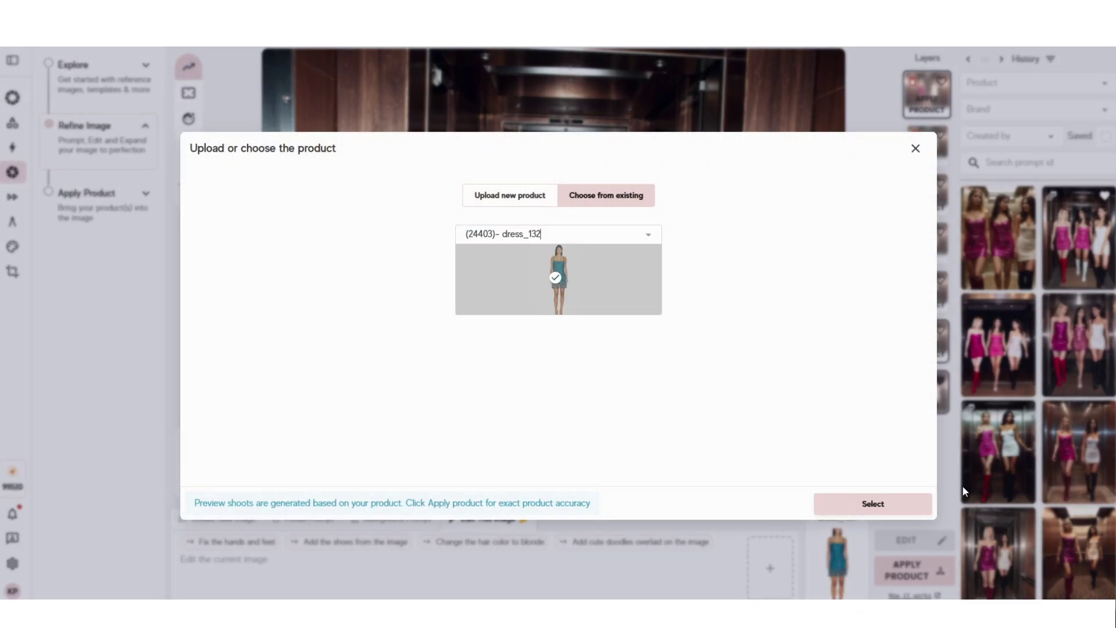
pyautogui.click(882, 505)
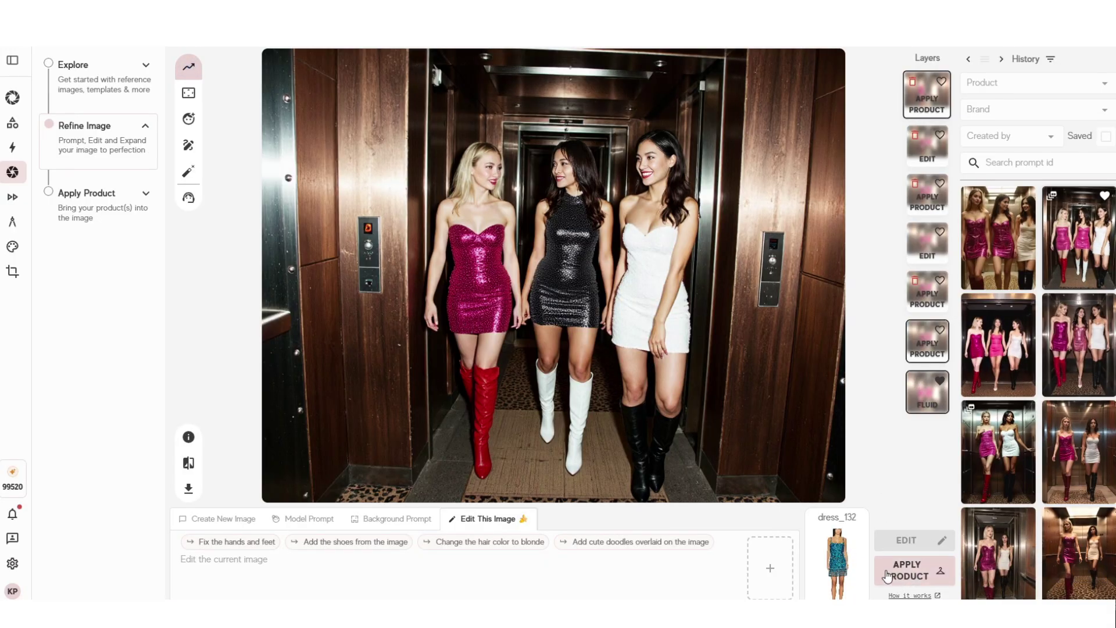
pyautogui.click(906, 570)
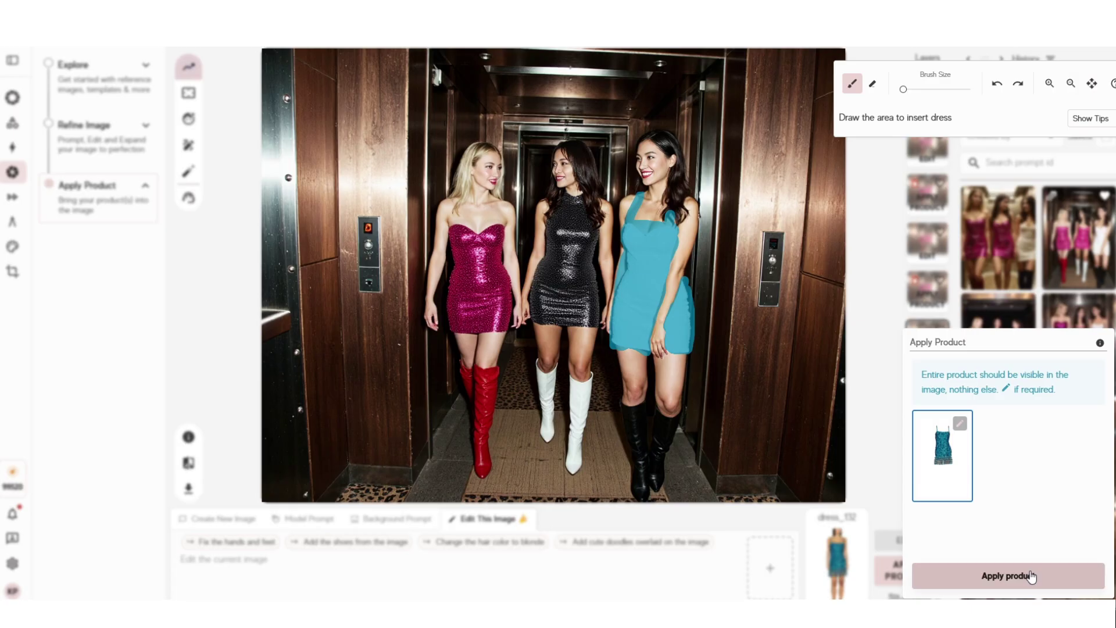
pyautogui.click(1031, 576)
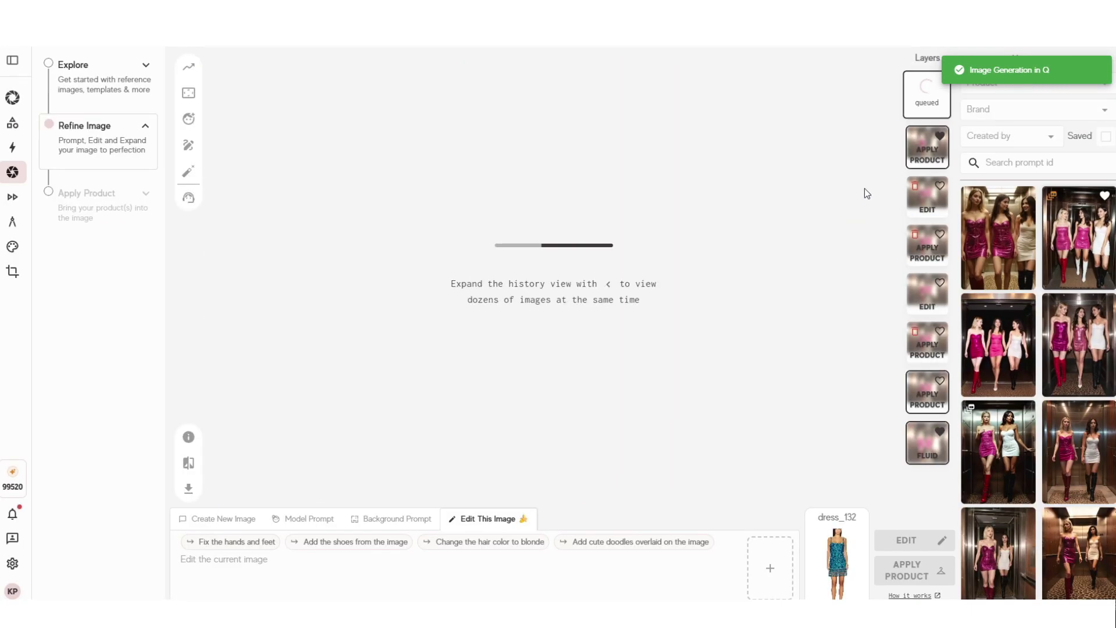
# Revisit the previous Apply Product layer, view the product chooser without changing the selection, and look at the product application option
pyautogui.moveTo(917, 158)
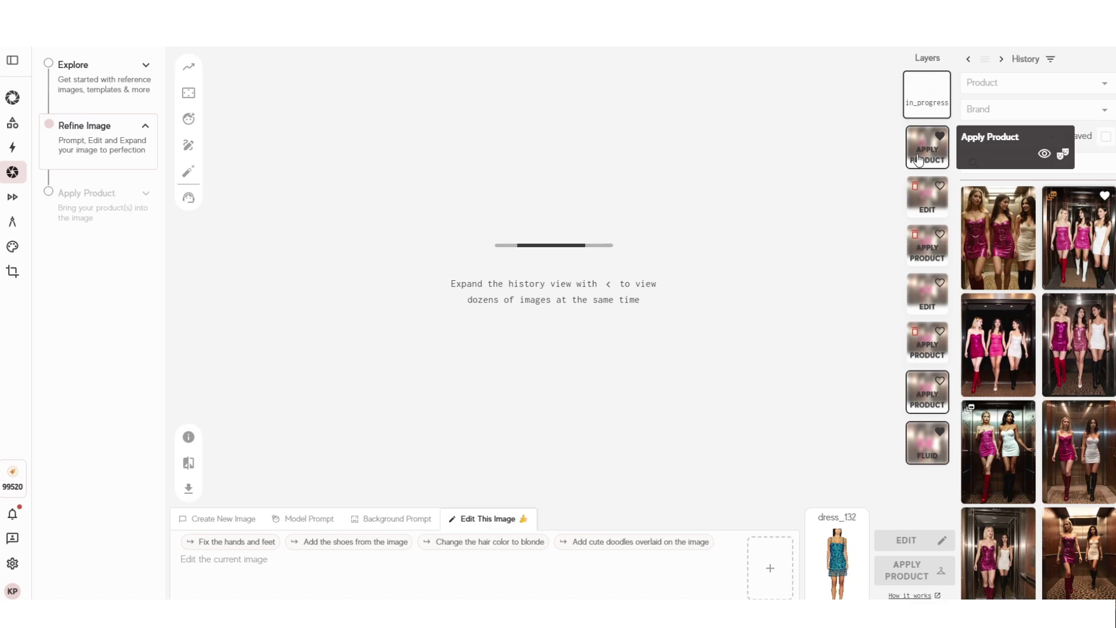
pyautogui.click(918, 160)
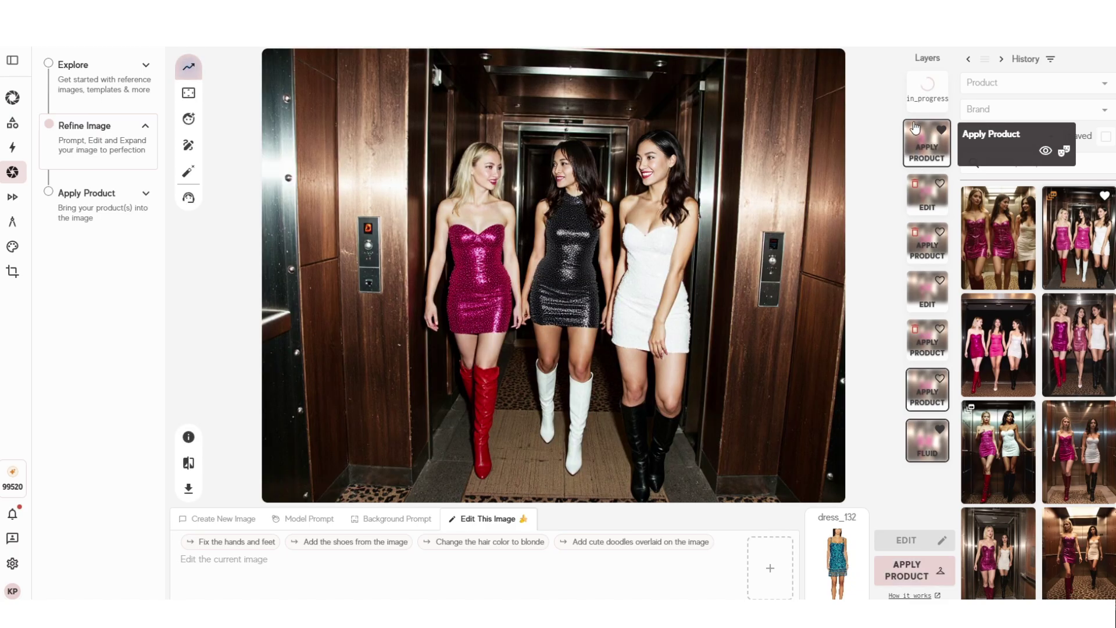
pyautogui.click(914, 562)
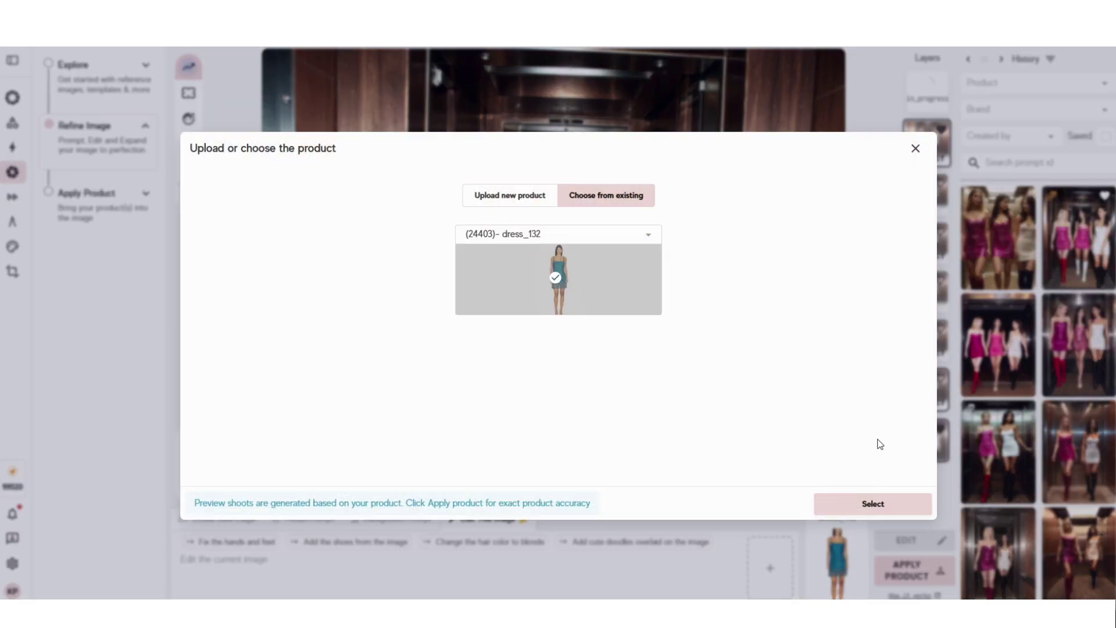
pyautogui.click(915, 150)
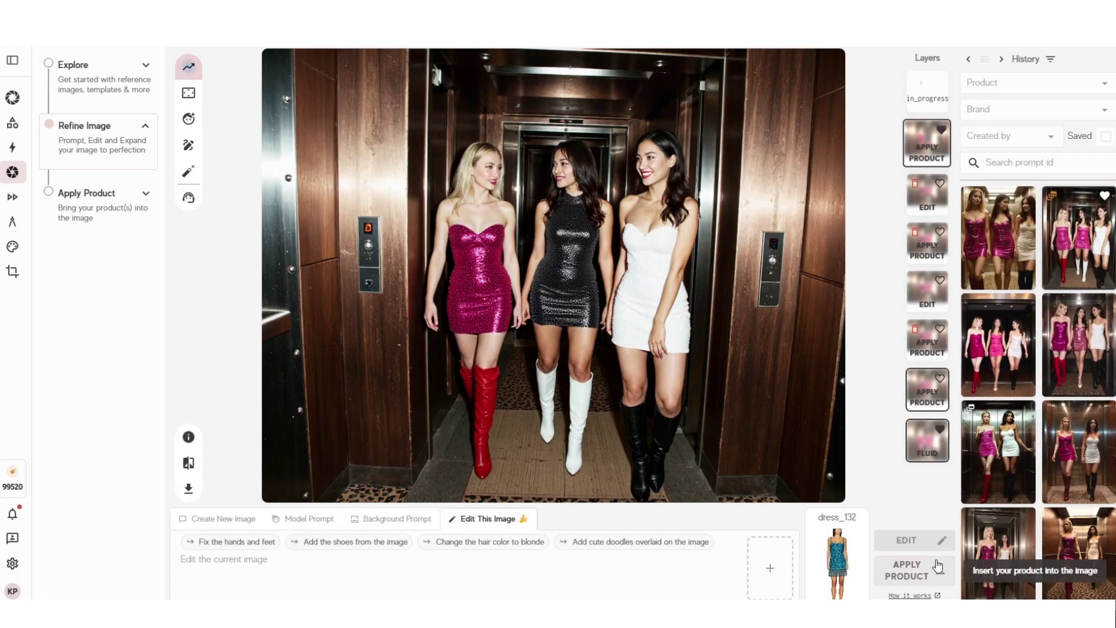
pyautogui.click(924, 569)
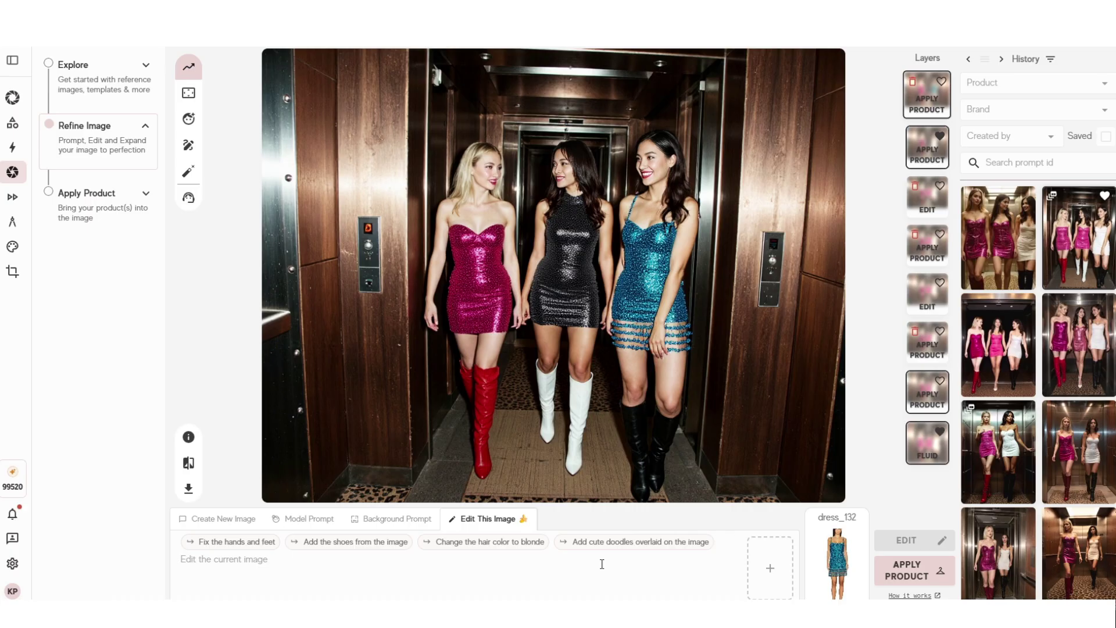
# Review the background and model prompts of the finished group image and return to the edit prompt for the current image
pyautogui.click(357, 523)
pyautogui.click(282, 523)
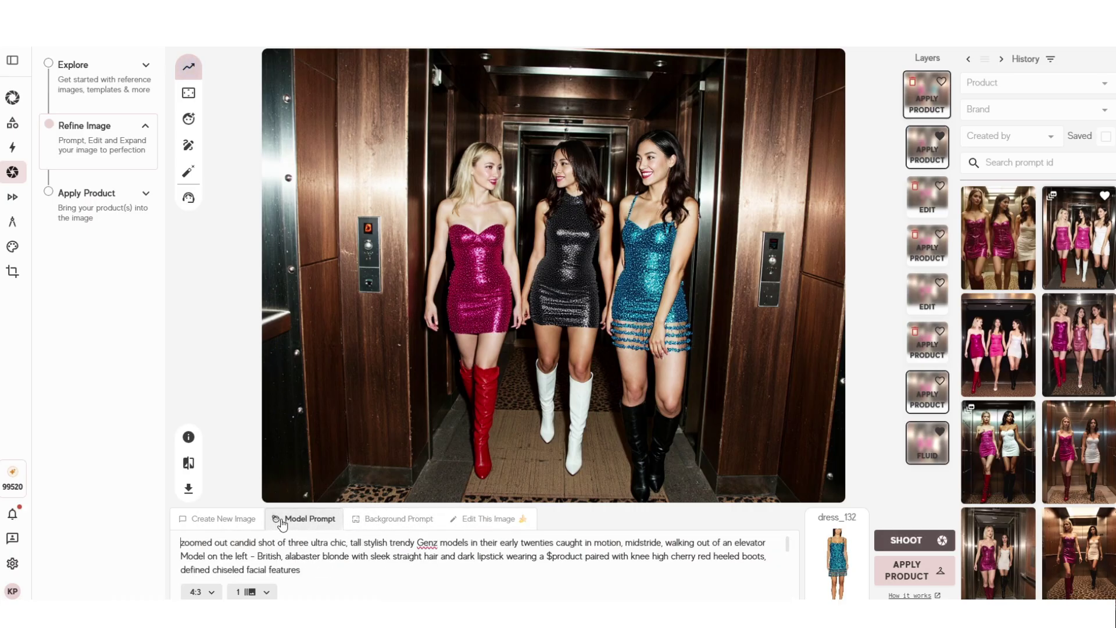
pyautogui.click(497, 520)
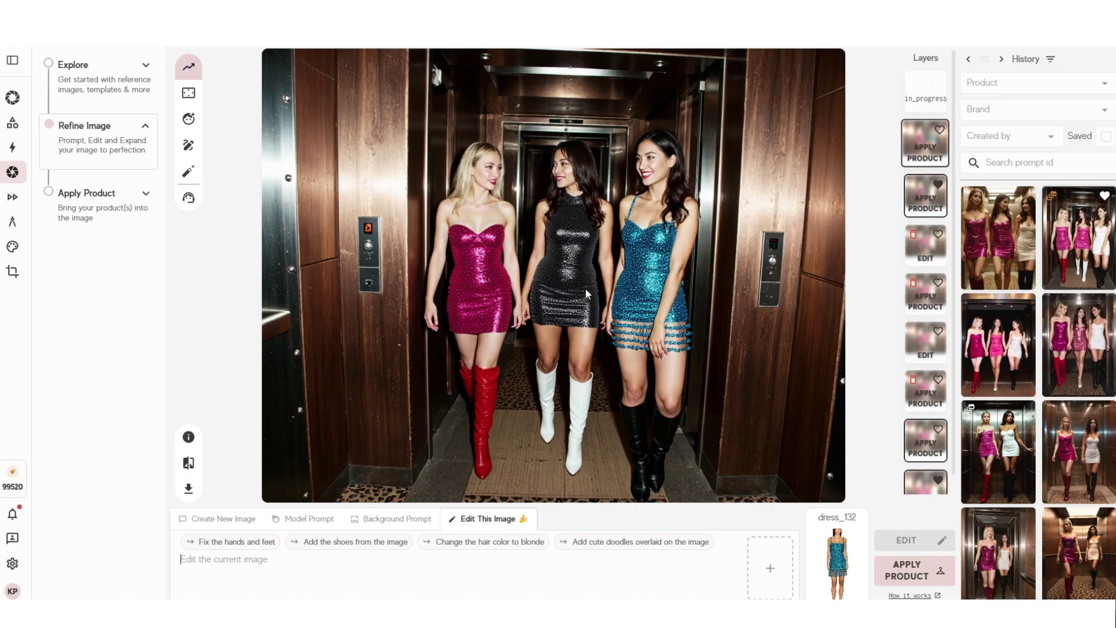
# Compare the new edit of the three models with the Apply Product layer beneath it, then return to that Apply Product layer
pyautogui.click(927, 579)
pyautogui.click(940, 180)
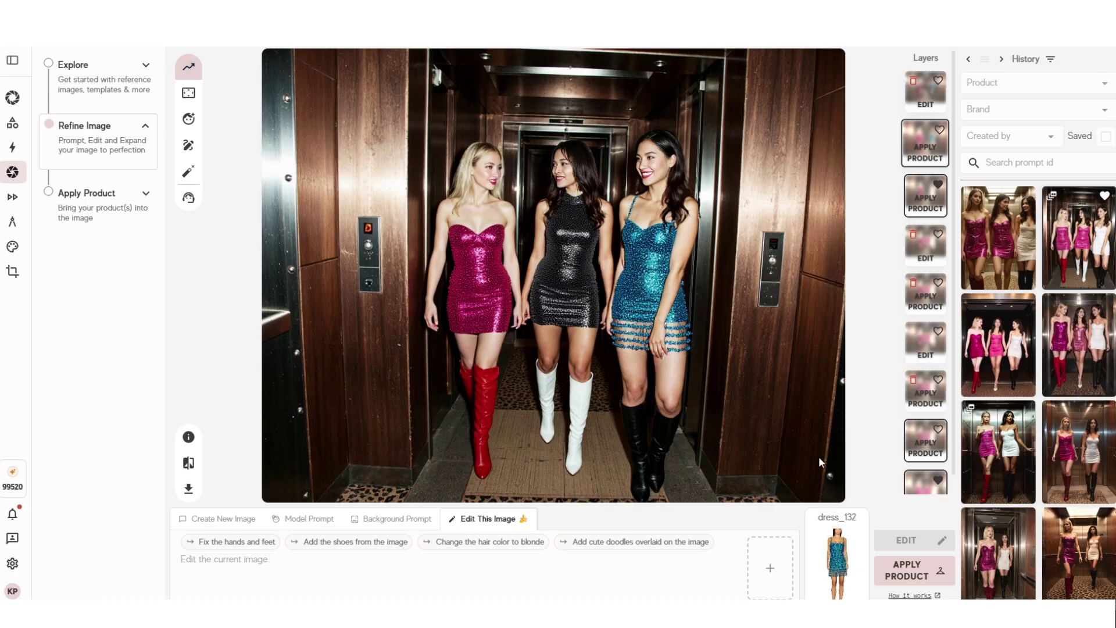
pyautogui.click(933, 110)
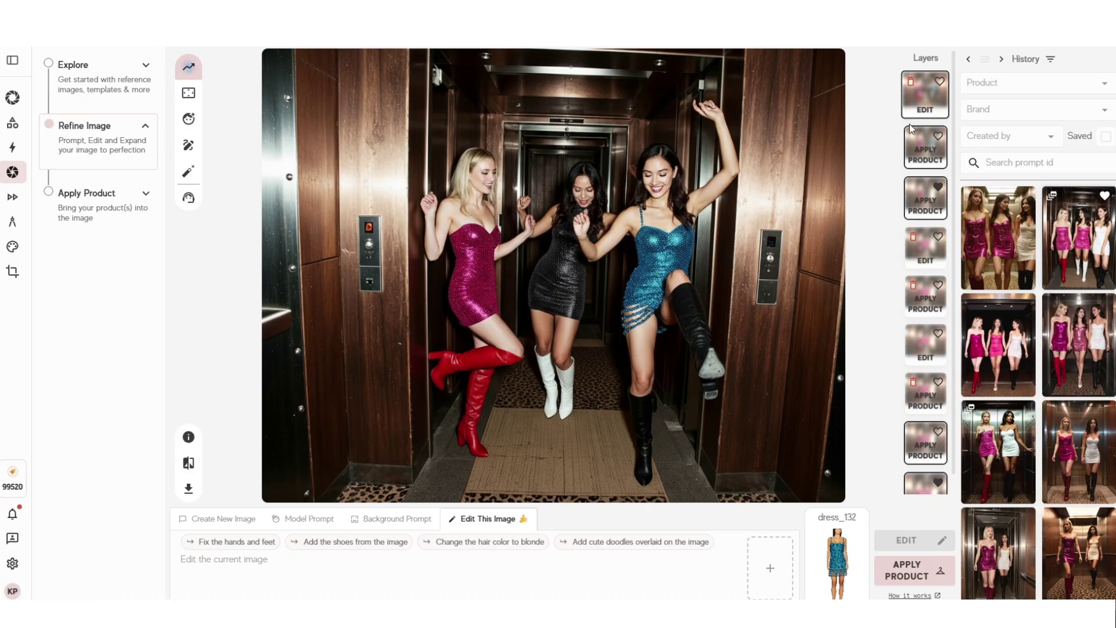
pyautogui.click(925, 143)
pyautogui.click(932, 106)
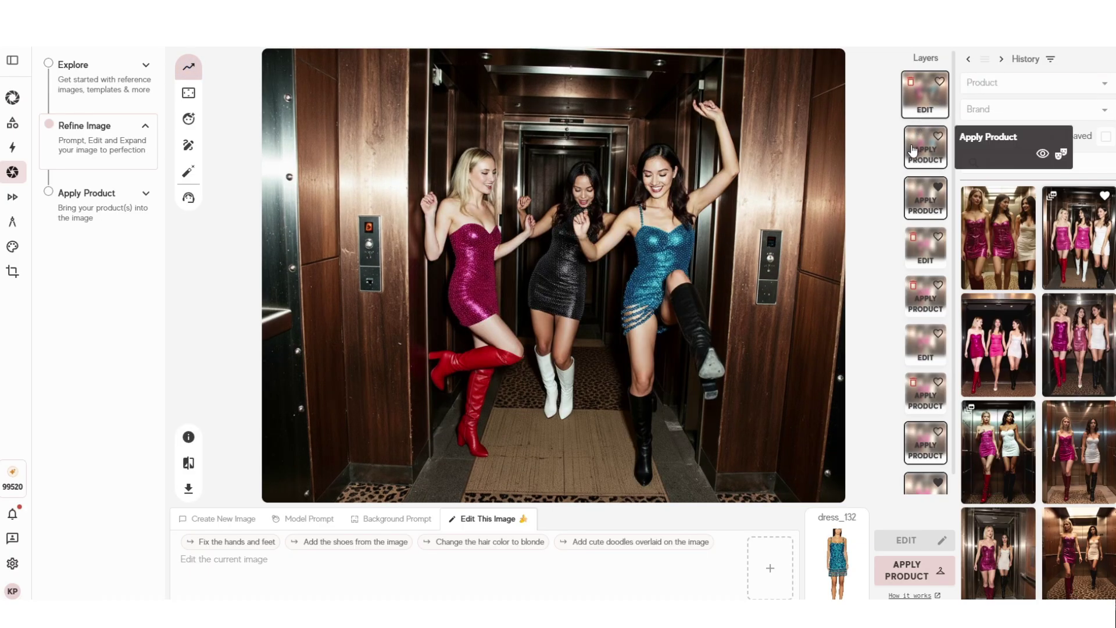
pyautogui.click(913, 150)
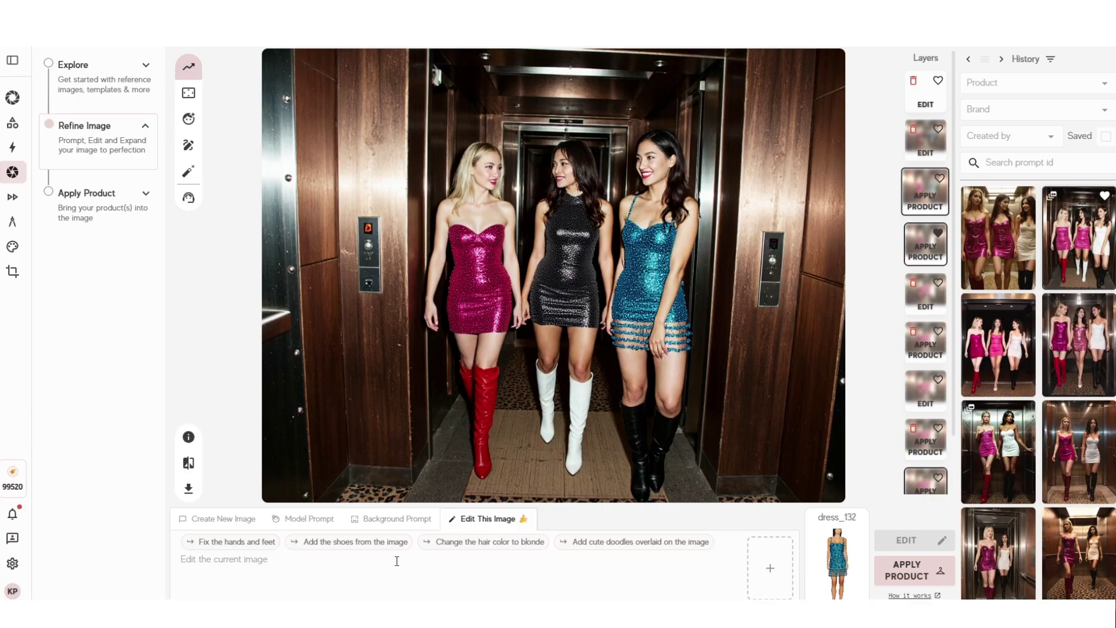
# Open the newest edit of the group shot and upscale it by 2 with image similarity 6.0
pyautogui.click(930, 108)
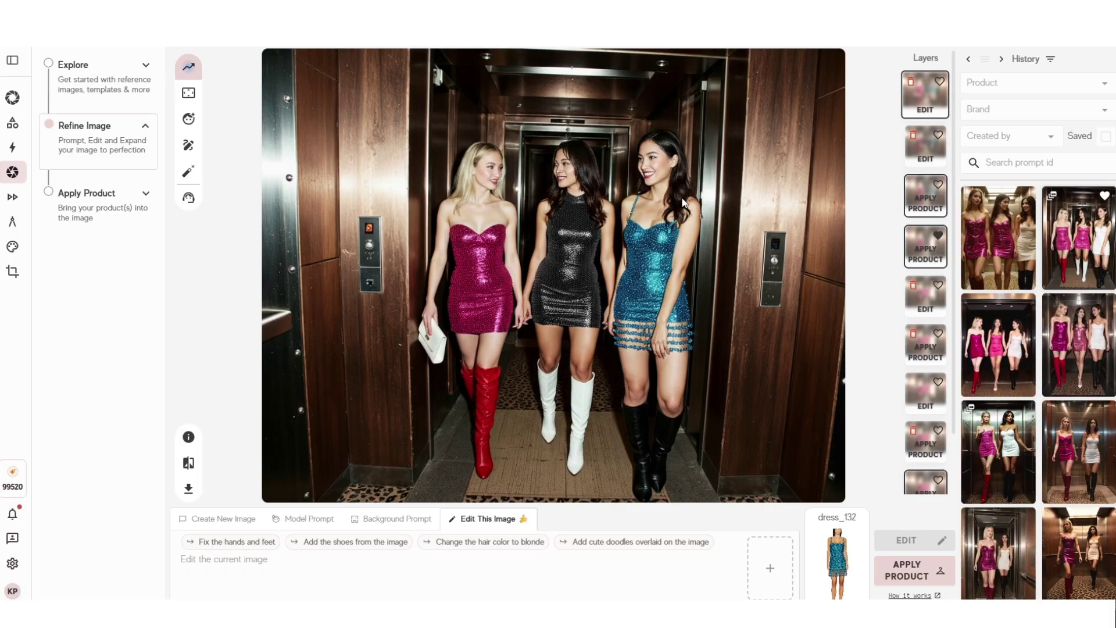
pyautogui.click(189, 68)
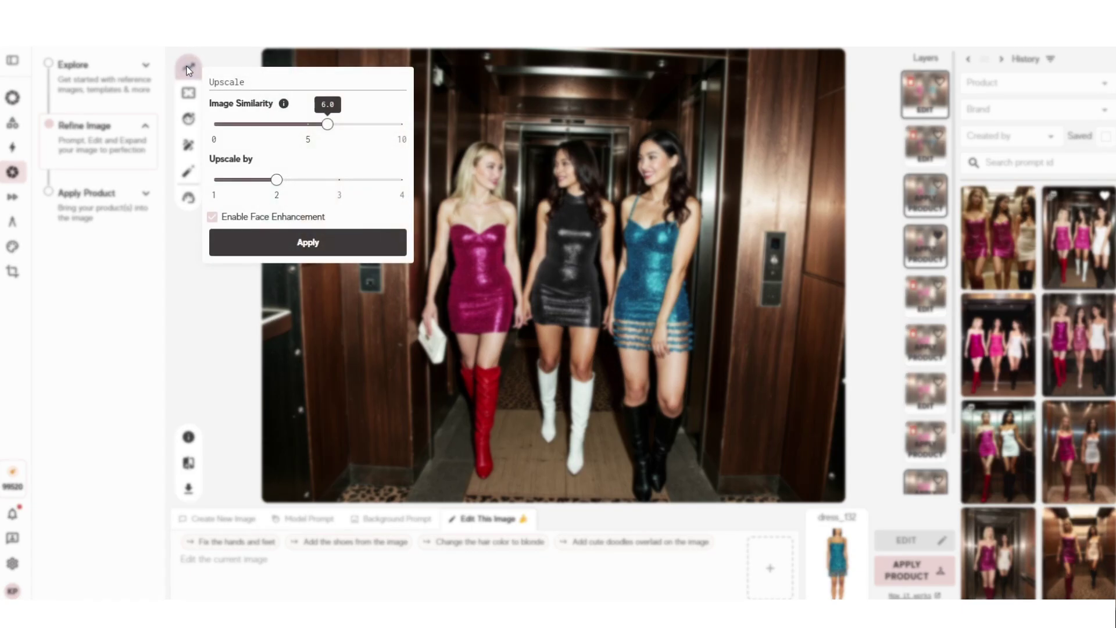
pyautogui.click(357, 249)
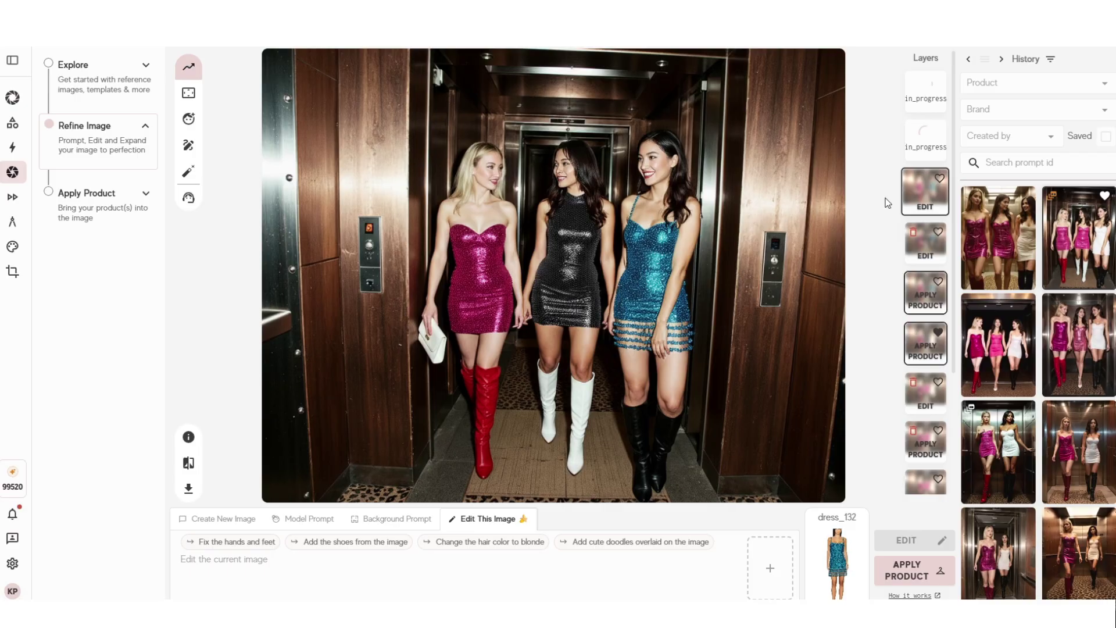
# Browse the starter templates and use the Minimalist Street Style template showing a woman in a black dress against a plain wall
pyautogui.click(106, 80)
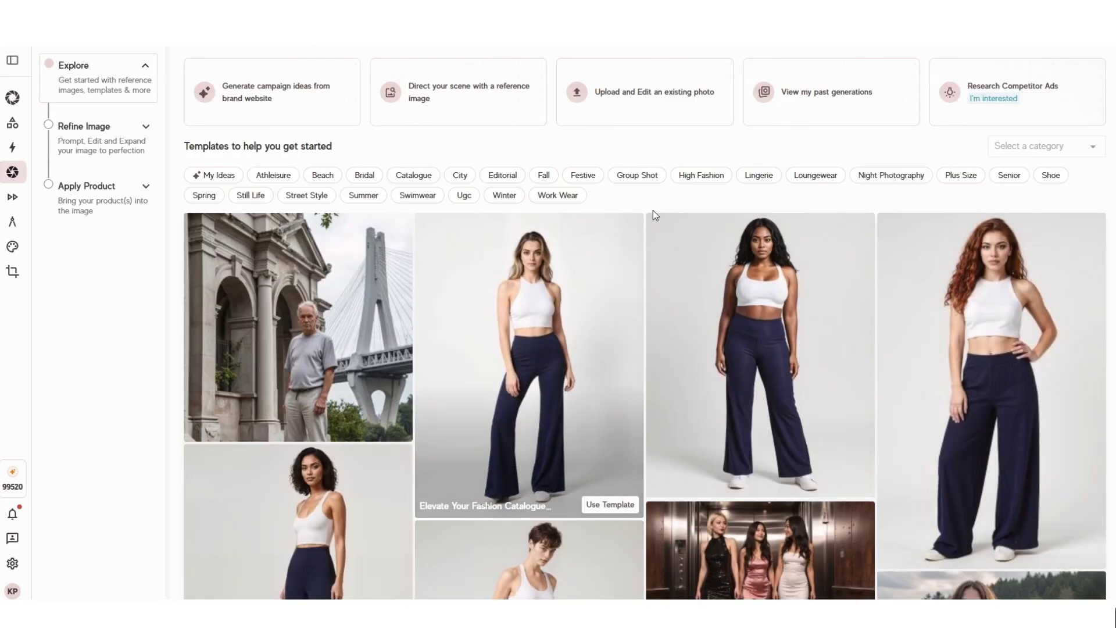
pyautogui.scroll(-5, 647, 250)
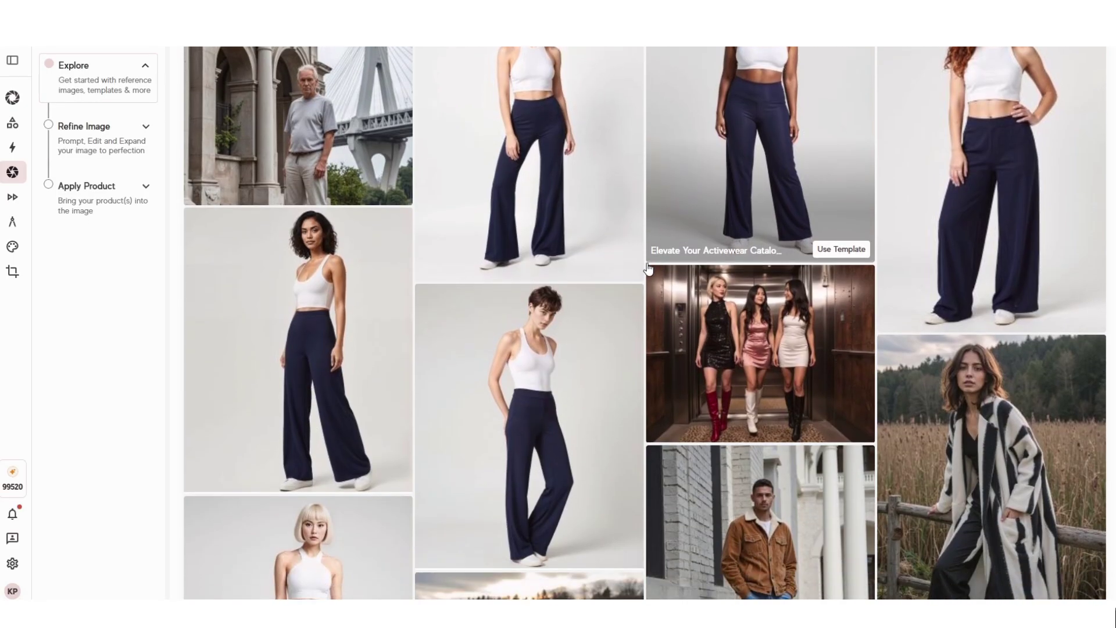
pyautogui.scroll(-15, 645, 274)
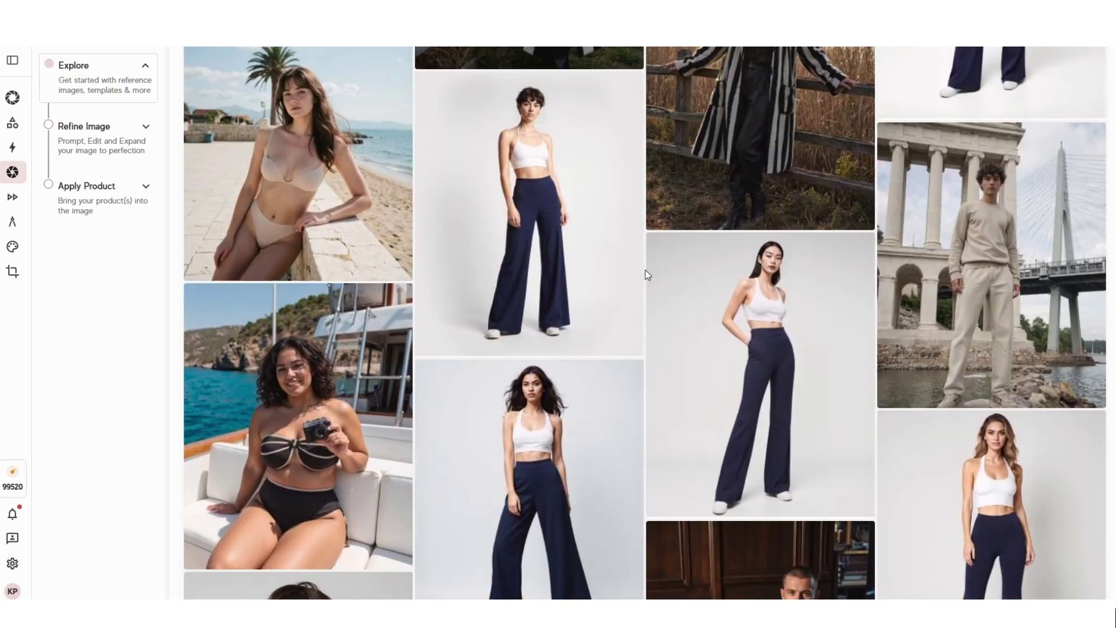
pyautogui.scroll(-8, 645, 273)
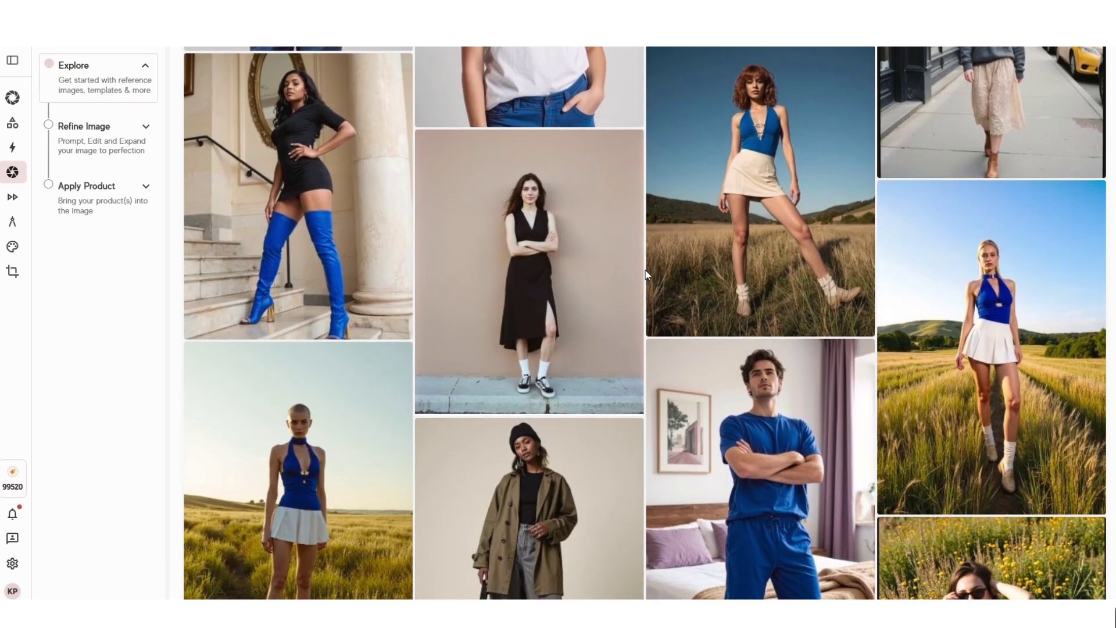
pyautogui.scroll(-1, 581, 349)
pyautogui.scroll(2, 348, 361)
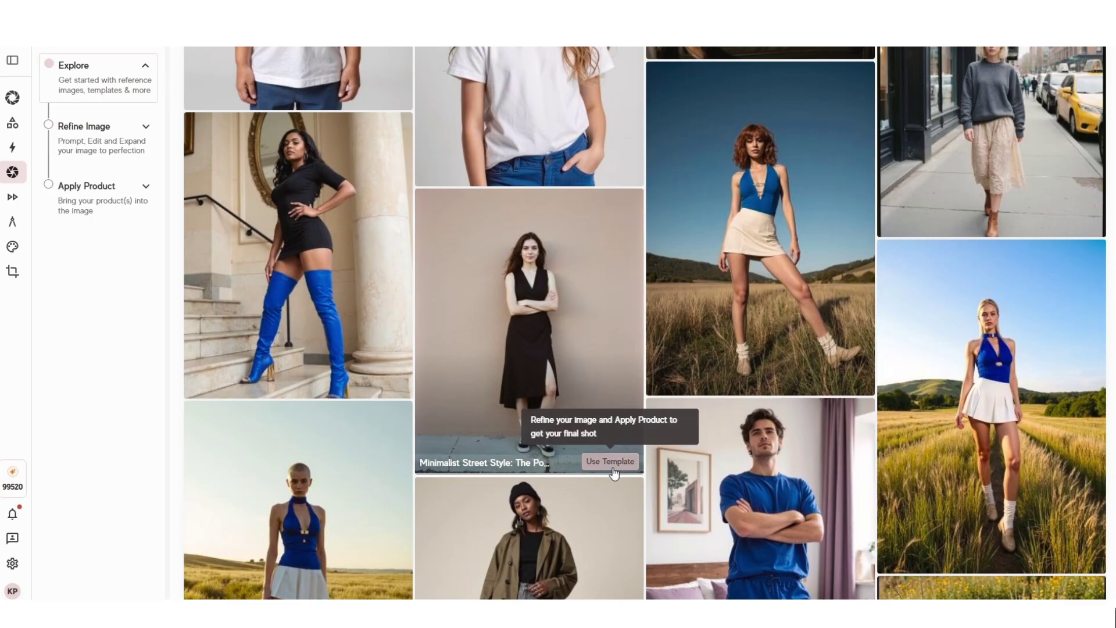
pyautogui.click(612, 462)
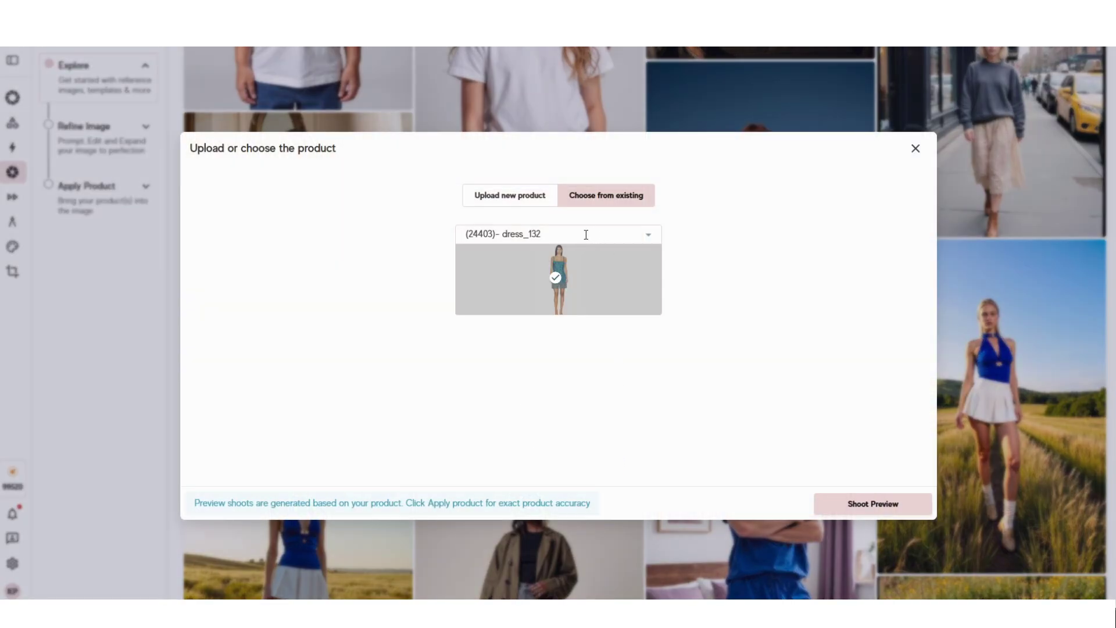
pyautogui.click(956, 281)
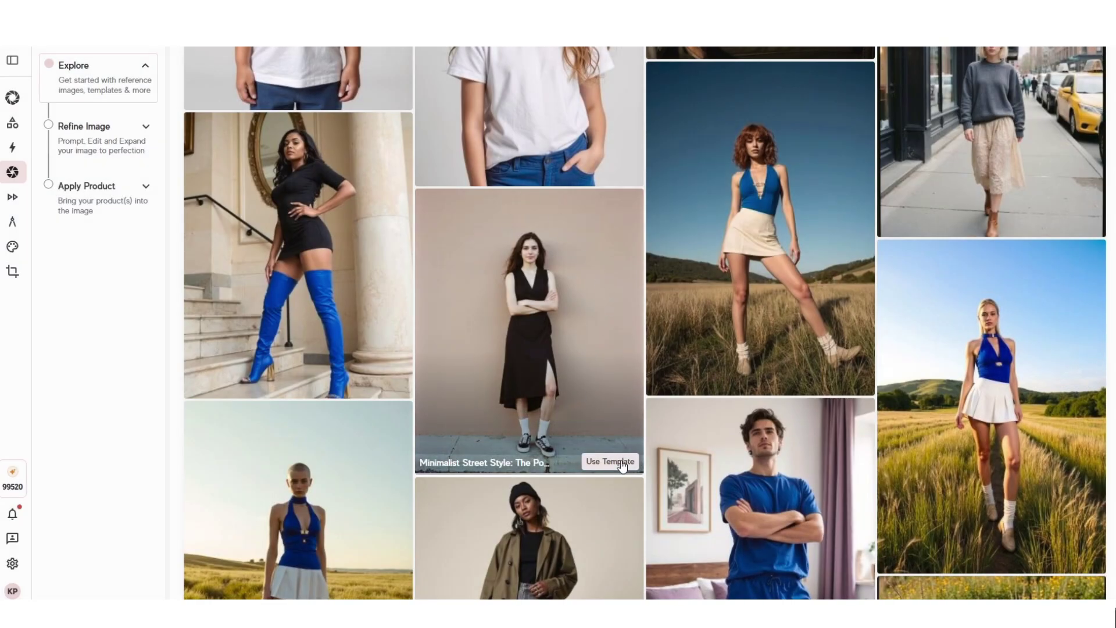
pyautogui.click(619, 462)
# Choose the existing product dress_113 for the template and shoot the preview
pyautogui.click(587, 239)
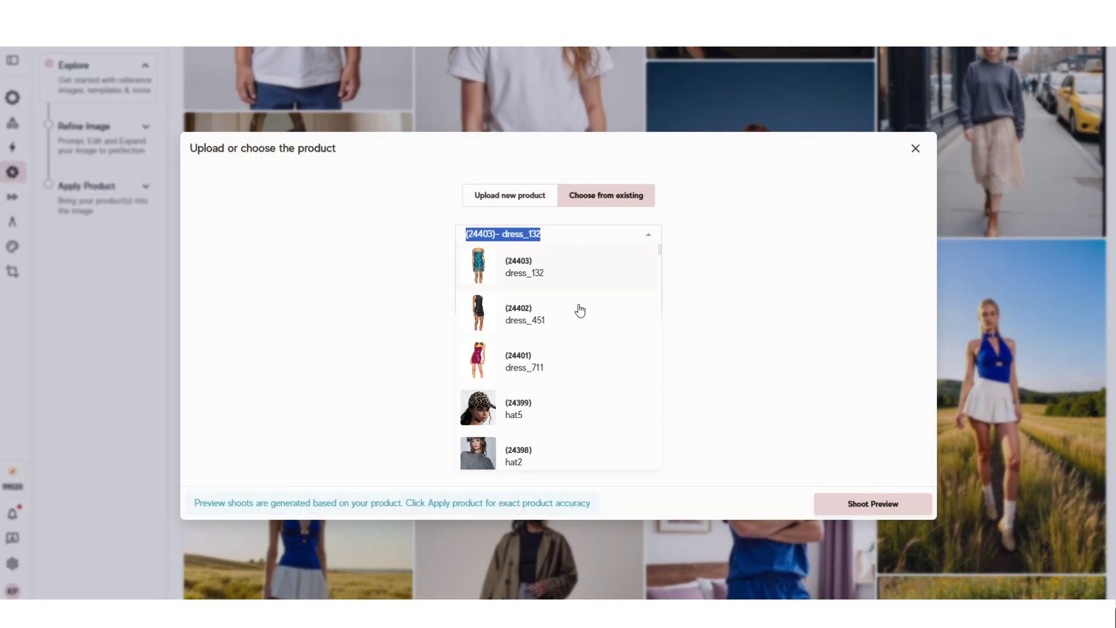
pyautogui.scroll(-4, 569, 379)
pyautogui.scroll(-10, 576, 369)
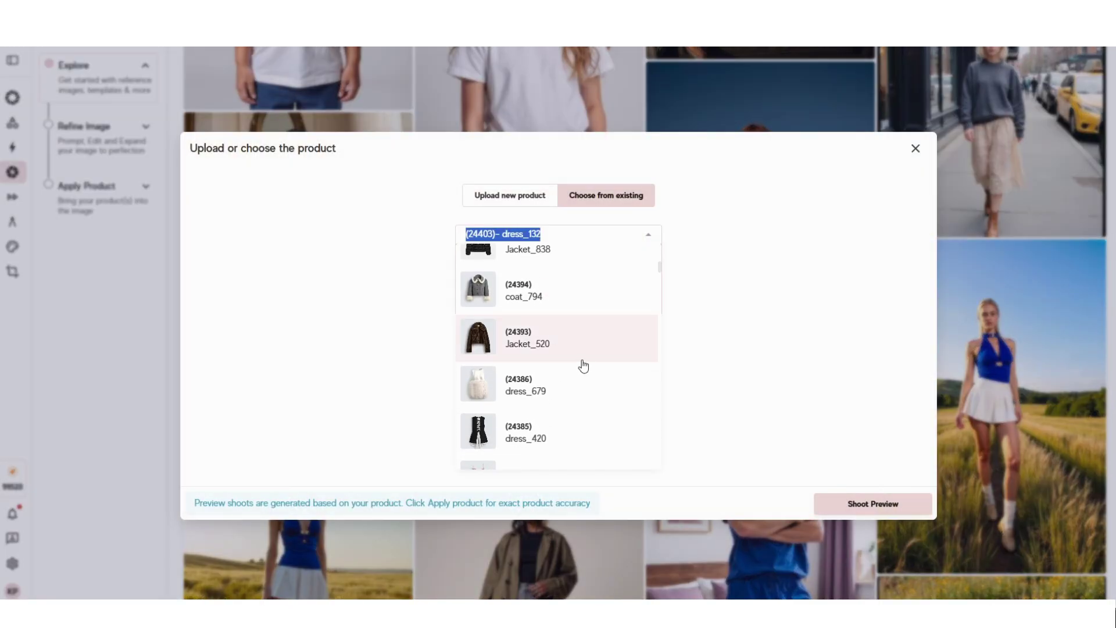
pyautogui.scroll(-2, 586, 370)
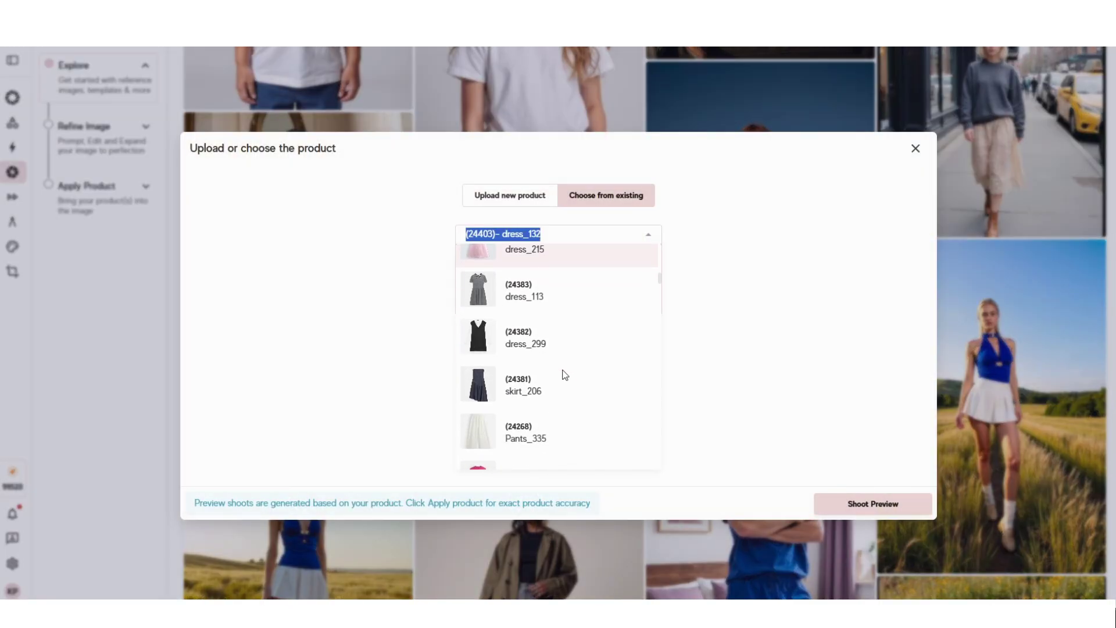
pyautogui.click(549, 290)
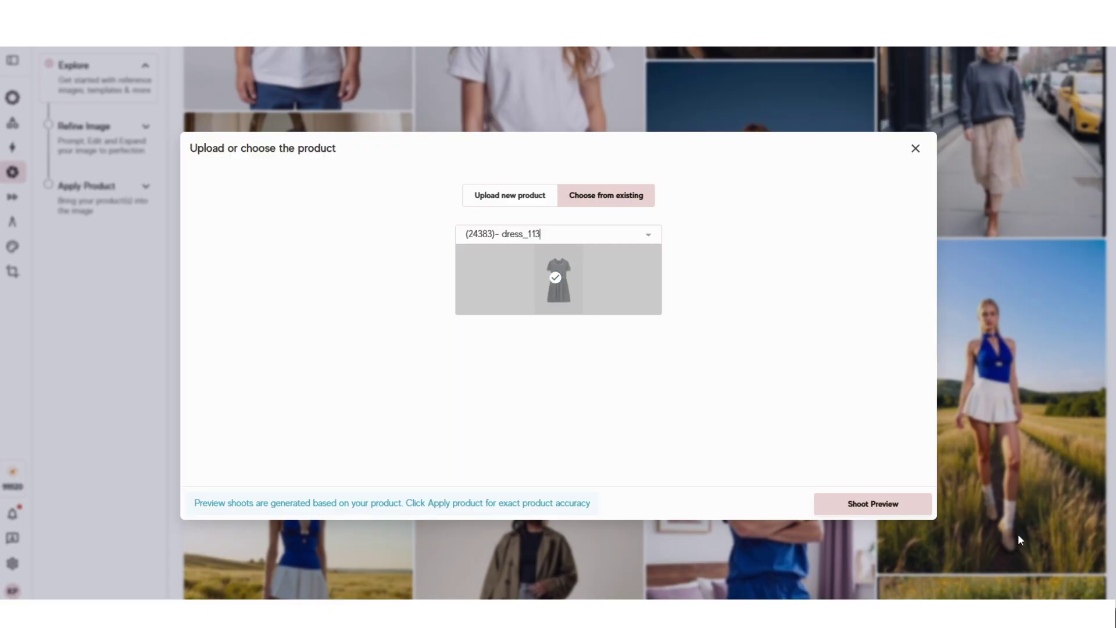
pyautogui.click(866, 509)
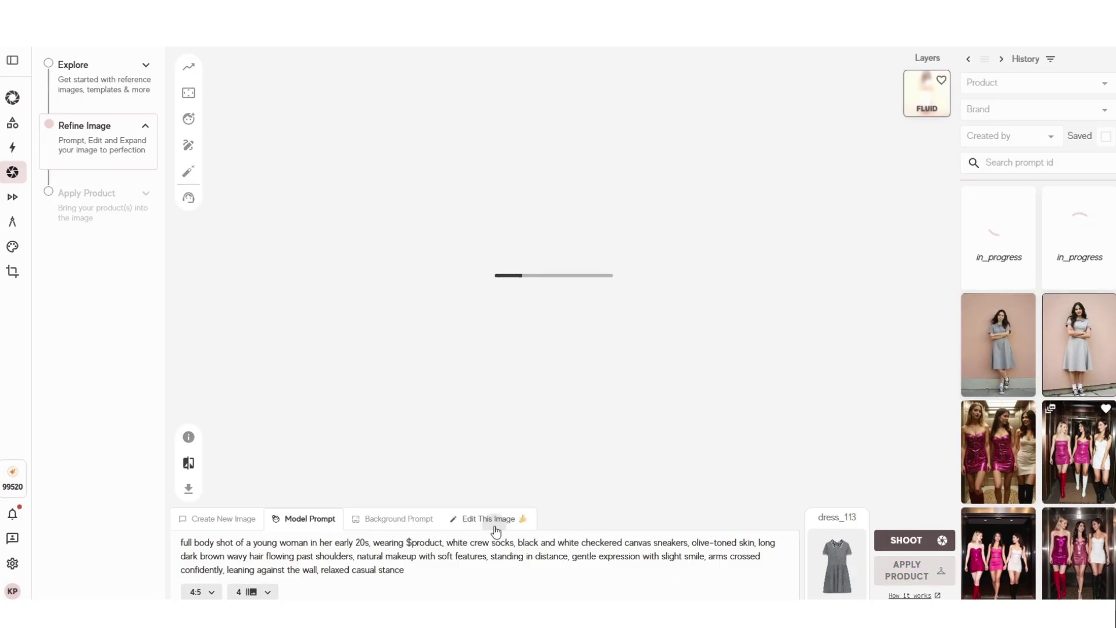
# Open the preview with the short dark grey dress and edit it with the prompt "make the model relax her hands at side"
pyautogui.click(494, 526)
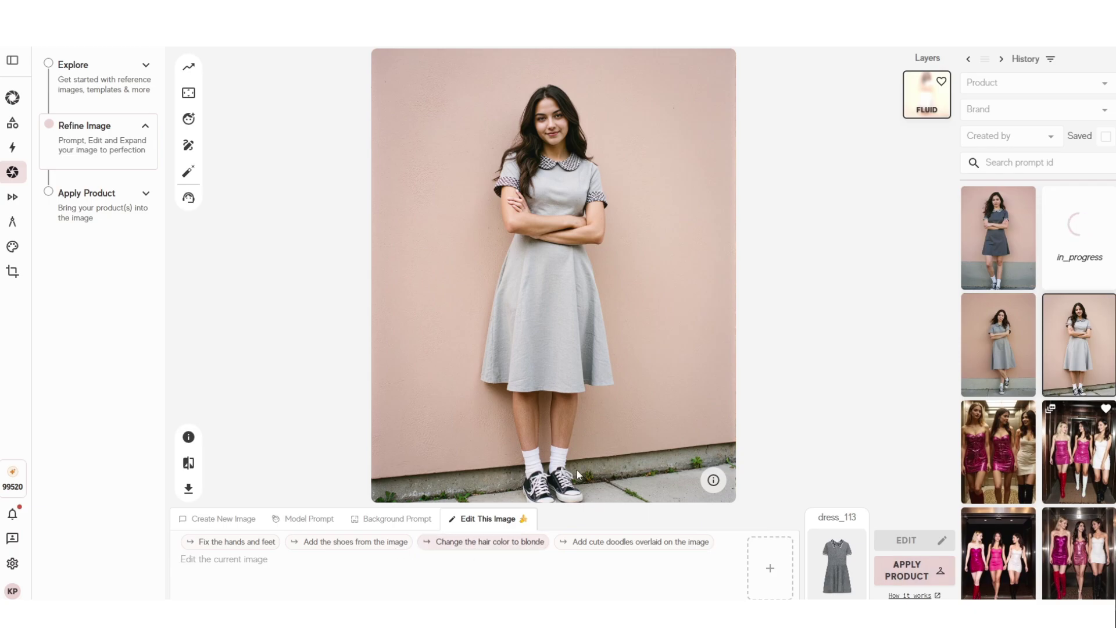
pyautogui.click(984, 247)
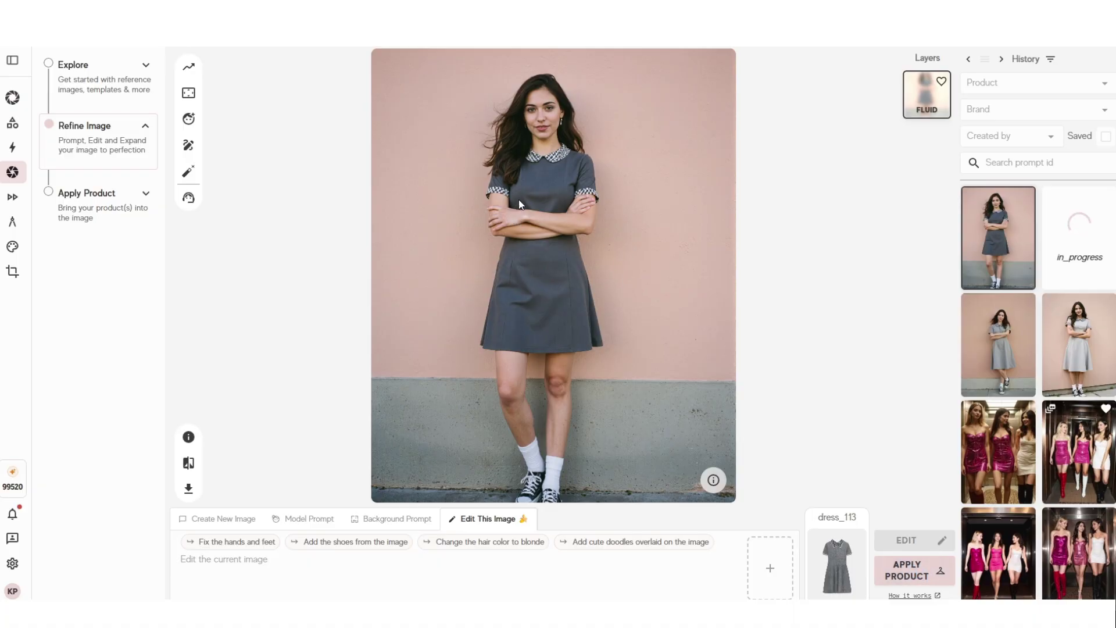
pyautogui.write('make the model relax her hands at side')
pyautogui.click(913, 540)
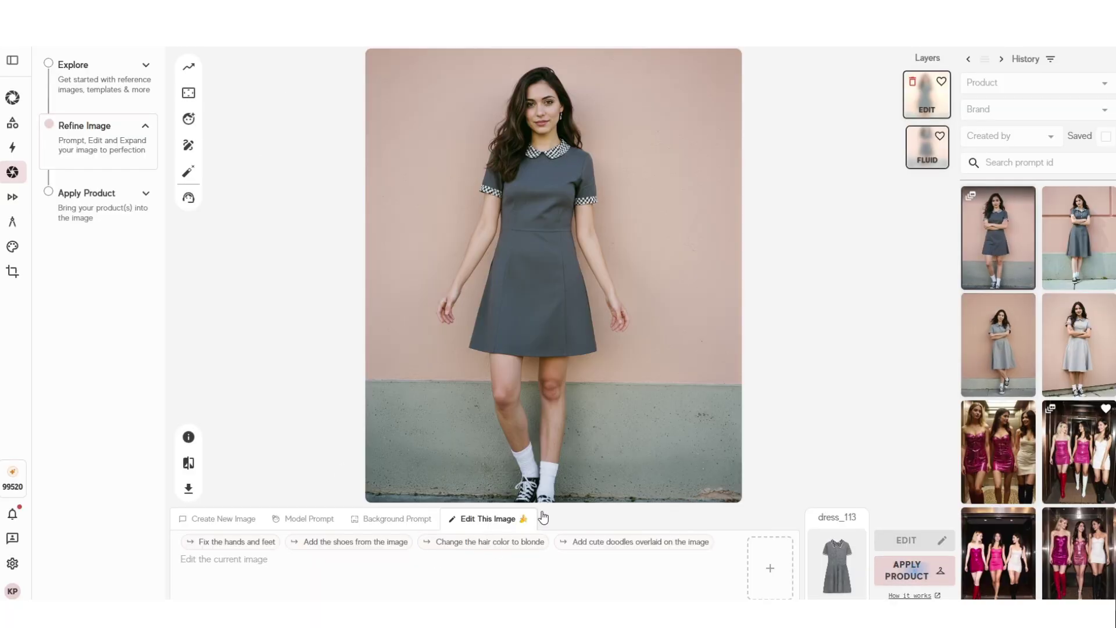
# Dismiss the image expansion settings and edit the relaxed-arms image with the prompt "zoomed out shot" instead
pyautogui.click(188, 93)
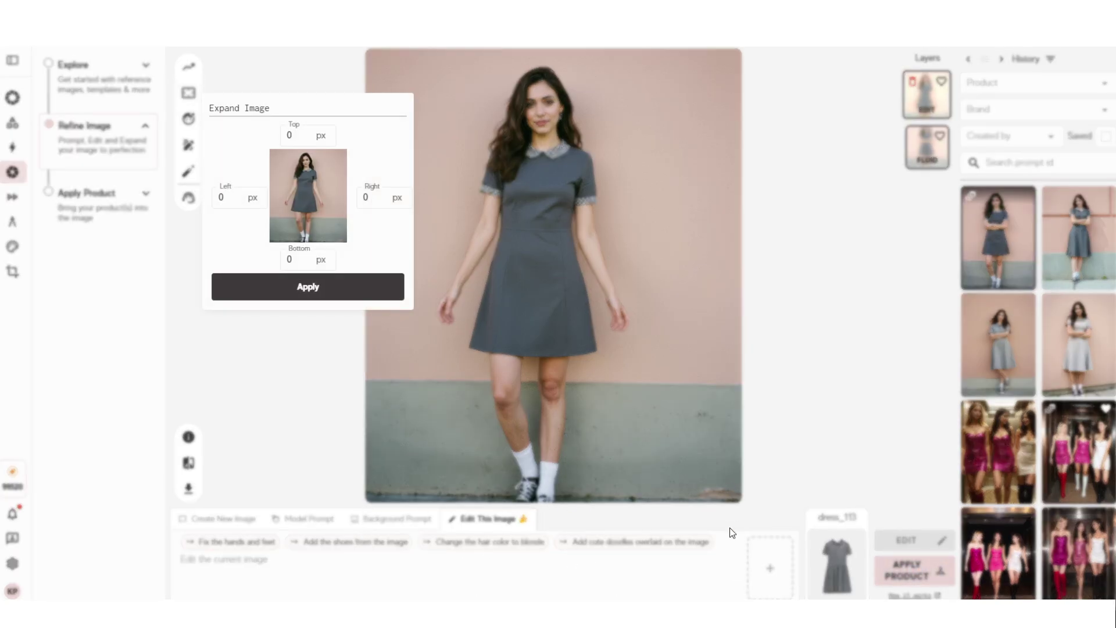
pyautogui.click(618, 528)
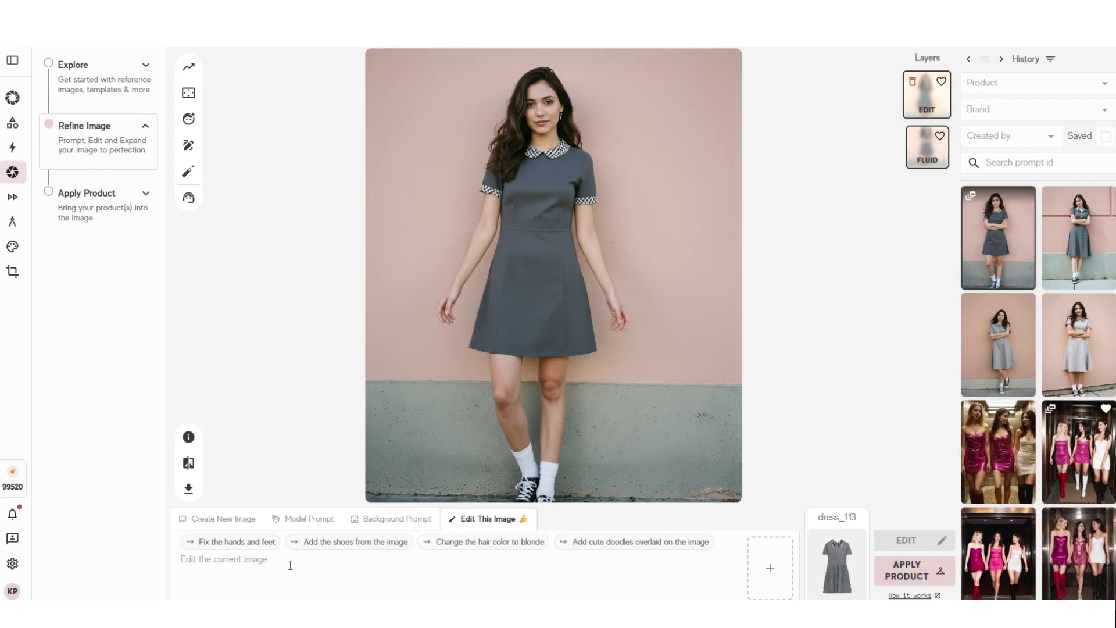
pyautogui.write('zoomed ou')
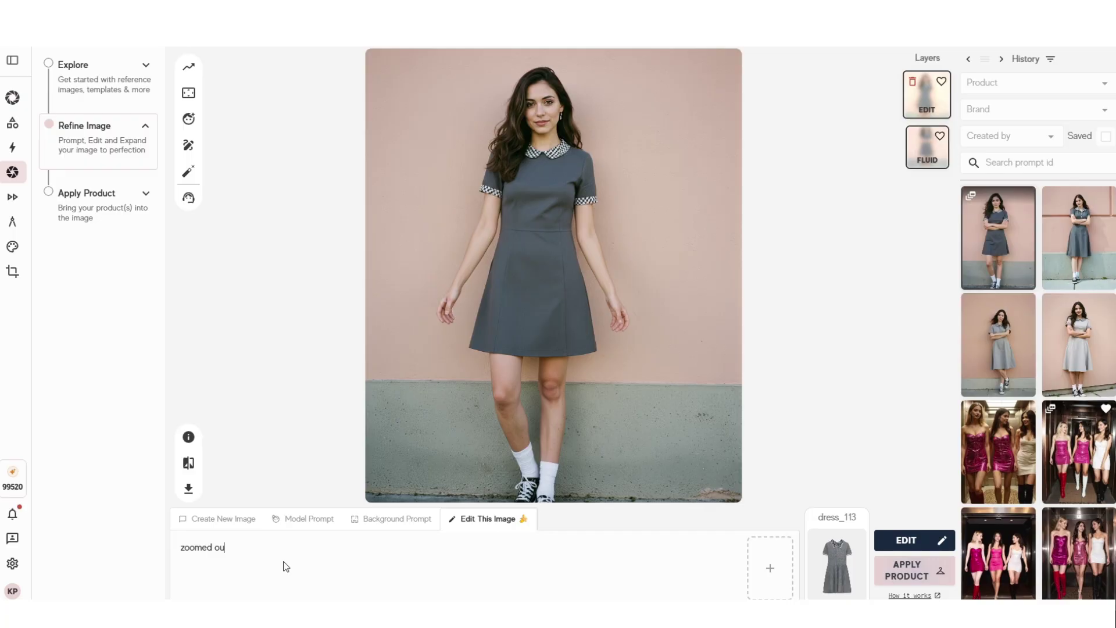
pyautogui.write('t shot')
pyautogui.click(930, 540)
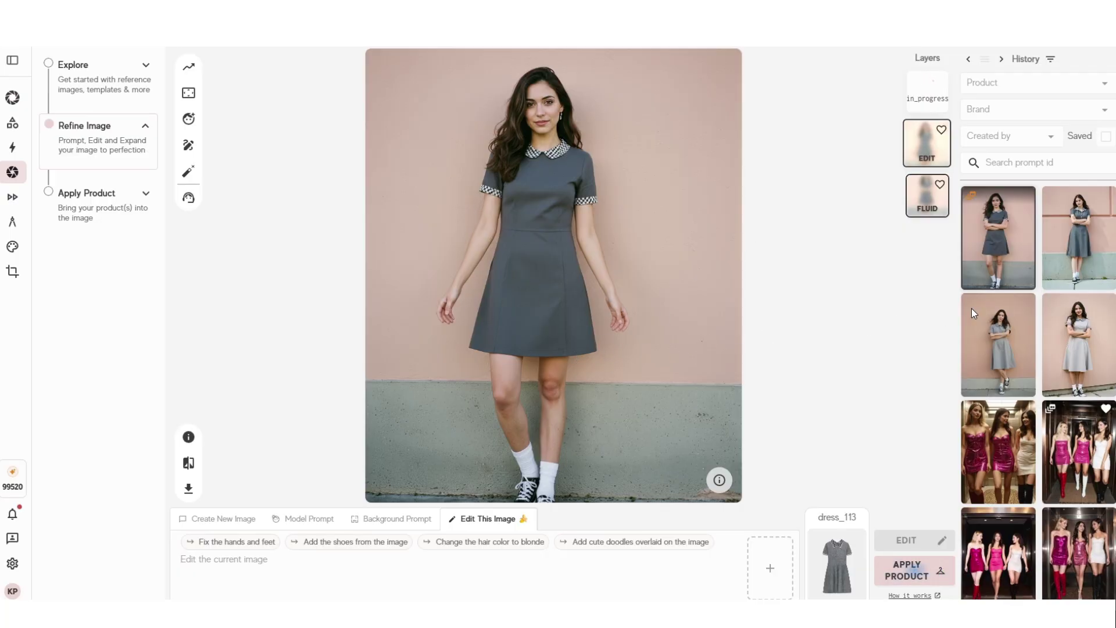
# Look at the other dress_113 previews in the history and return to the edited image with the short dark grey dress
pyautogui.click(1083, 249)
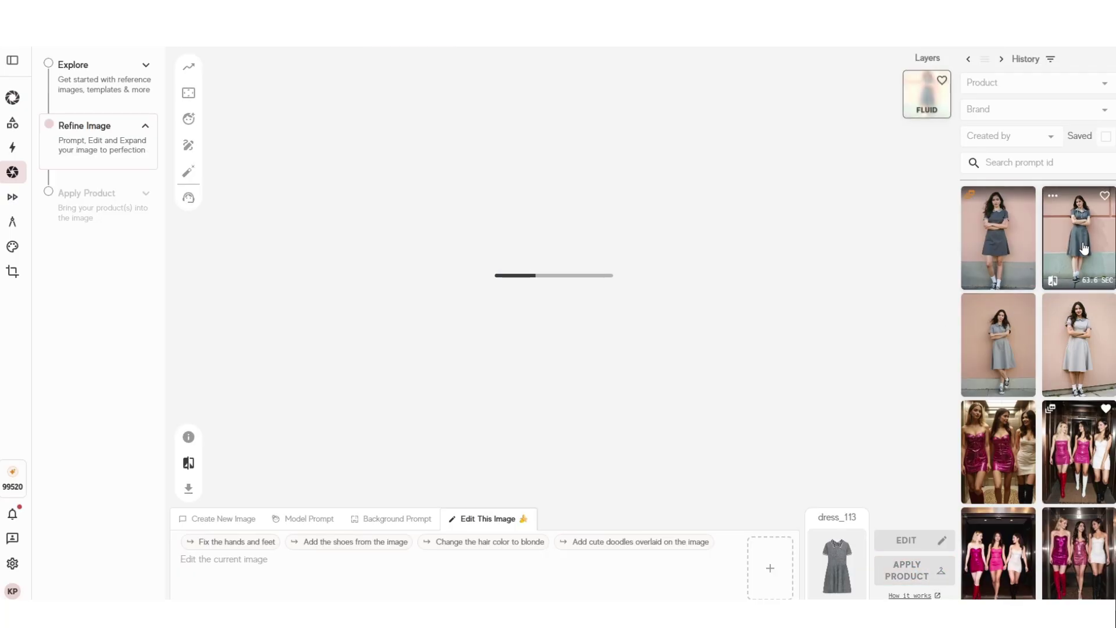
pyautogui.click(997, 365)
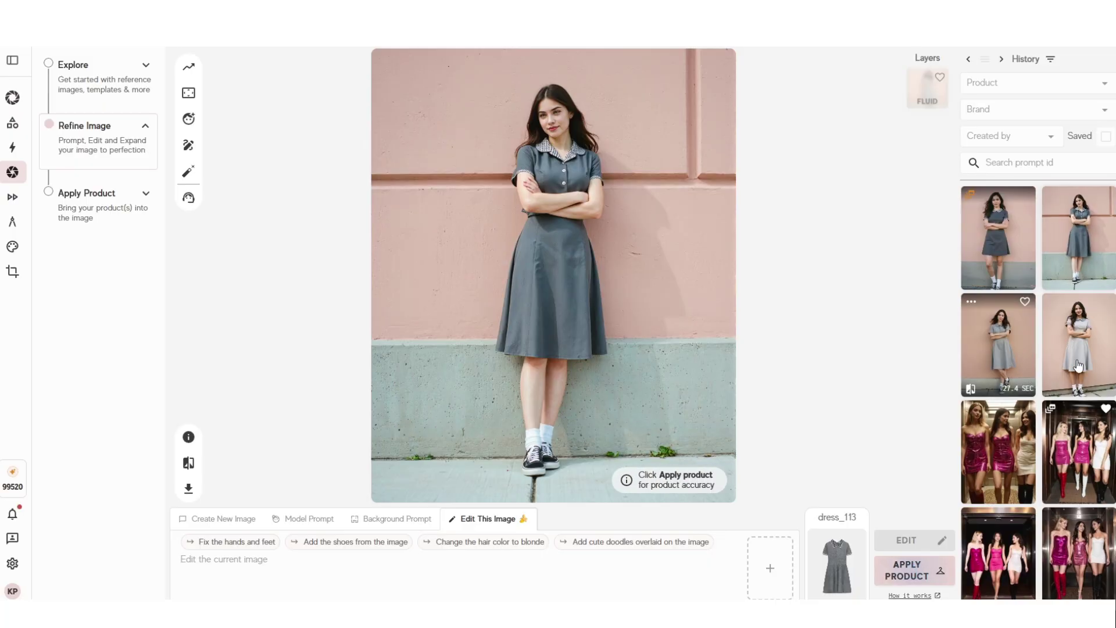
pyautogui.click(982, 246)
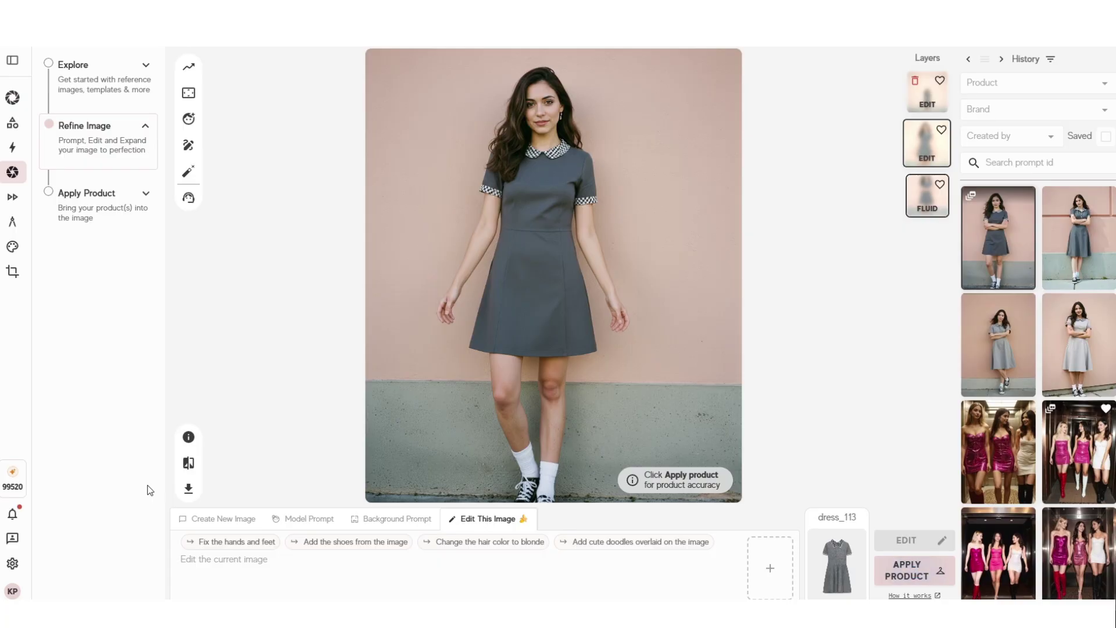
# Manually paint a product mask over the model's whole dress, including sleeves and collar, and apply dress_113 to it
pyautogui.moveTo(35, 538)
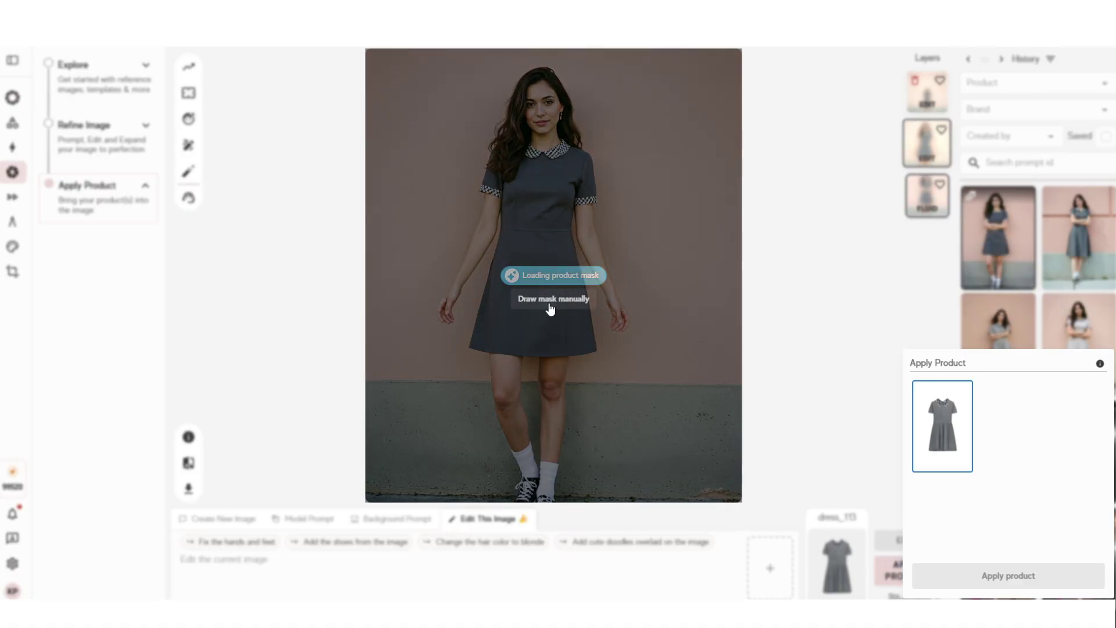
pyautogui.click(551, 309)
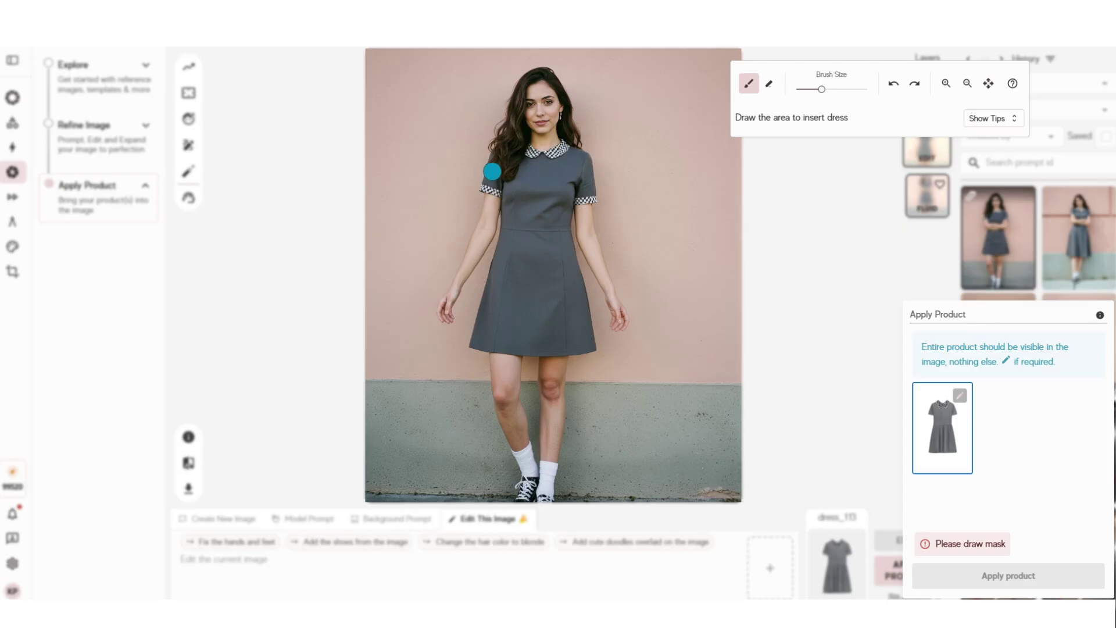
pyautogui.moveTo(489, 154); pyautogui.dragTo(481, 186)
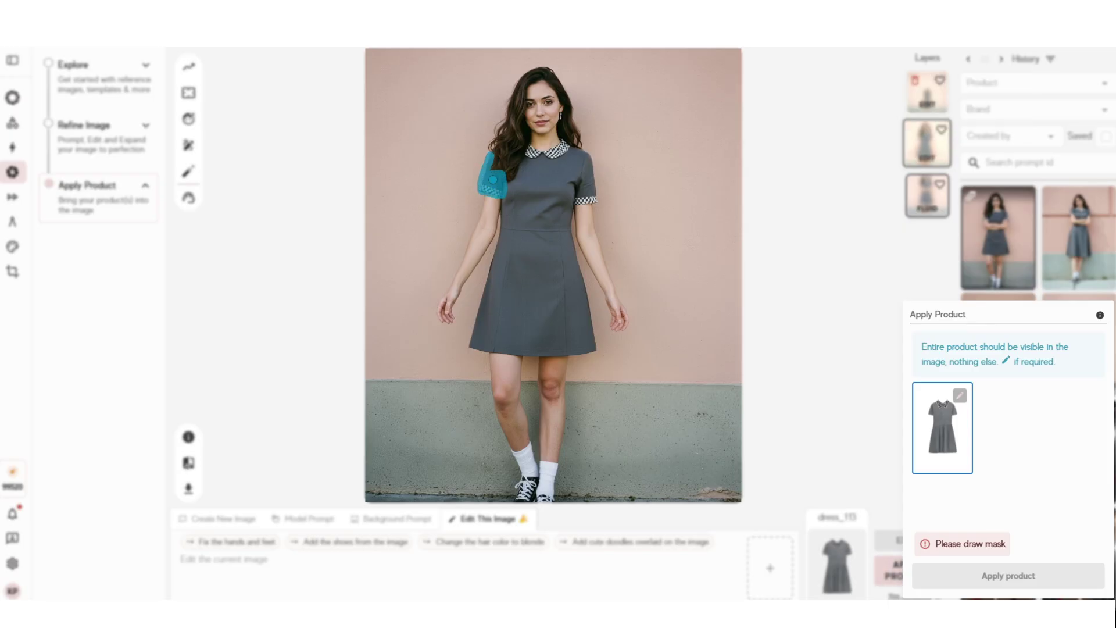
pyautogui.moveTo(498, 231)
pyautogui.mouseDown()
pyautogui.moveTo(473, 335)
pyautogui.moveTo(512, 357)
pyautogui.moveTo(588, 350)
pyautogui.moveTo(582, 272)
pyautogui.mouseUp()
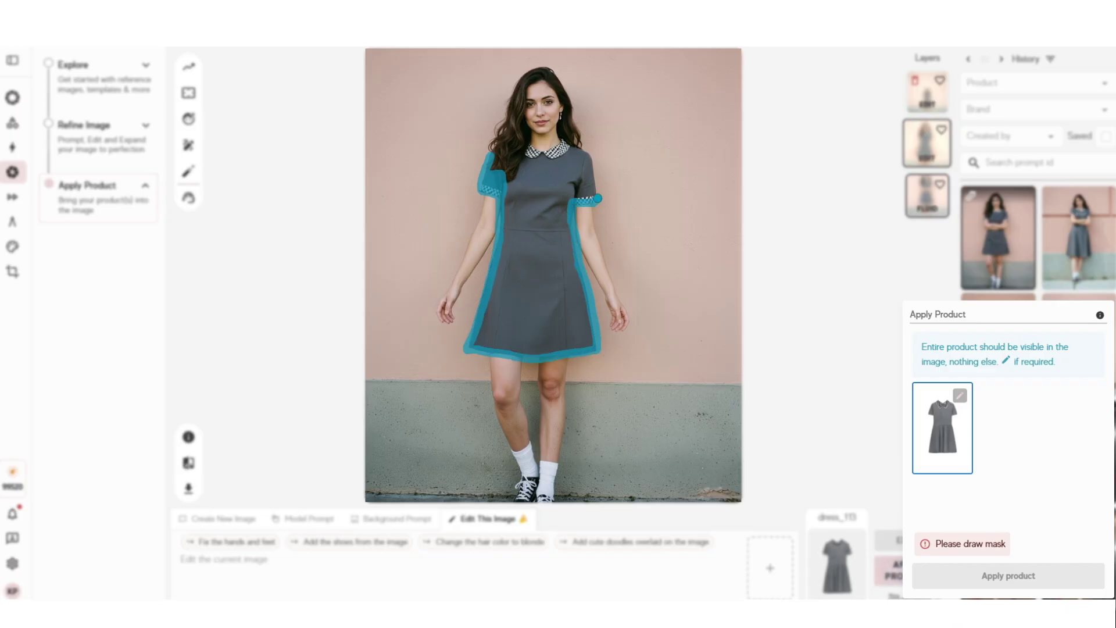
pyautogui.moveTo(597, 198)
pyautogui.mouseDown()
pyautogui.moveTo(588, 153)
pyautogui.moveTo(564, 141)
pyautogui.mouseUp()
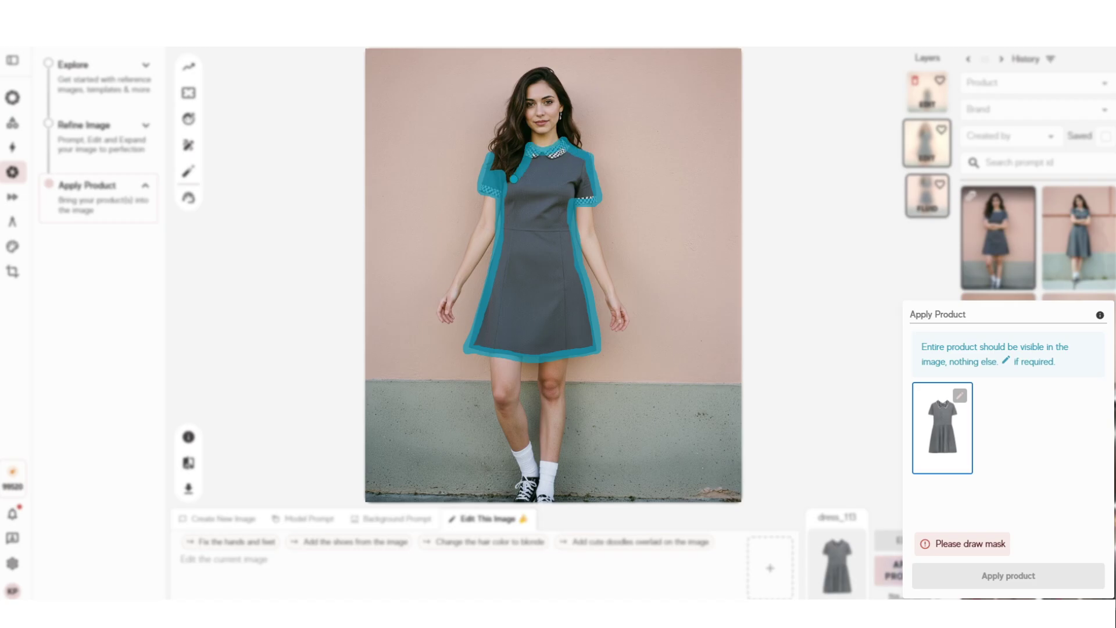
pyautogui.moveTo(514, 199)
pyautogui.mouseDown()
pyautogui.moveTo(525, 165)
pyautogui.moveTo(558, 157)
pyautogui.moveTo(576, 174)
pyautogui.moveTo(574, 163)
pyautogui.moveTo(535, 299)
pyautogui.moveTo(511, 212)
pyautogui.moveTo(484, 340)
pyautogui.moveTo(580, 338)
pyautogui.moveTo(563, 244)
pyautogui.moveTo(549, 320)
pyautogui.moveTo(557, 271)
pyautogui.mouseUp()
pyautogui.click(1008, 575)
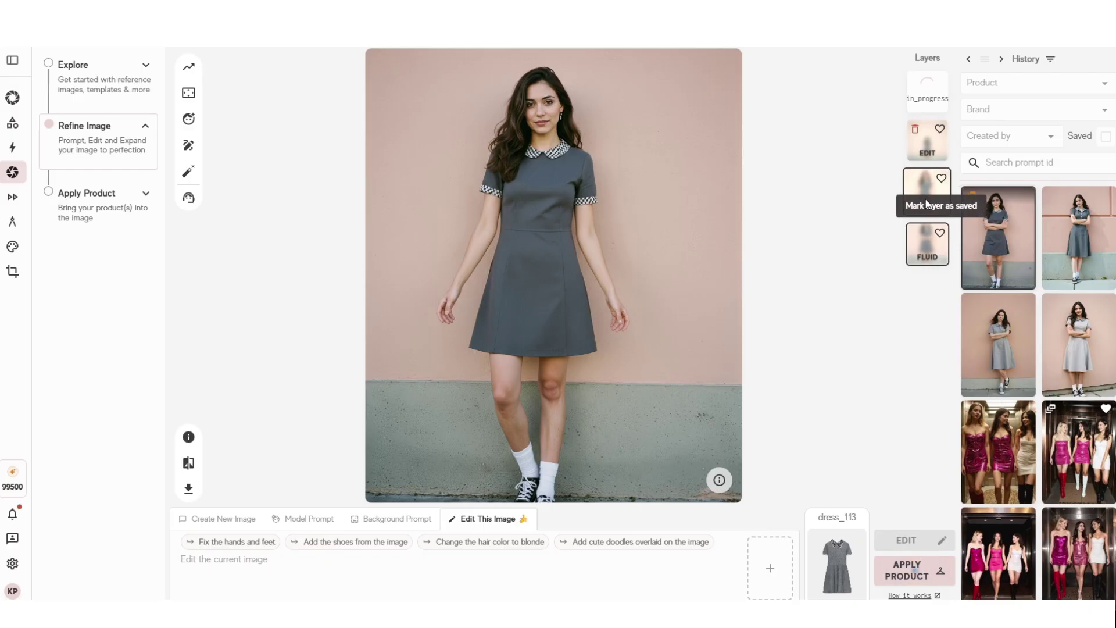
# Open the relaxed-arms image with dress_113 applied and edit it with the prompt "make the model wear a open black leather jacket on top of the dress"
pyautogui.click(932, 98)
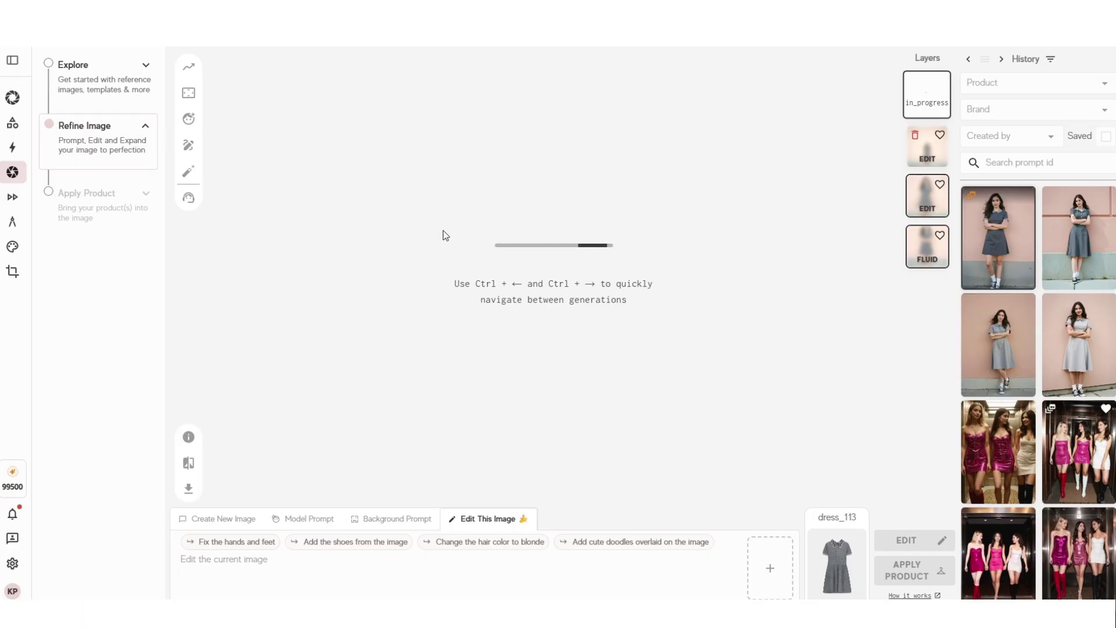
pyautogui.click(928, 195)
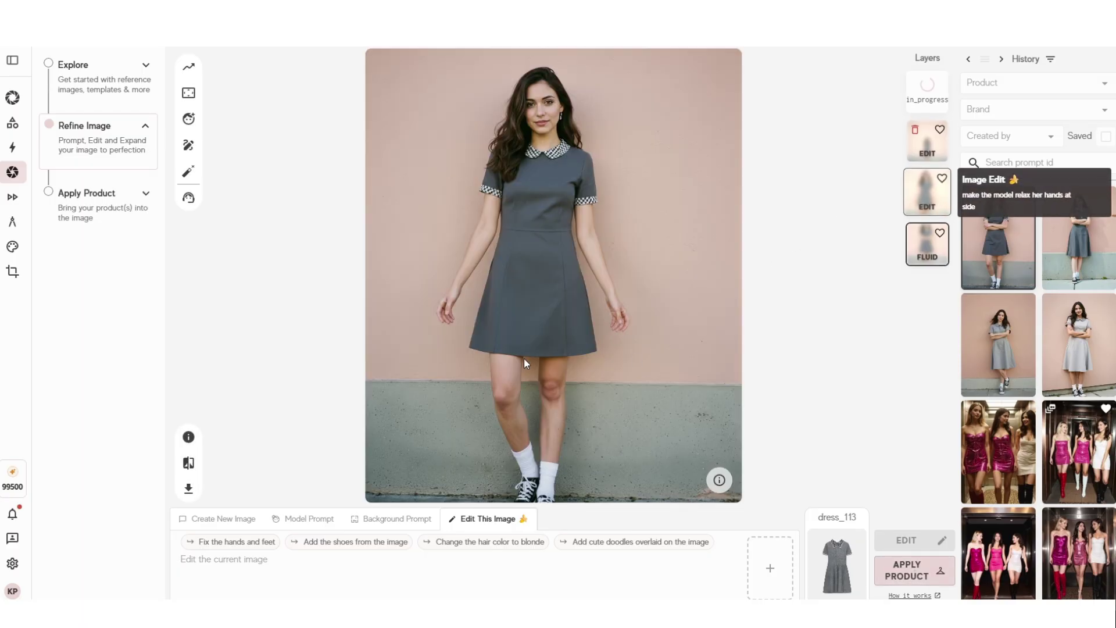
pyautogui.click(923, 94)
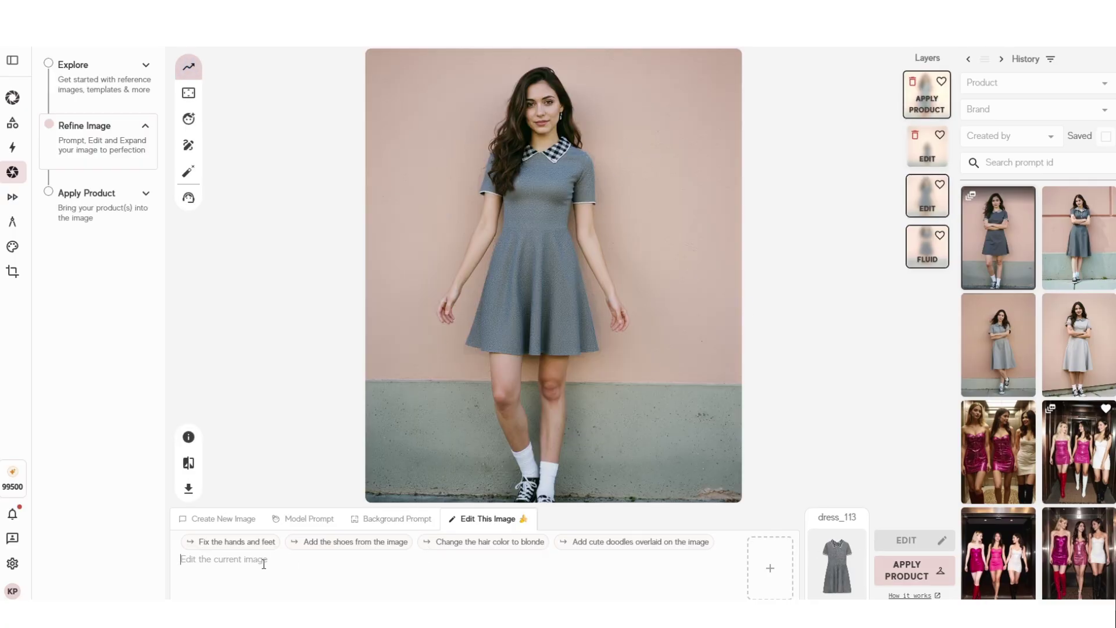
pyautogui.write('make the model wear a open black leather jacket on top of the dress')
pyautogui.click(902, 541)
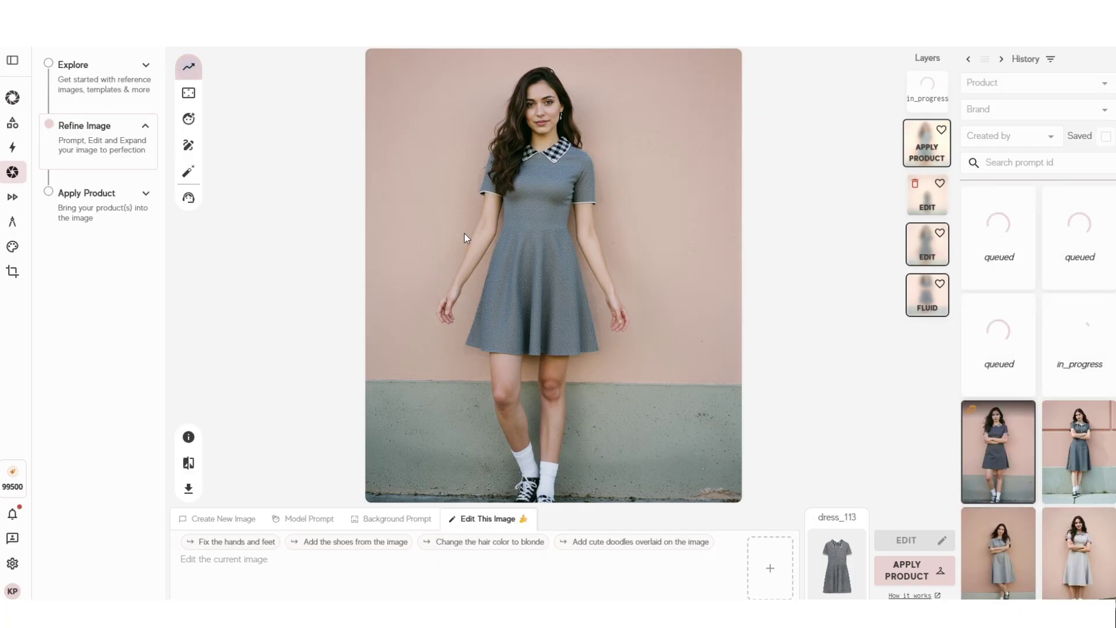
# Compare the leather jacket edit with the previous version, return to the edit, and choose the existing product Jacket_323 for it
pyautogui.click(919, 158)
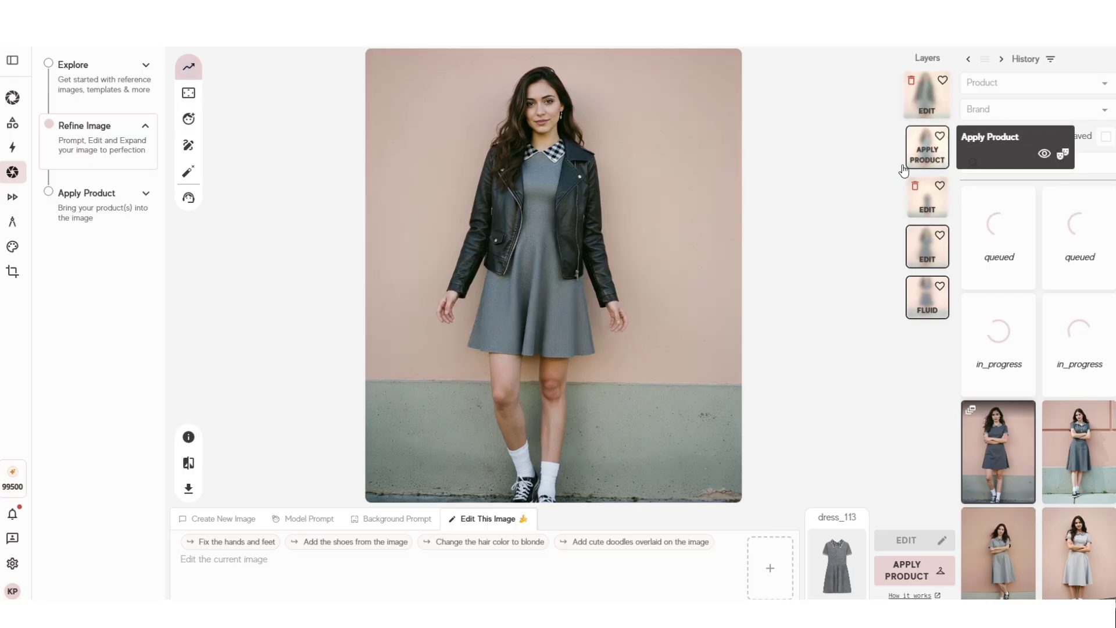
pyautogui.click(910, 109)
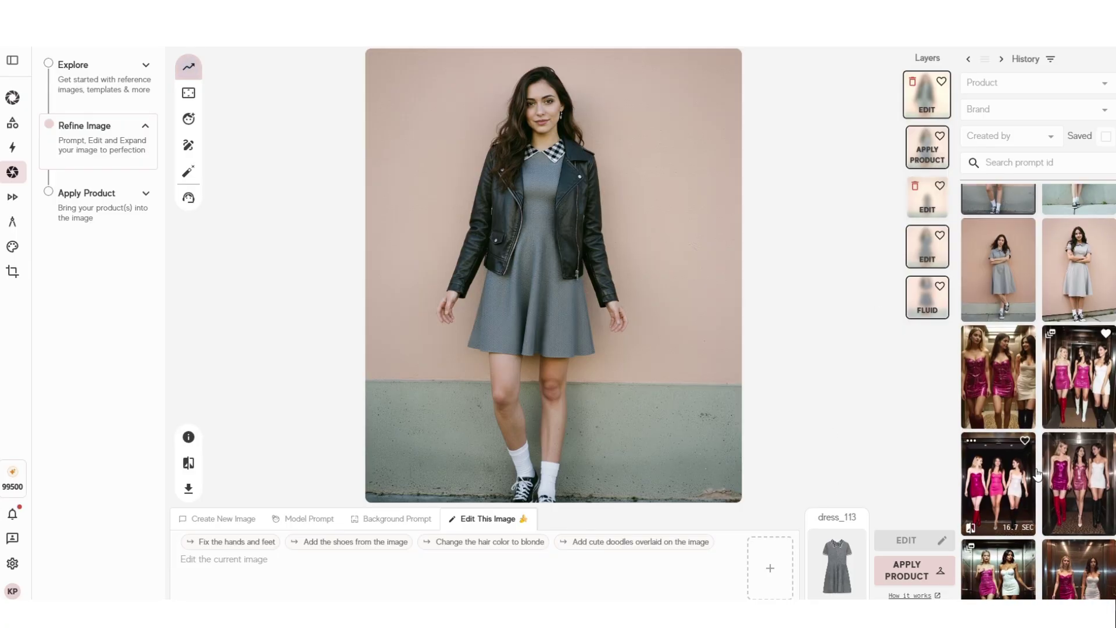
pyautogui.click(832, 570)
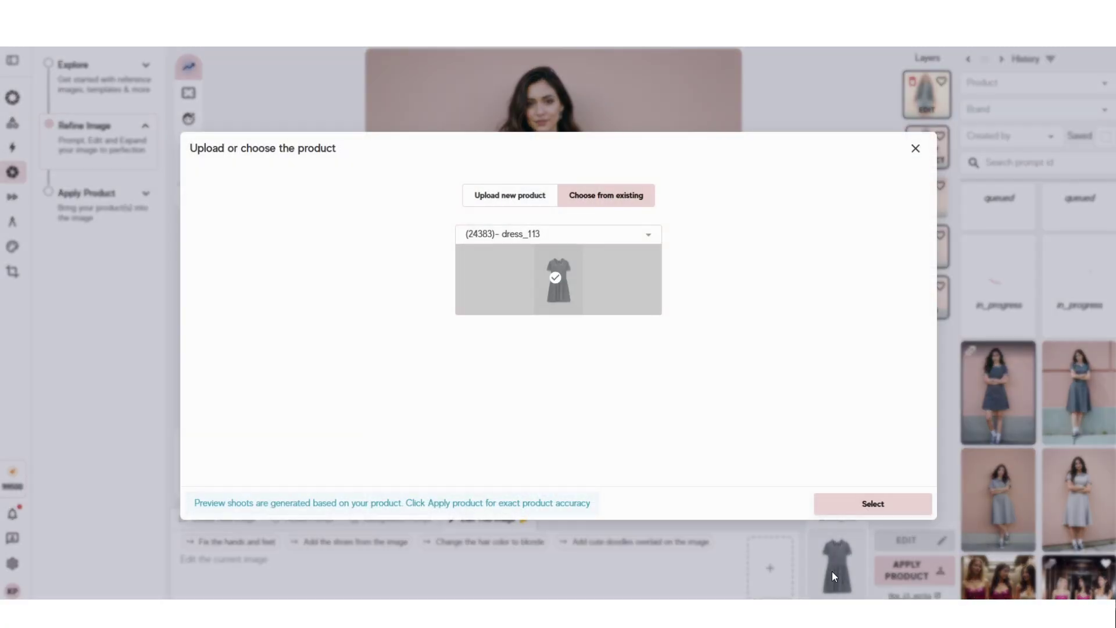
pyautogui.click(580, 234)
pyautogui.scroll(-5, 586, 293)
pyautogui.scroll(5, 572, 378)
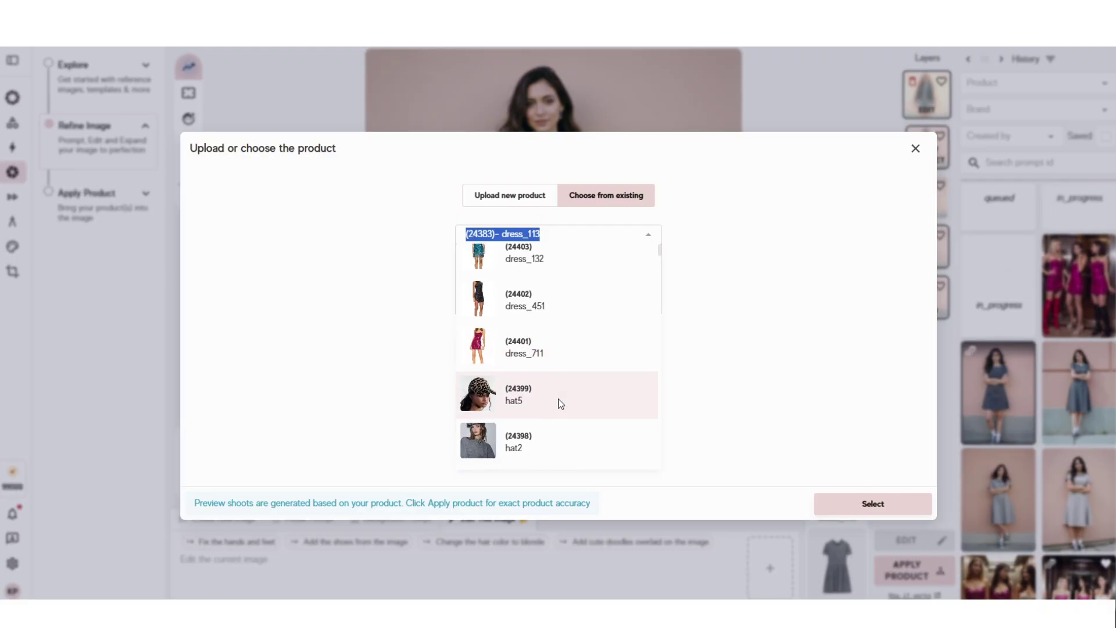
pyautogui.scroll(-10, 558, 399)
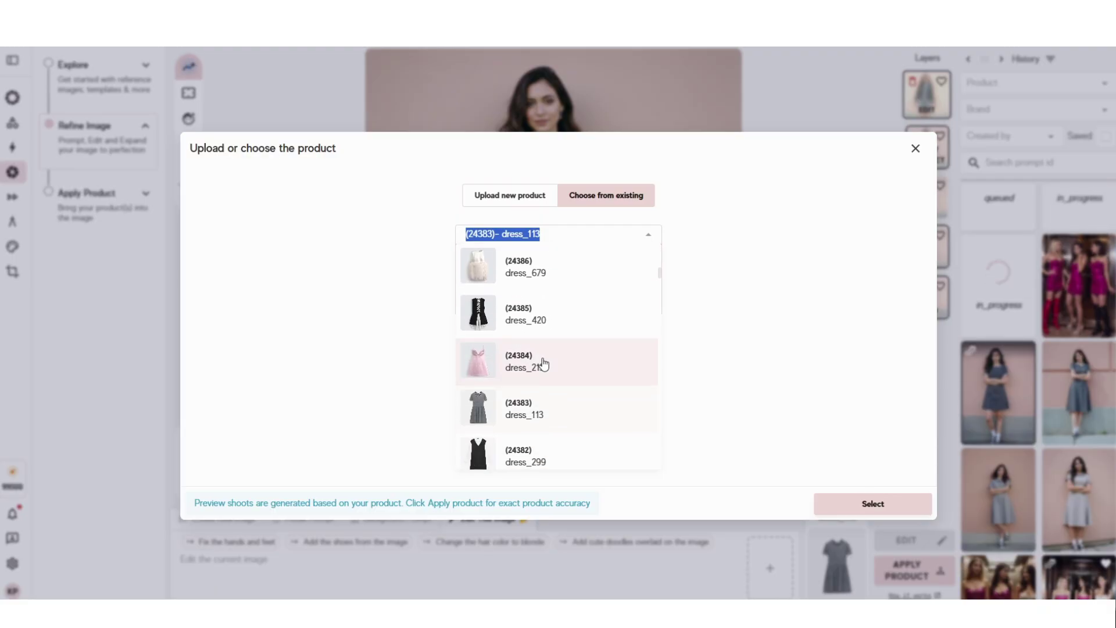
pyautogui.scroll(-3, 544, 363)
pyautogui.scroll(10, 545, 365)
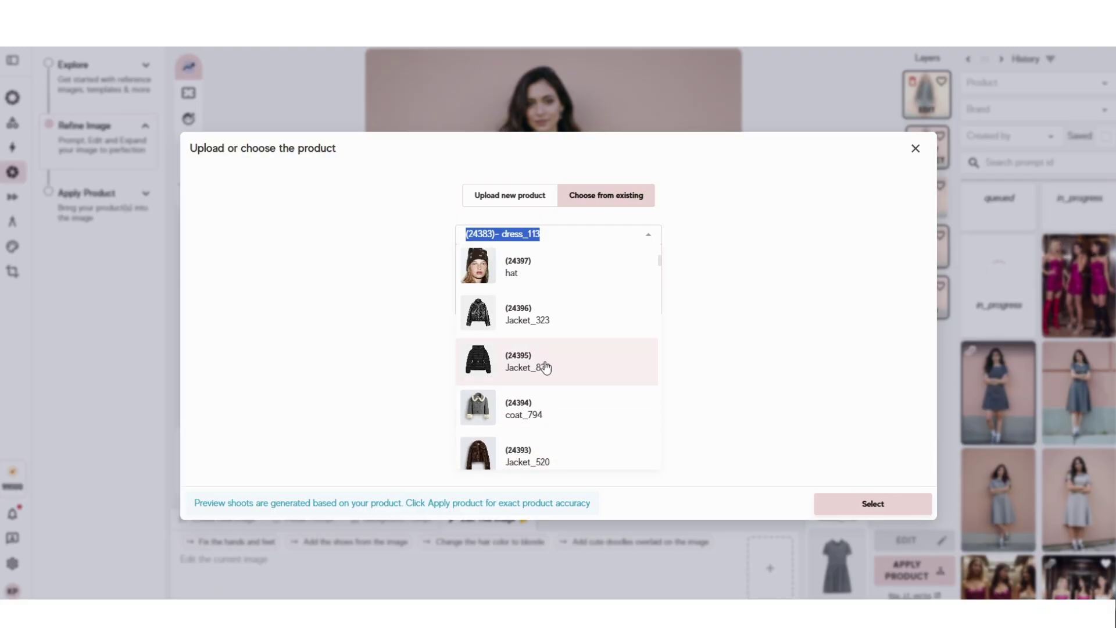
pyautogui.scroll(1, 547, 364)
pyautogui.click(558, 377)
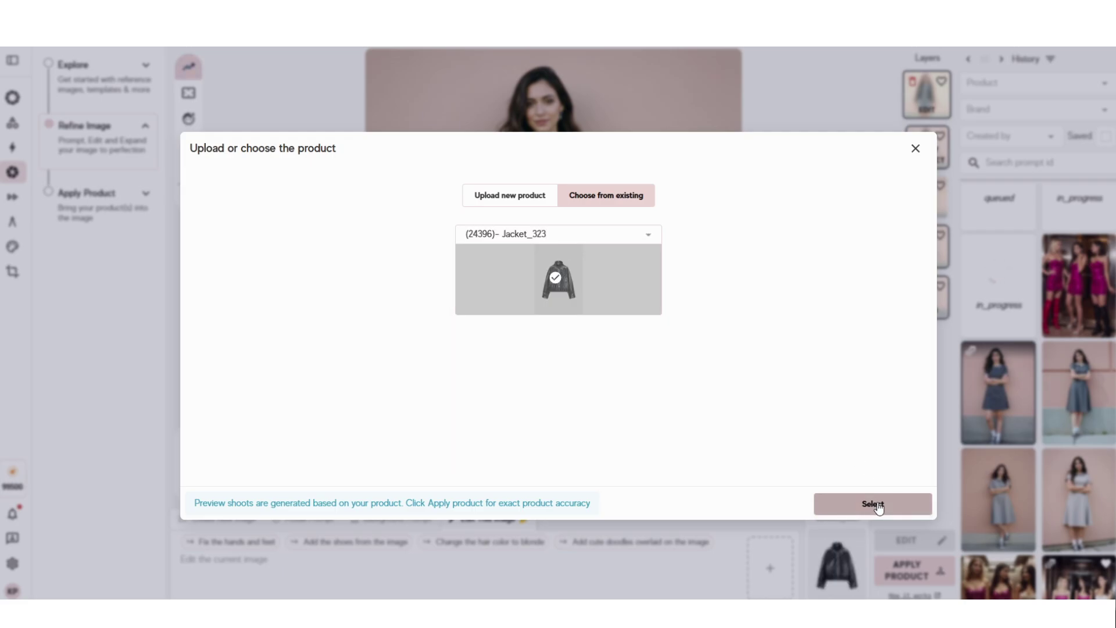
pyautogui.click(873, 503)
# Apply Jacket_323 over the masked jacket area on the model and open the resulting image
pyautogui.click(915, 572)
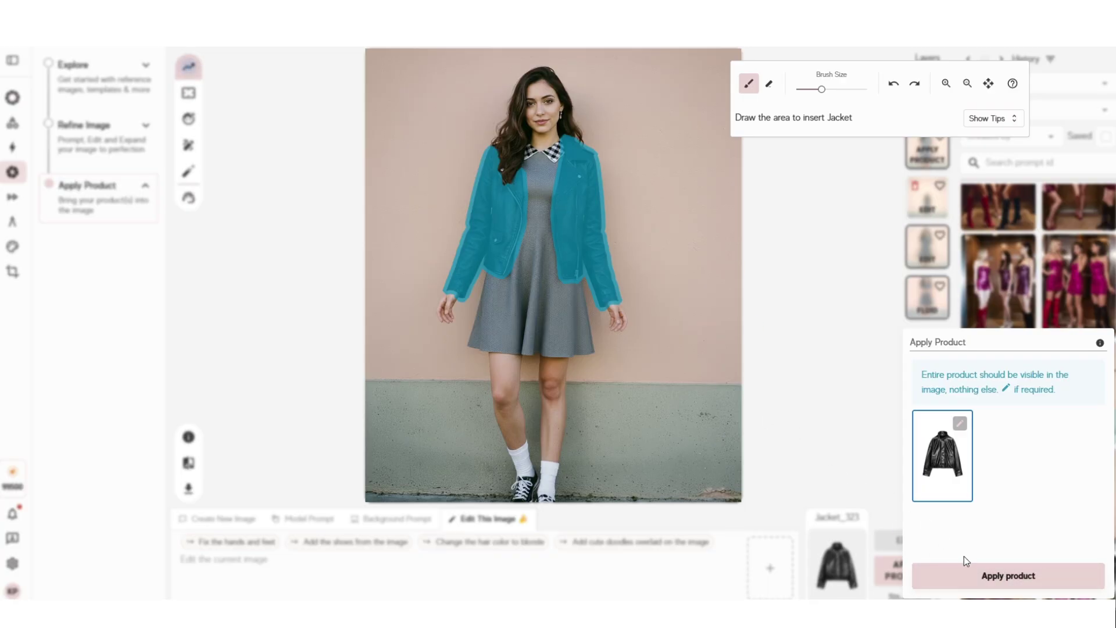
pyautogui.click(971, 574)
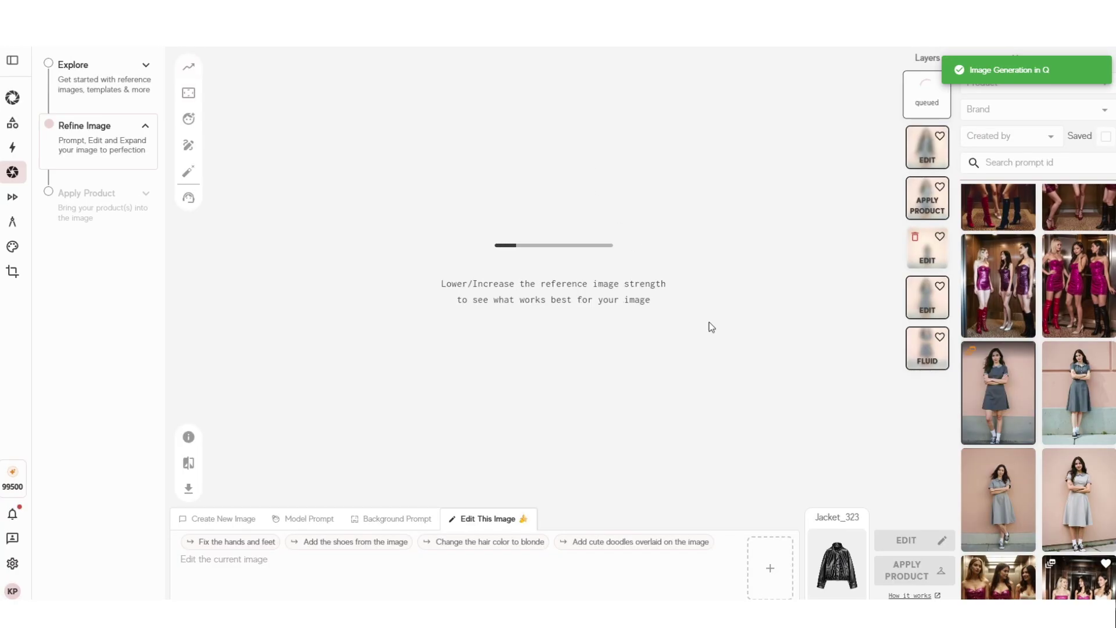
pyautogui.click(924, 165)
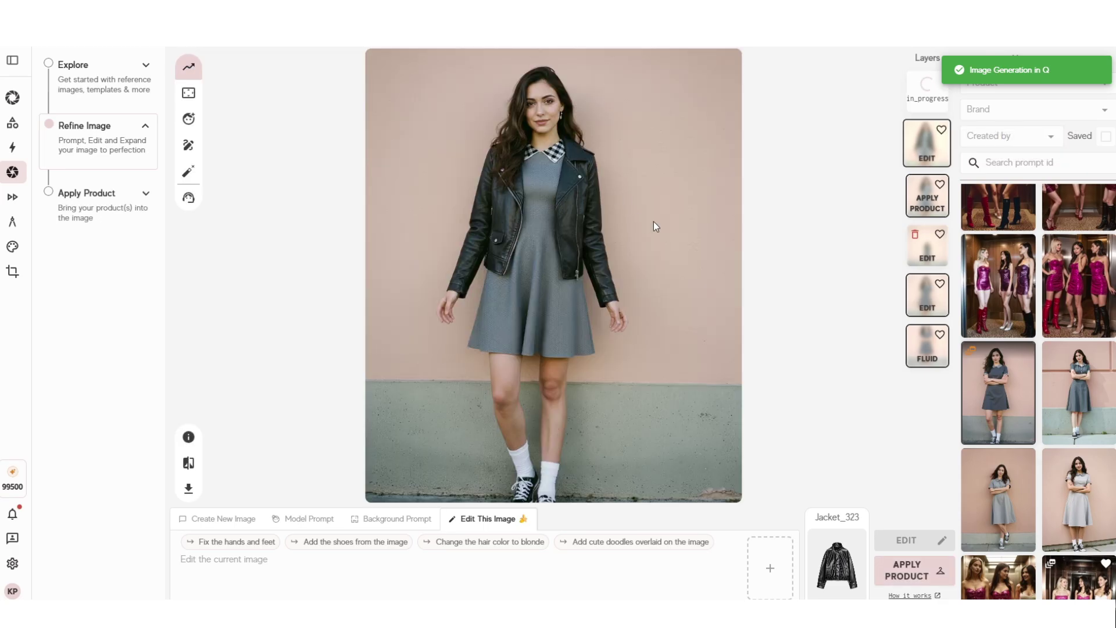
pyautogui.click(925, 96)
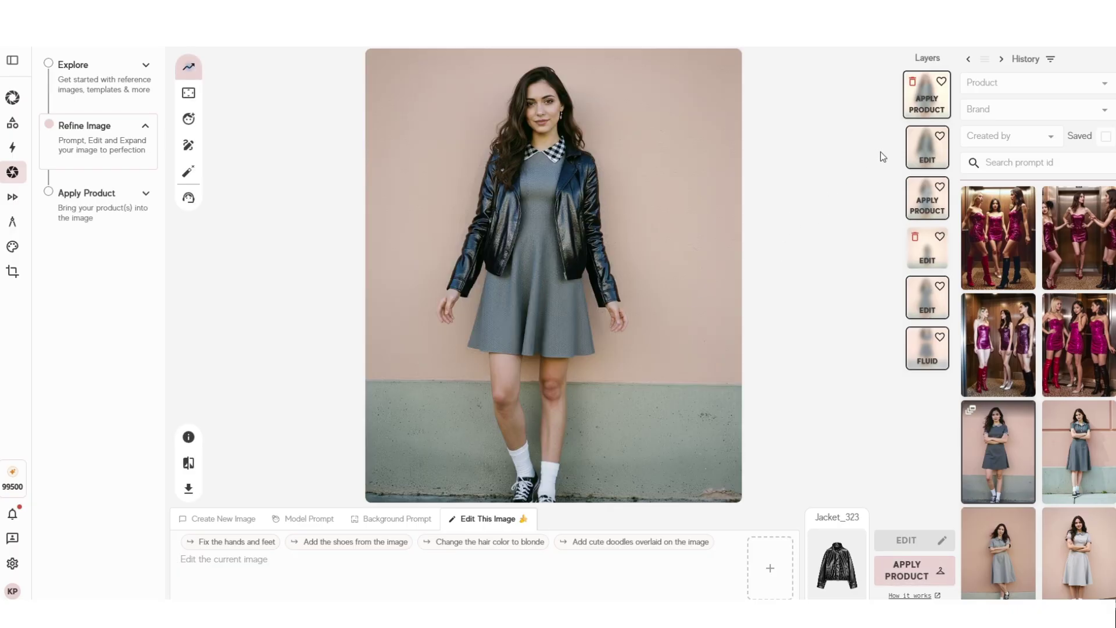
# Edit the Jacket_323 image with a prompt that puts a plain white cap on the model
pyautogui.moveTo(924, 161)
pyautogui.click(259, 557)
pyautogui.write('ma')
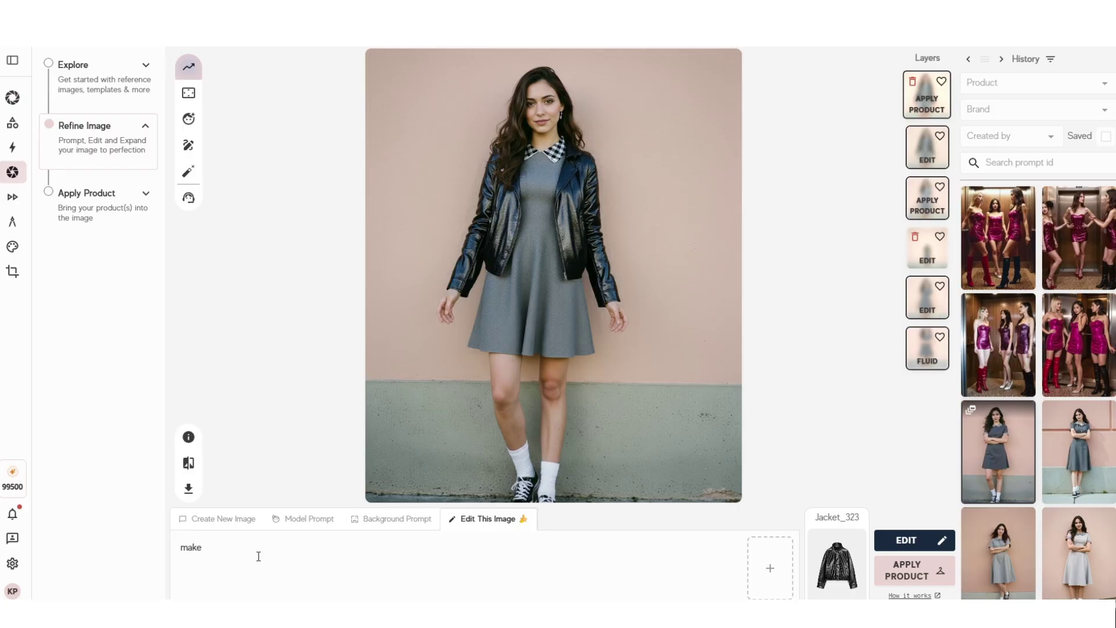
pyautogui.write('ke')
pyautogui.hotkey('ctrl', 'a')
pyautogui.press('BackSpace')
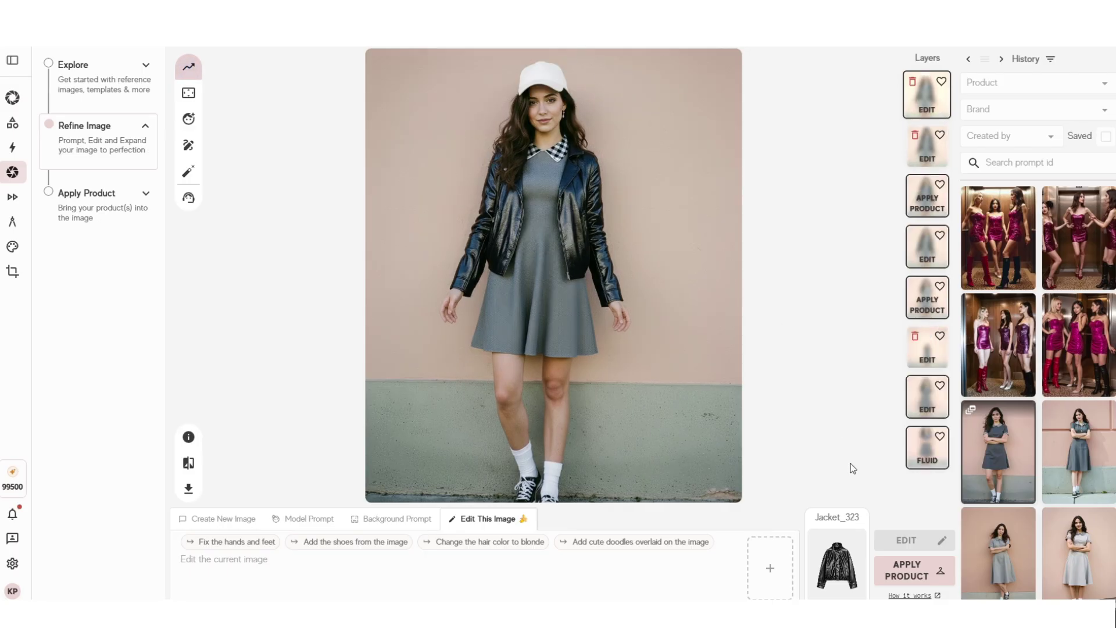
# Choose the existing product hat5 and apply it to the white cap on the model
pyautogui.click(835, 562)
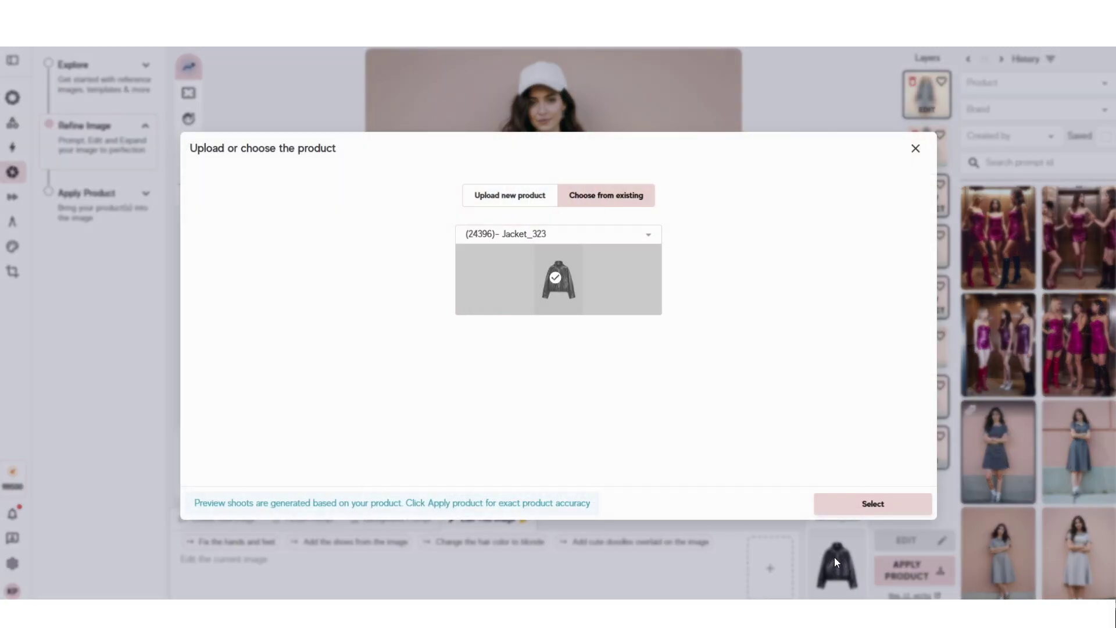
pyautogui.click(604, 227)
pyautogui.scroll(-3, 579, 357)
pyautogui.click(536, 299)
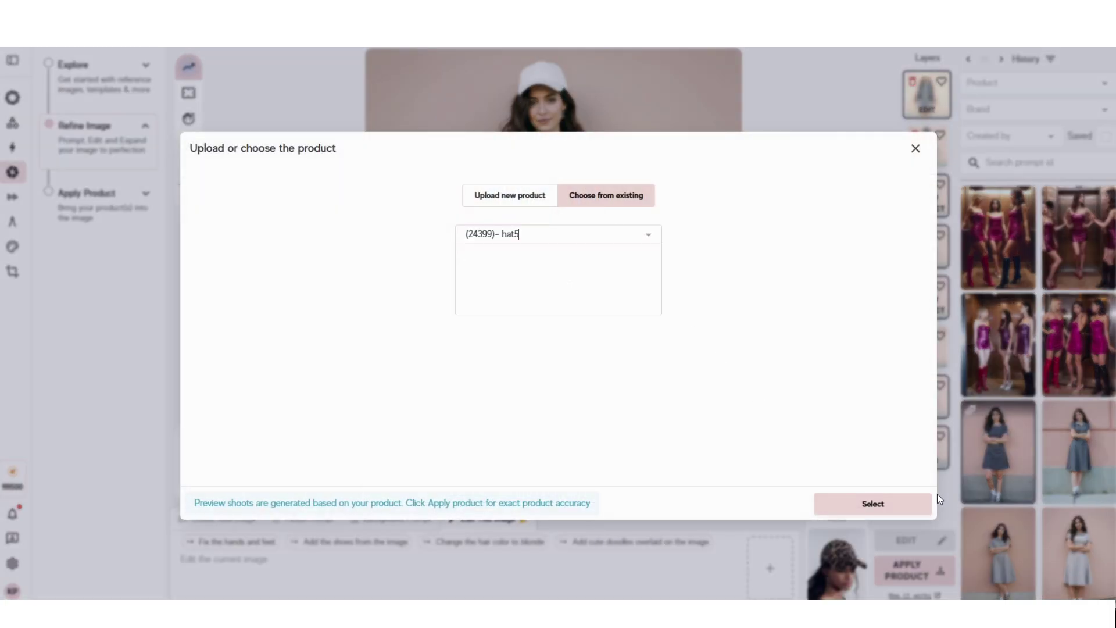
pyautogui.click(881, 506)
pyautogui.click(907, 570)
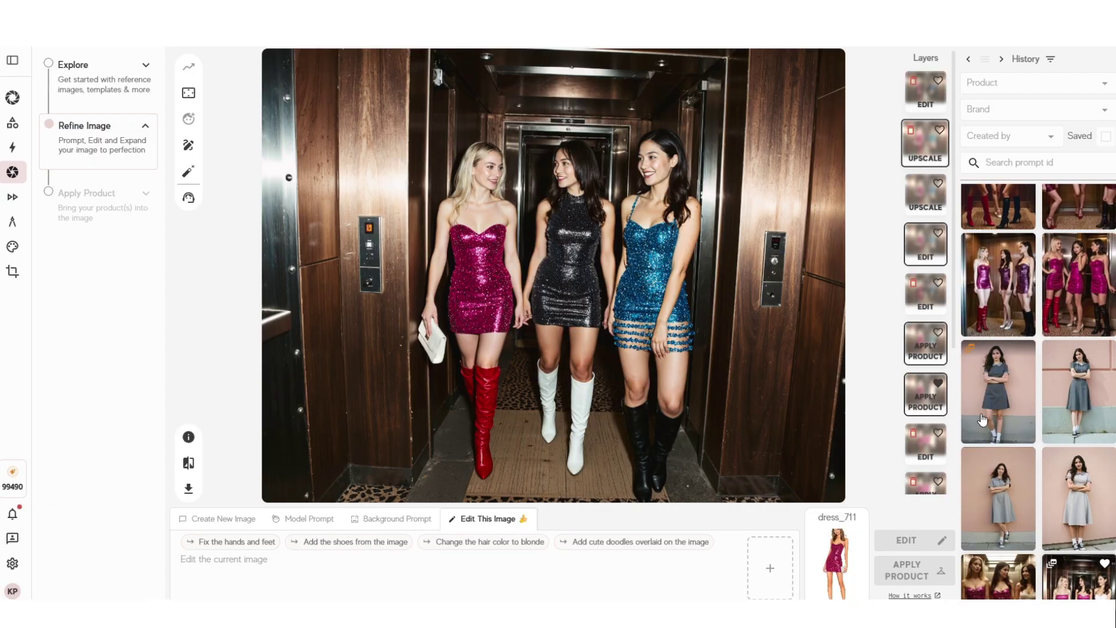
# Reopen the elevator group shot and review its edit and upscale versions, finishing on the "make the models pose editorially" version
pyautogui.click(941, 138)
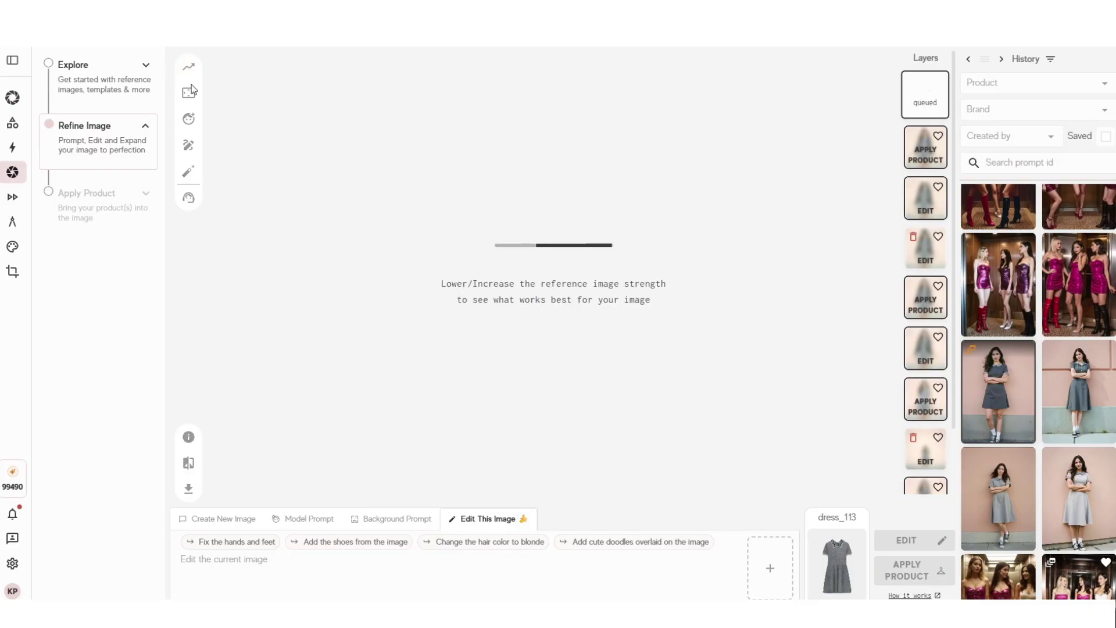
pyautogui.scroll(-3, 1077, 433)
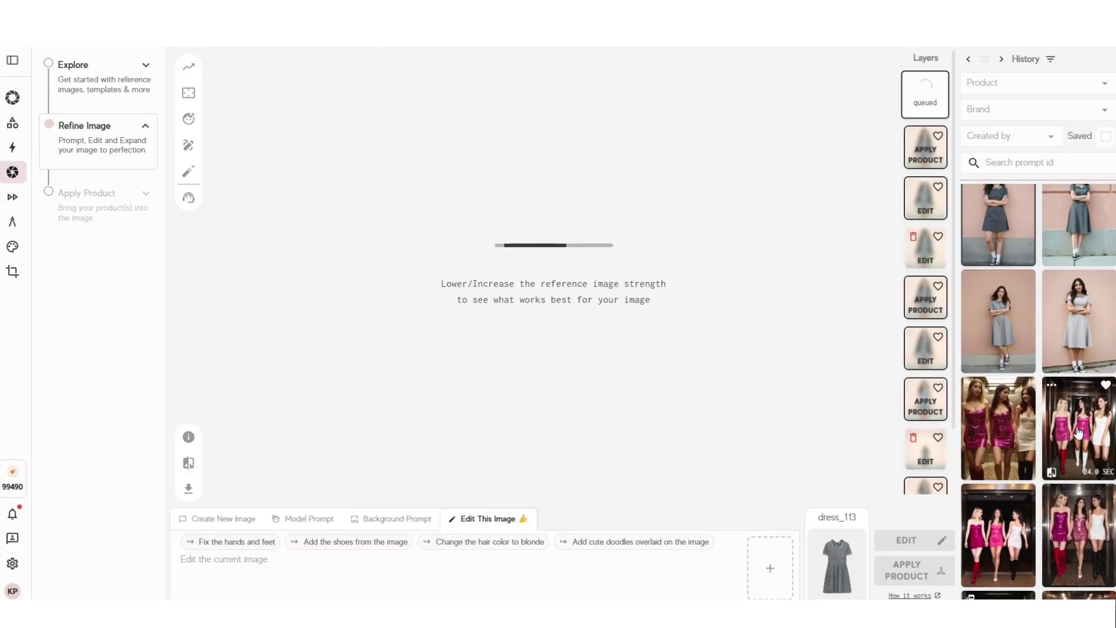
pyautogui.click(928, 378)
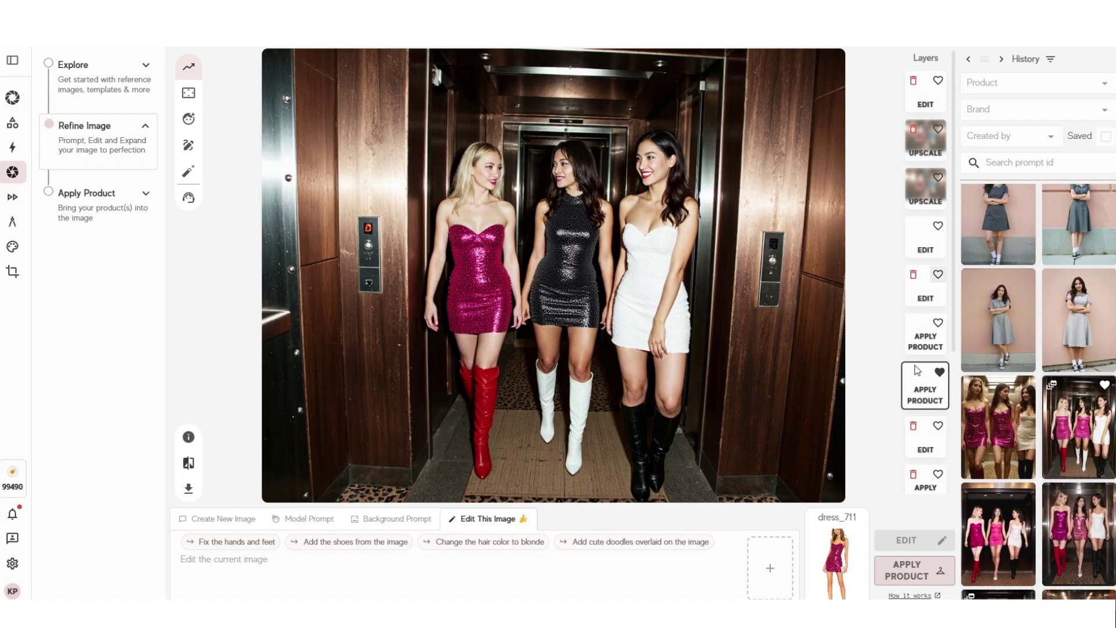
pyautogui.click(918, 143)
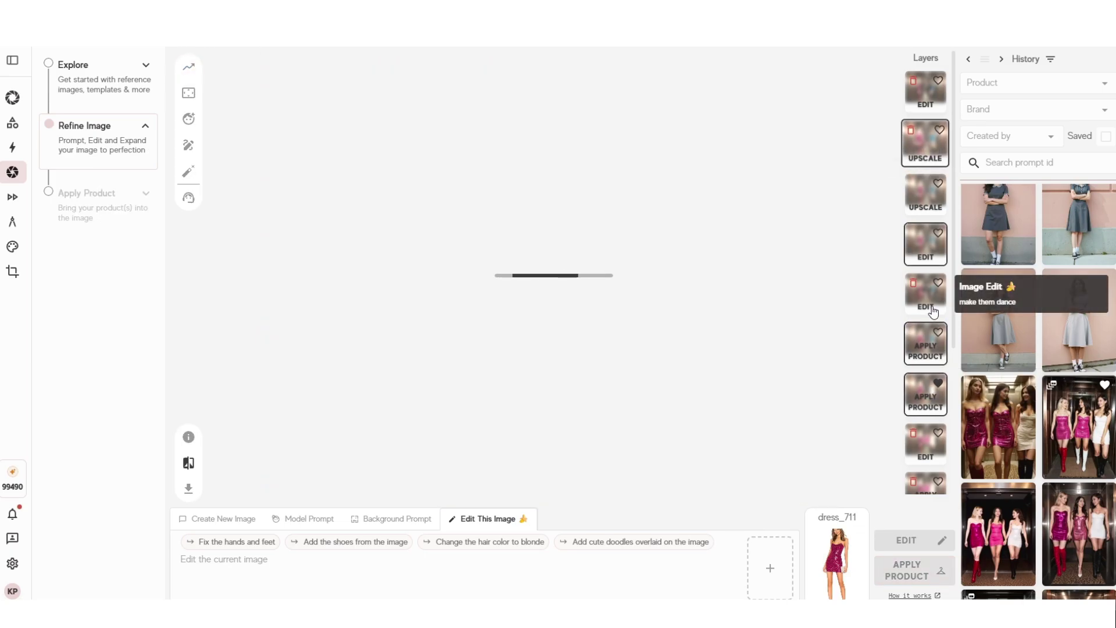
pyautogui.click(926, 246)
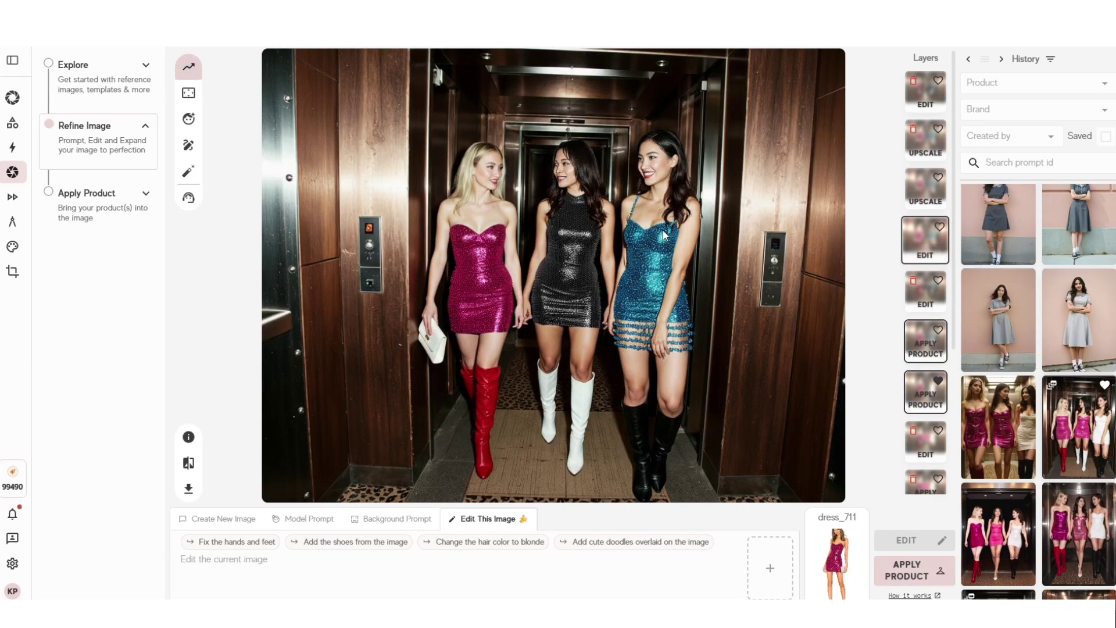
pyautogui.click(925, 139)
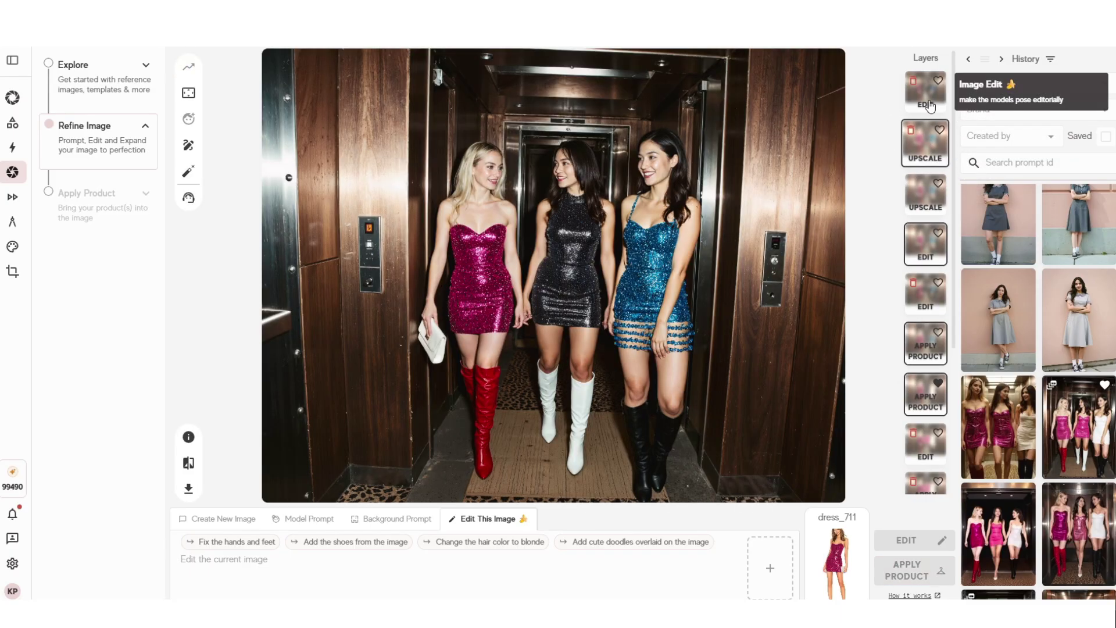
pyautogui.click(930, 106)
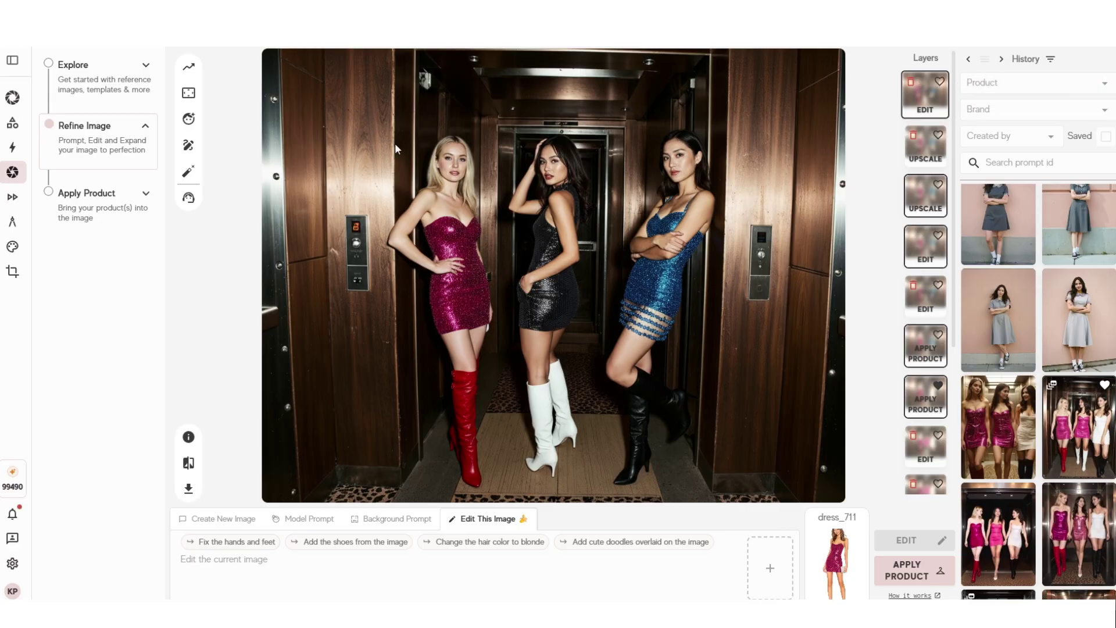
# Edit the editorial-pose elevator image with the prompt "make the image cinematic, desaturated colors, bright highlights" and open the result
pyautogui.click(319, 558)
pyautogui.write('color ')
pyautogui.write('gra')
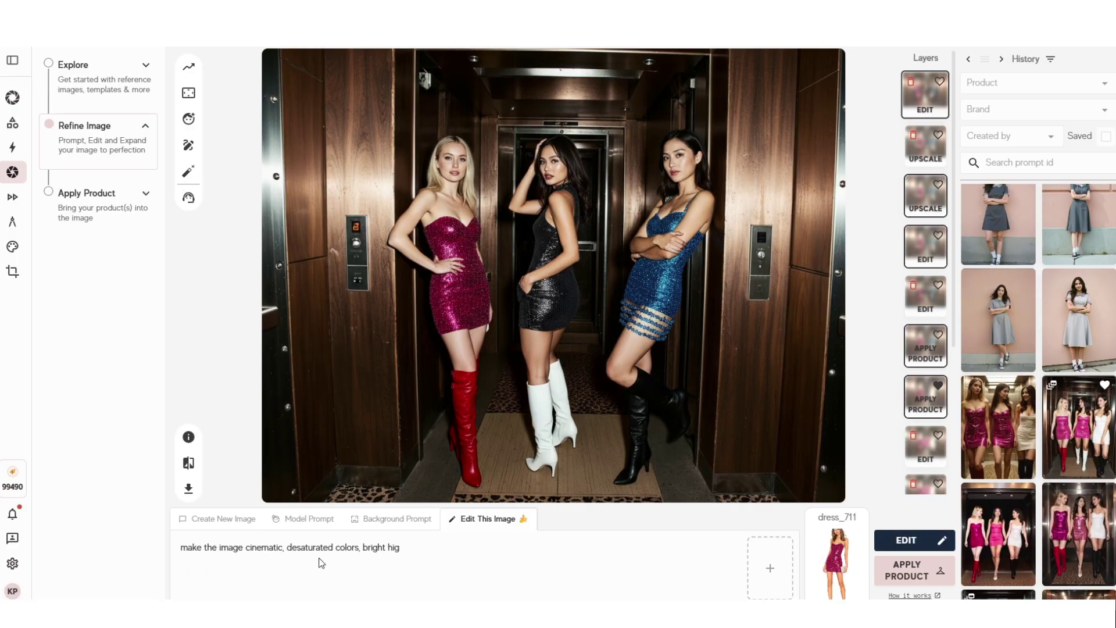
pyautogui.write('hlights')
pyautogui.click(914, 541)
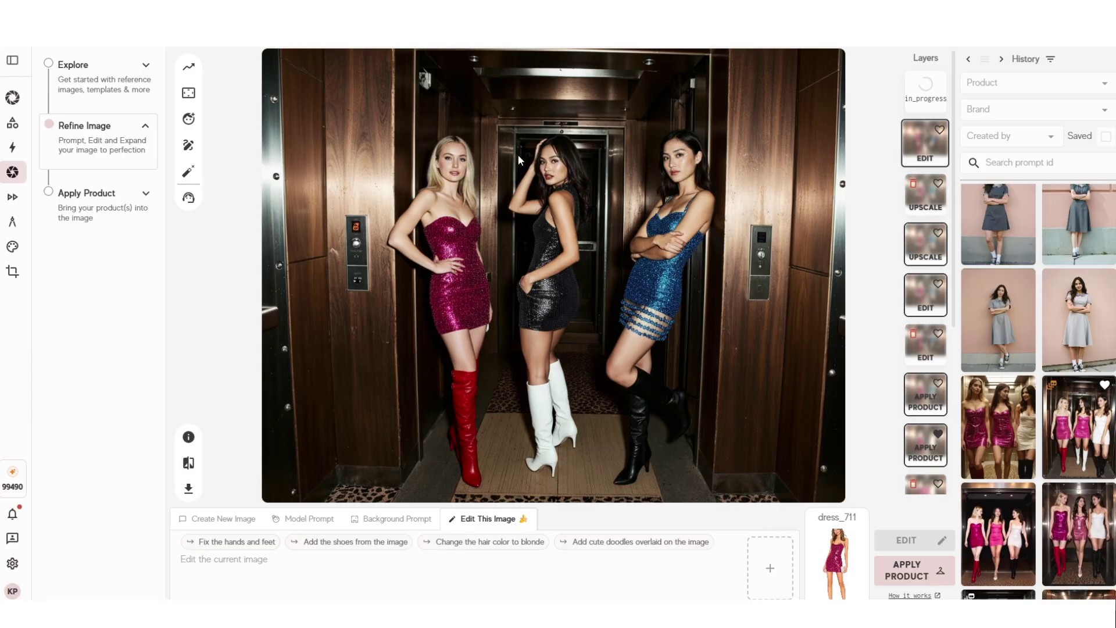
pyautogui.click(924, 92)
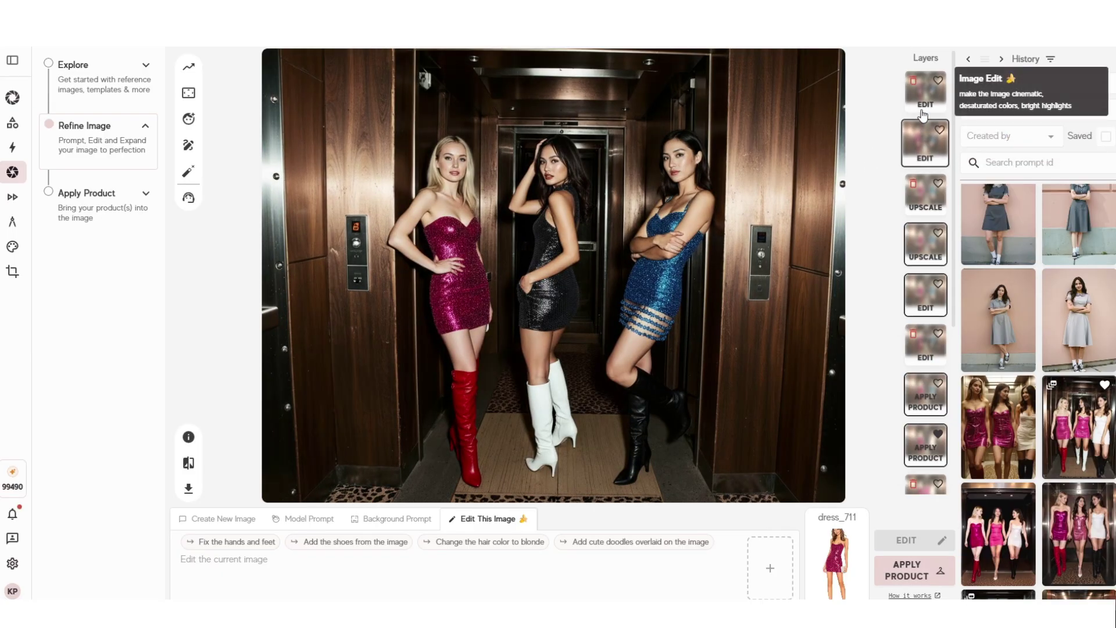
pyautogui.click(923, 110)
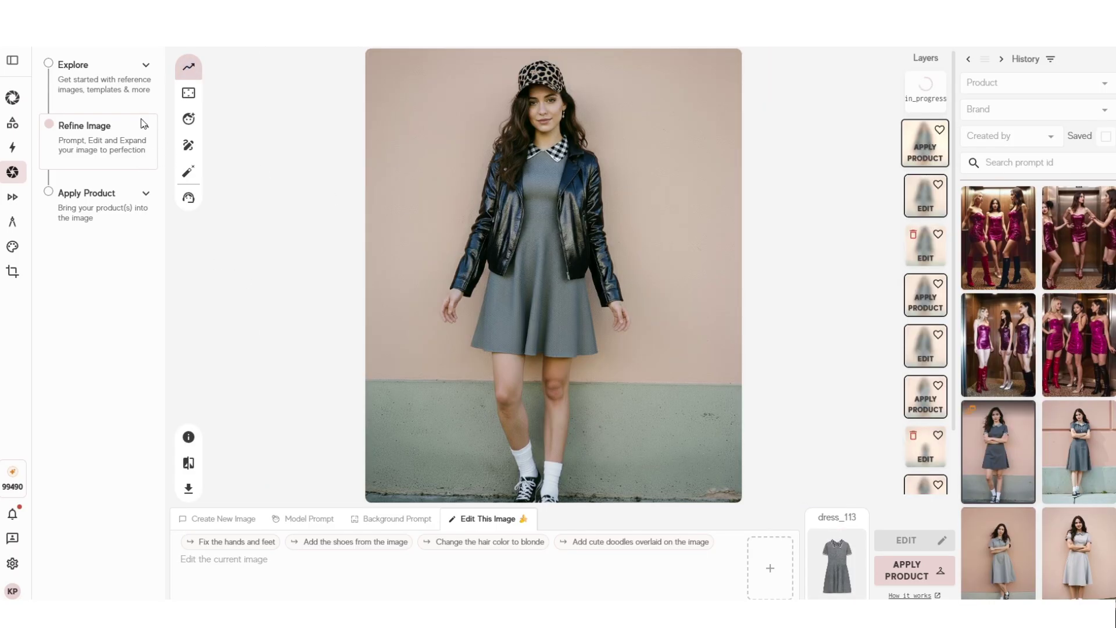
# Set up the flared skirt drawing for sketch-to-realistic conversion and add the multicolour zigzag fabric swatch as its material image
pyautogui.moveTo(30, 159)
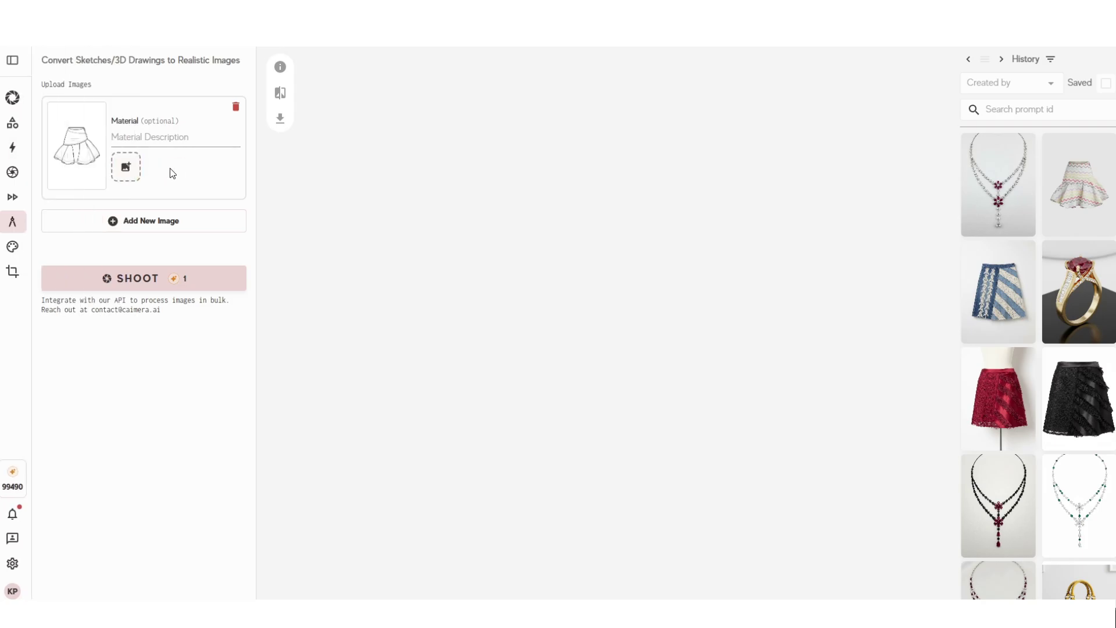
pyautogui.click(139, 136)
pyautogui.click(125, 170)
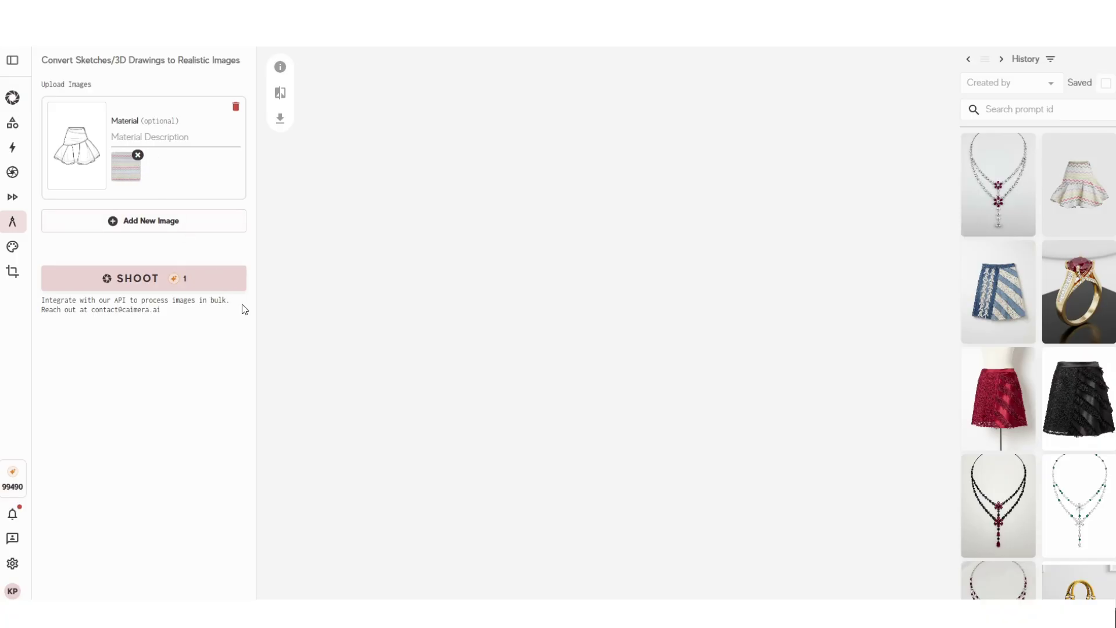
# Examine the skirt sketch and its zigzag fabric swatch up close
pyautogui.hotkey('ctrl', '+')
pyautogui.hotkey('ctrl', '+')
pyautogui.hotkey('ctrl', '+')
pyautogui.hotkey('ctrl', '+')
pyautogui.hotkey('ctrl', '+')
pyautogui.hotkey('ctrl', '+')
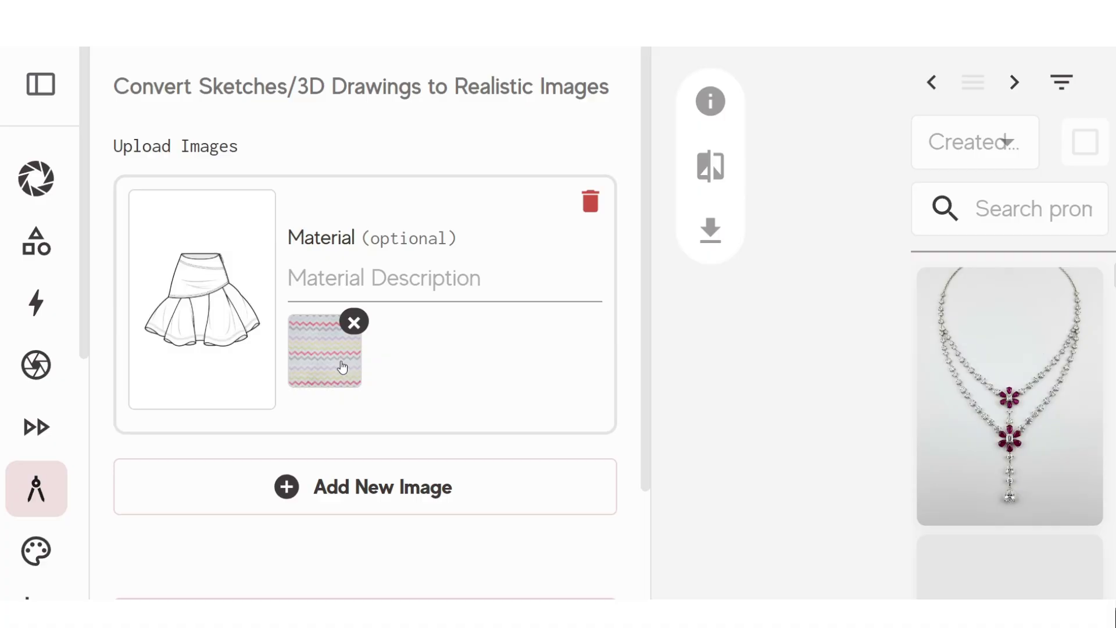
pyautogui.hotkey('ctrl', '0')
pyautogui.hotkey('ctrl', '-')
pyautogui.hotkey('ctrl', '-')
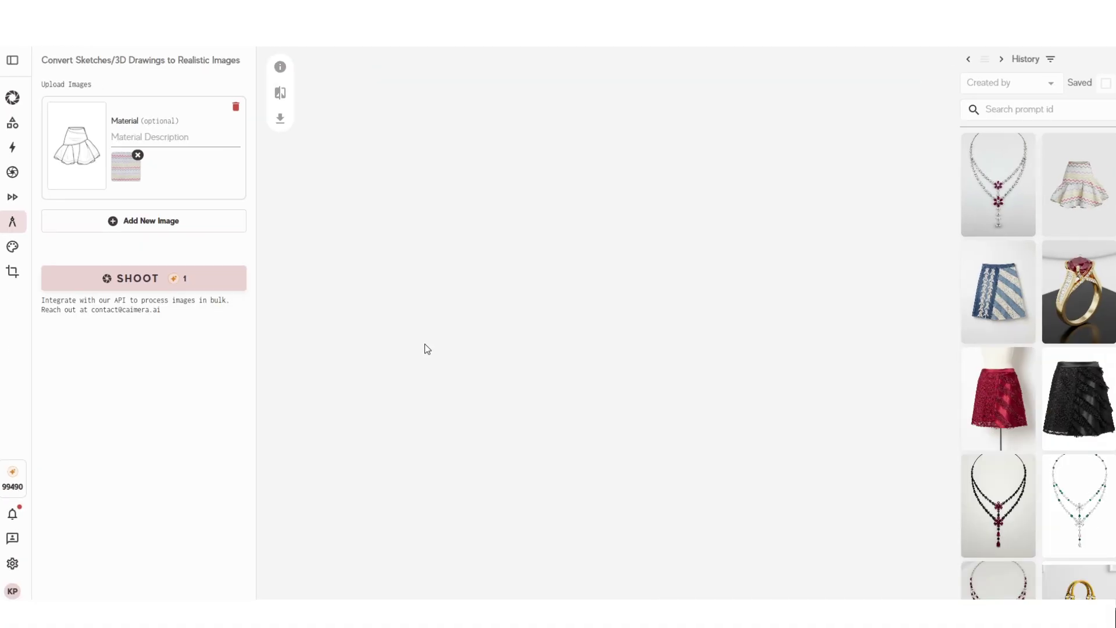
# Describe the flared skirt's material as cotton and generate its realistic image using the zigzag fabric swatch
pyautogui.click(161, 137)
pyautogui.write('coton')
pyautogui.doubleClick(155, 138)
pyautogui.write('cot')
pyautogui.press('BackSpace')
pyautogui.hotkey('ctrl', '-')
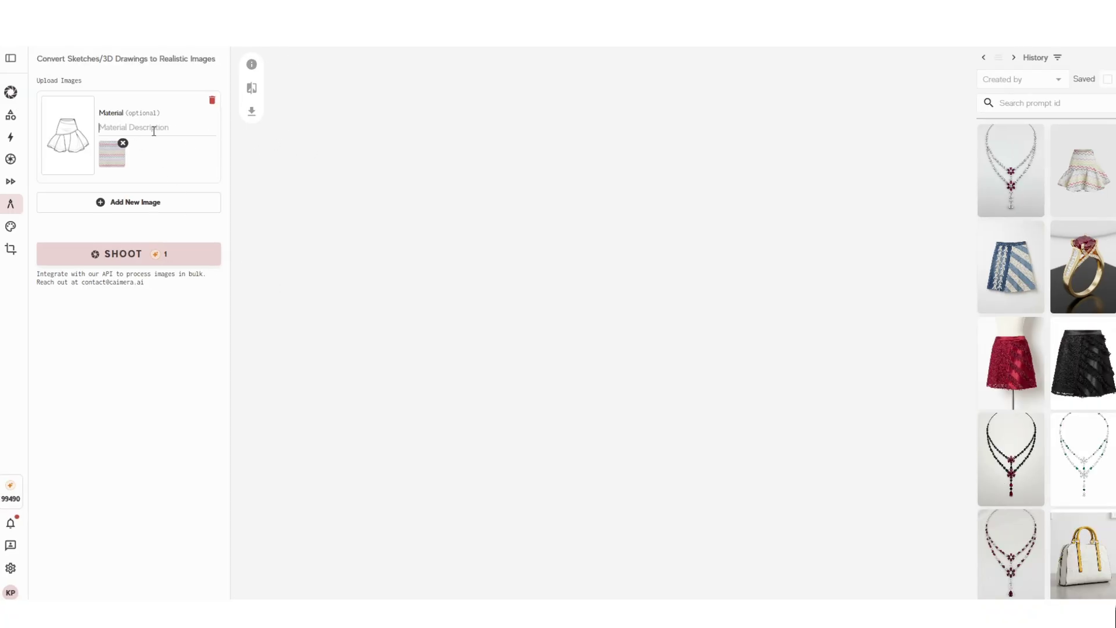
pyautogui.write('c')
pyautogui.press('BackSpace')
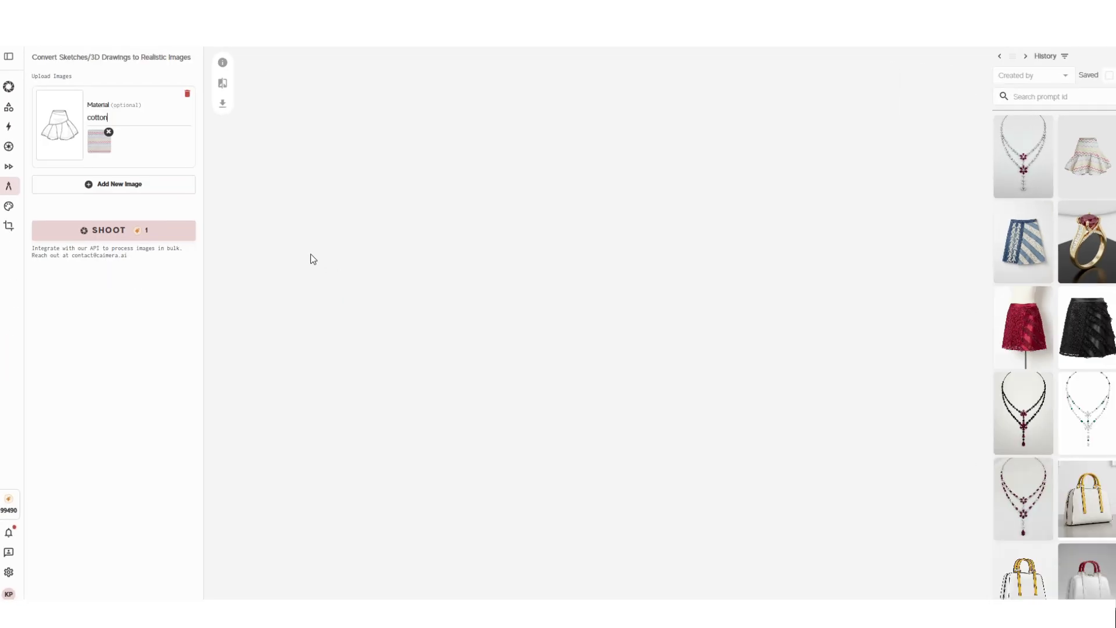
pyautogui.click(111, 225)
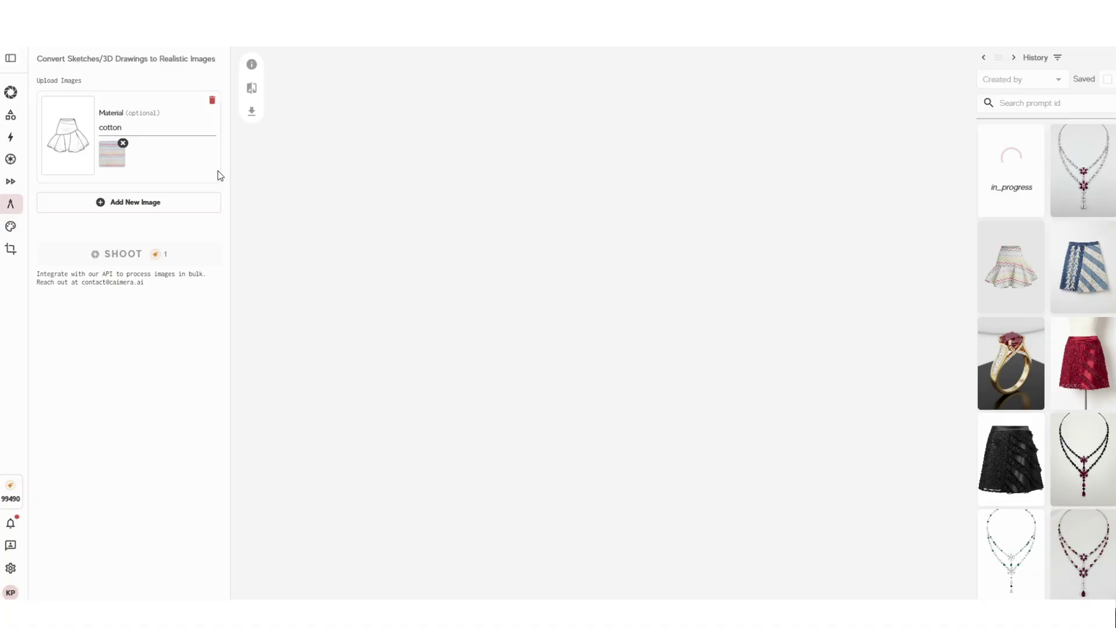
pyautogui.click(123, 143)
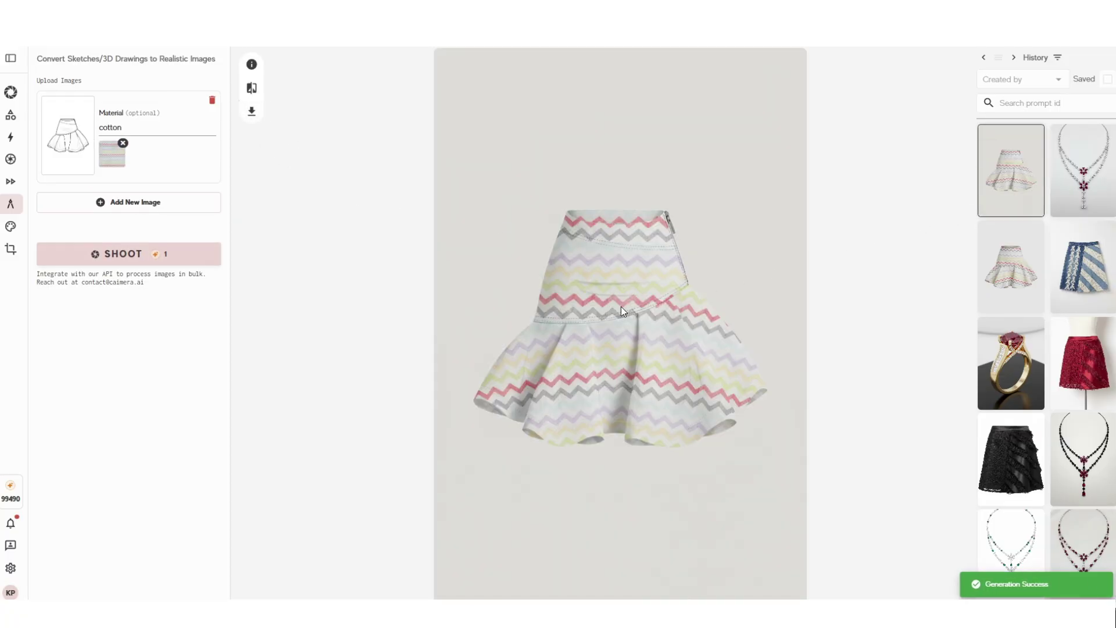
# Replace the zigzag swatch with a plain yellow one, set the skirt's material to satin, and generate another realistic image
pyautogui.scroll(7, 187, 257)
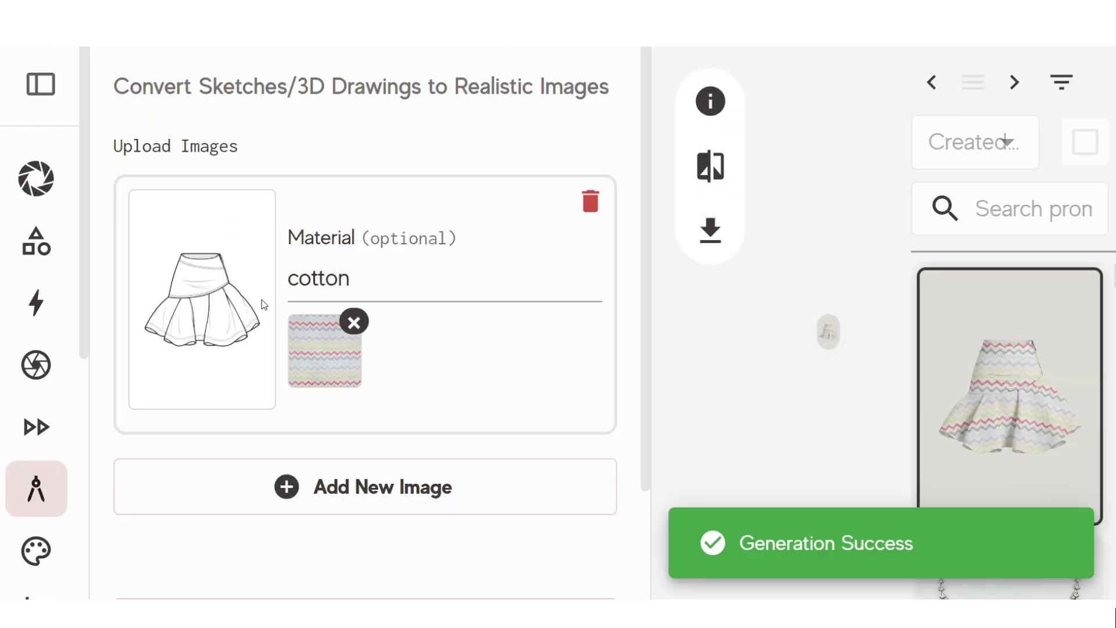
pyautogui.scroll(-7, 326, 362)
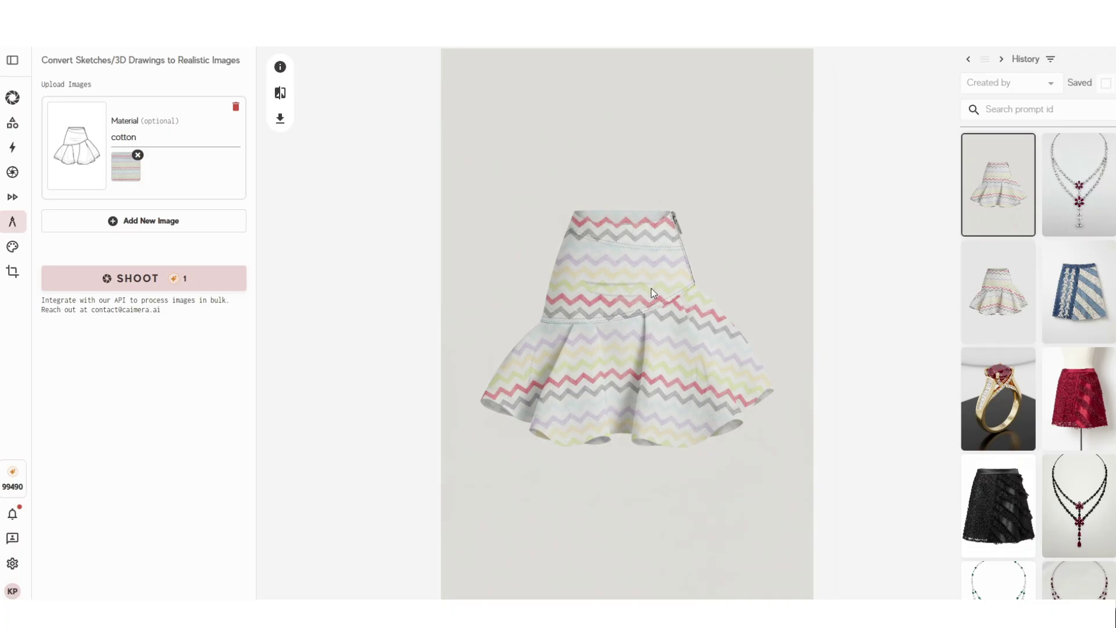
pyautogui.scroll(-1, 642, 288)
pyautogui.scroll(1, 628, 287)
pyautogui.scroll(-1, 622, 283)
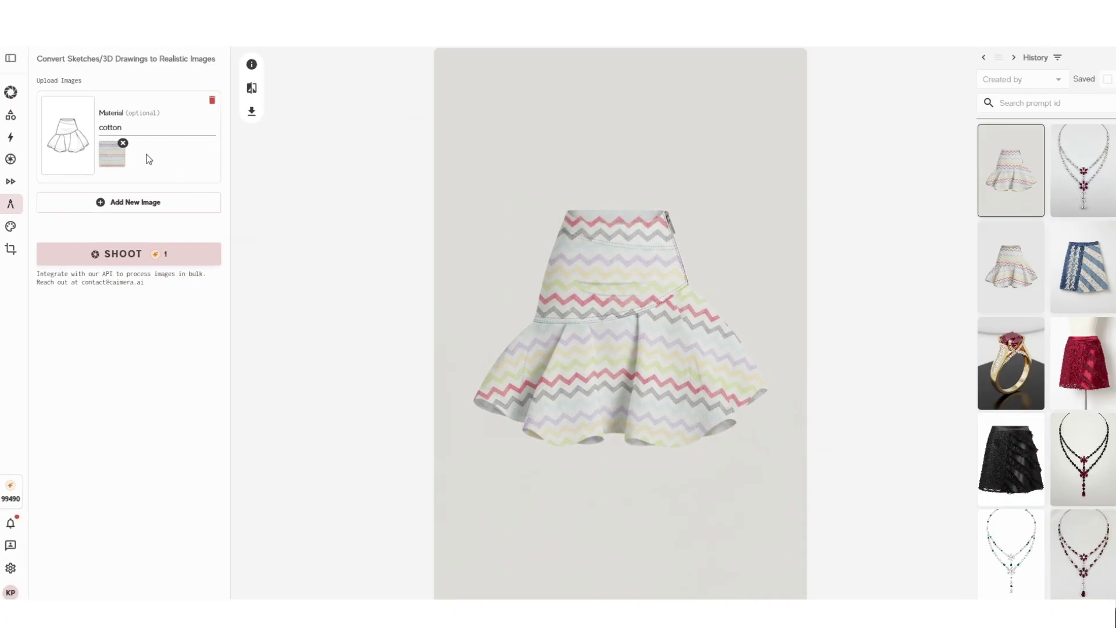
pyautogui.click(123, 144)
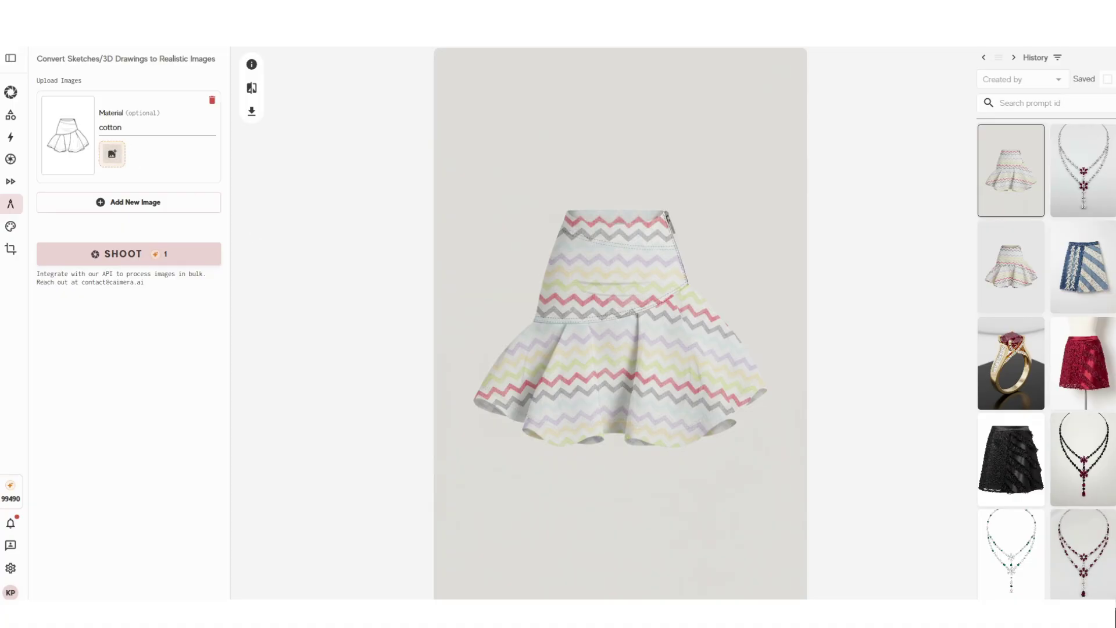
pyautogui.click(129, 127)
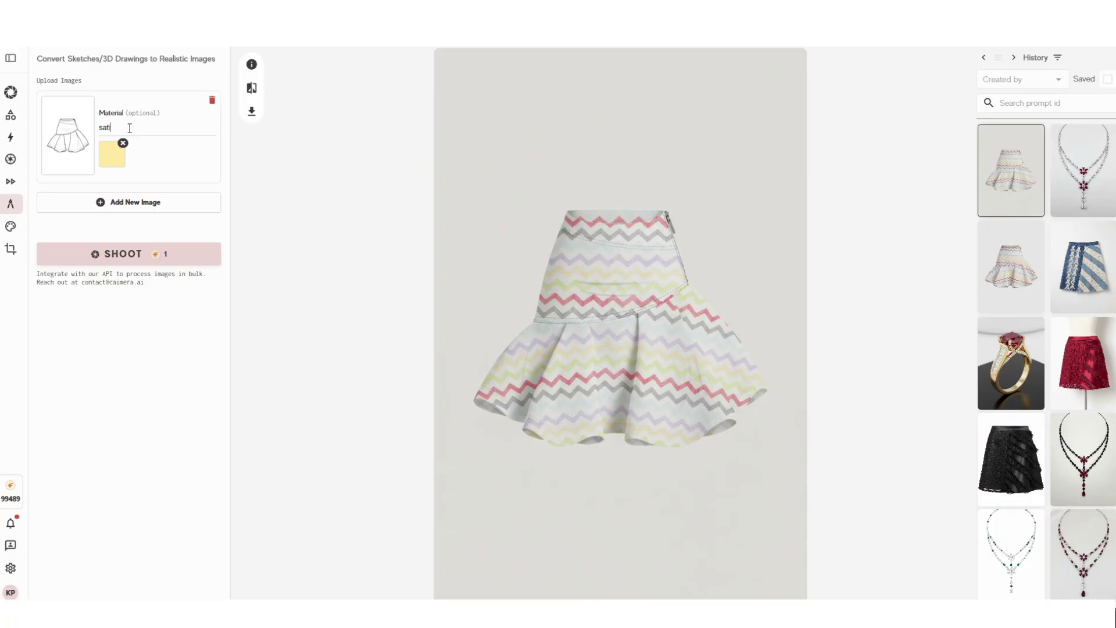
pyautogui.write('satin')
pyautogui.click(160, 254)
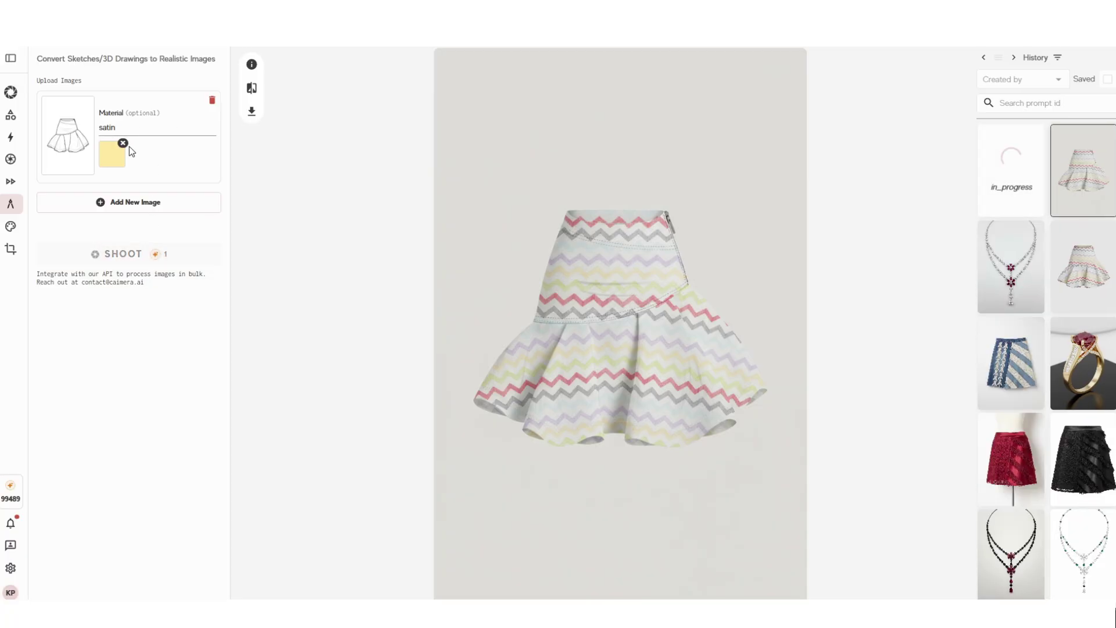
# Review an earlier zigzag skirt result, and compare the denim and lace skirt side by side with its original sketch
pyautogui.click(1087, 256)
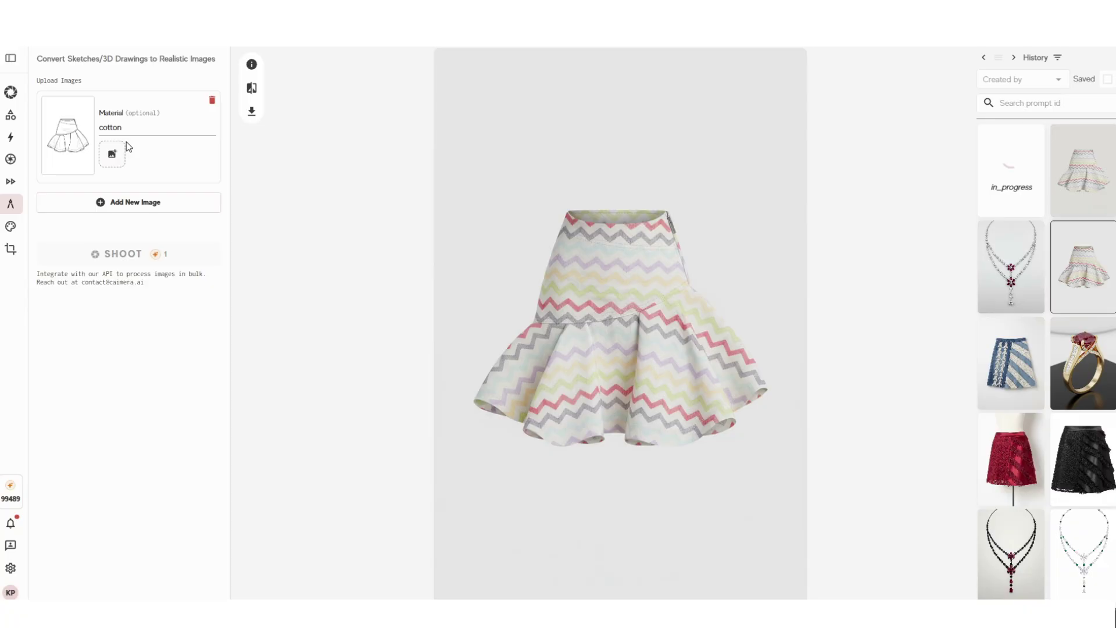
pyautogui.click(147, 127)
pyautogui.doubleClick(146, 127)
pyautogui.press('BackSpace')
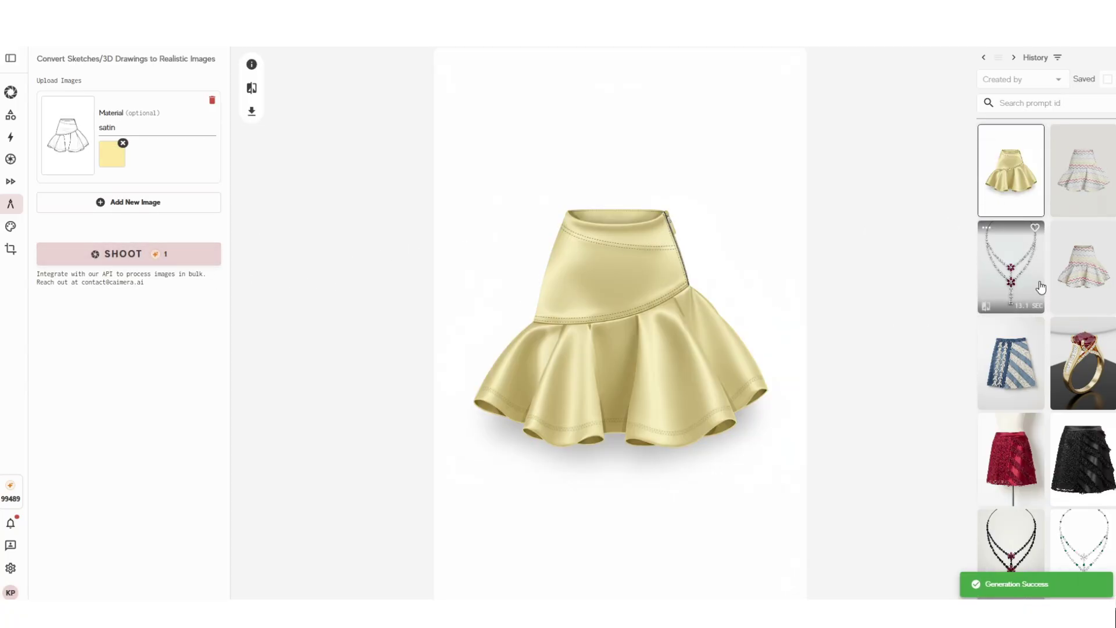
pyautogui.click(1020, 375)
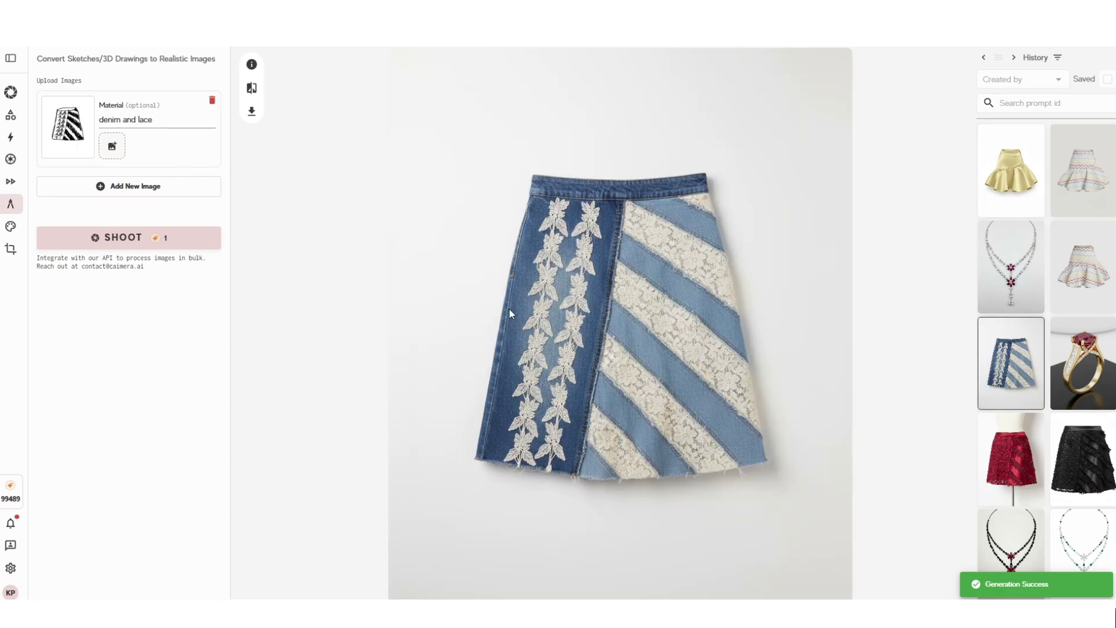
pyautogui.click(260, 96)
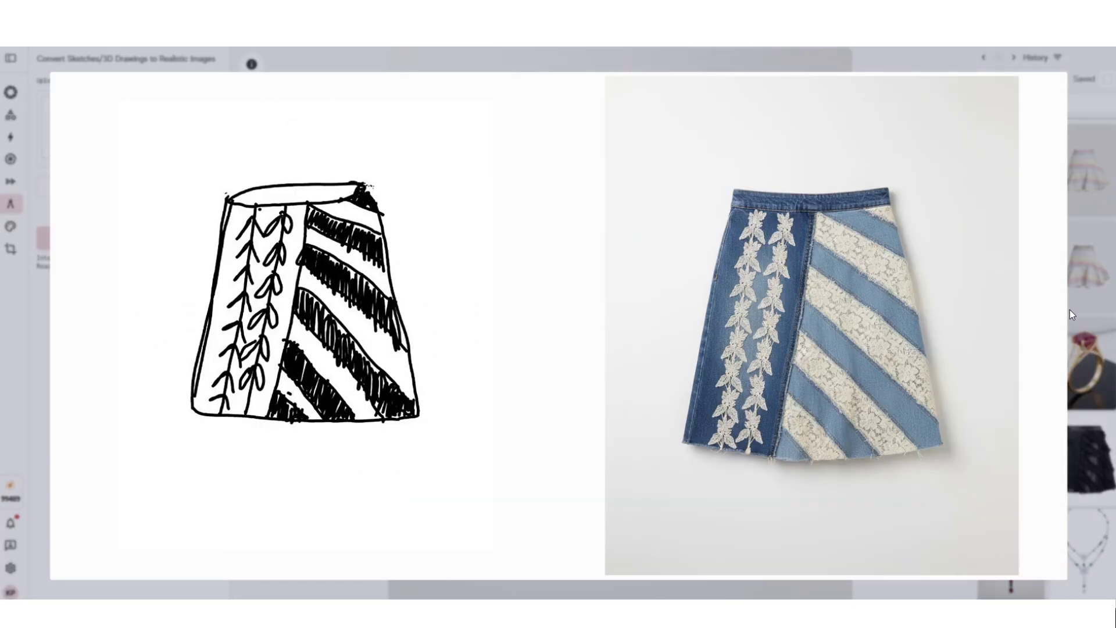
pyautogui.click(1098, 278)
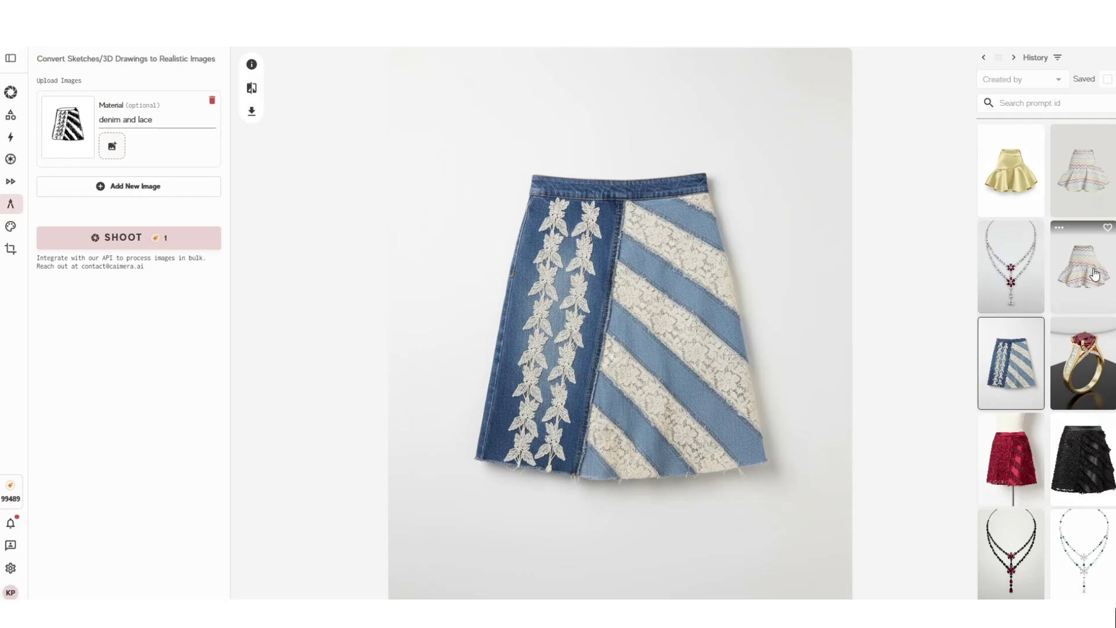
pyautogui.click(160, 121)
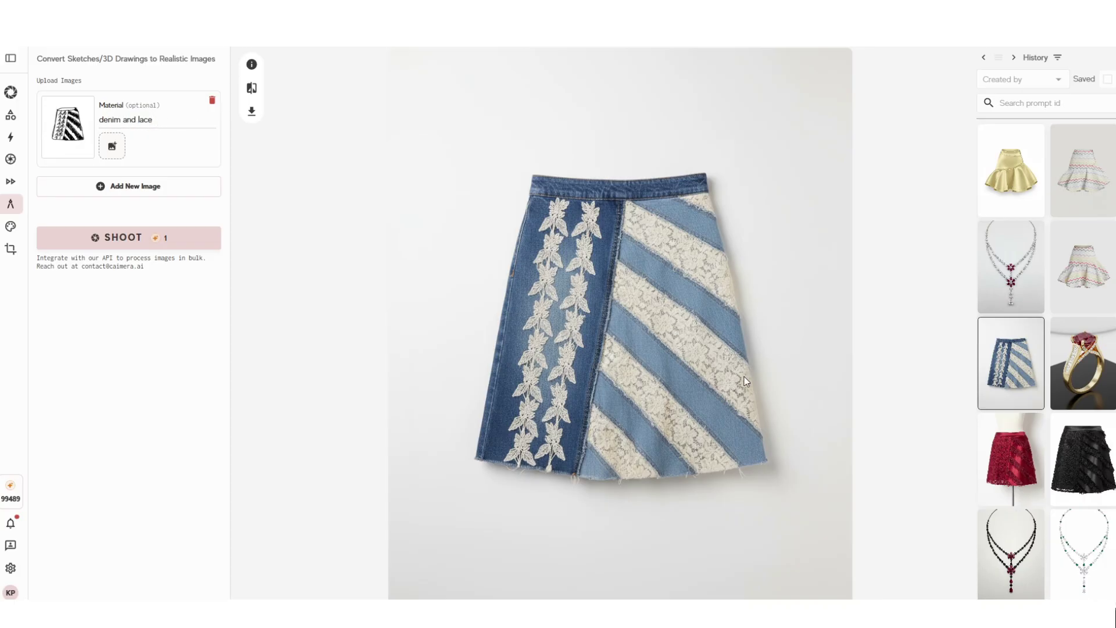
# View the yellow satin skirt and the black satin and lace skirt, and look through the older sketch-to-image results
pyautogui.click(1011, 169)
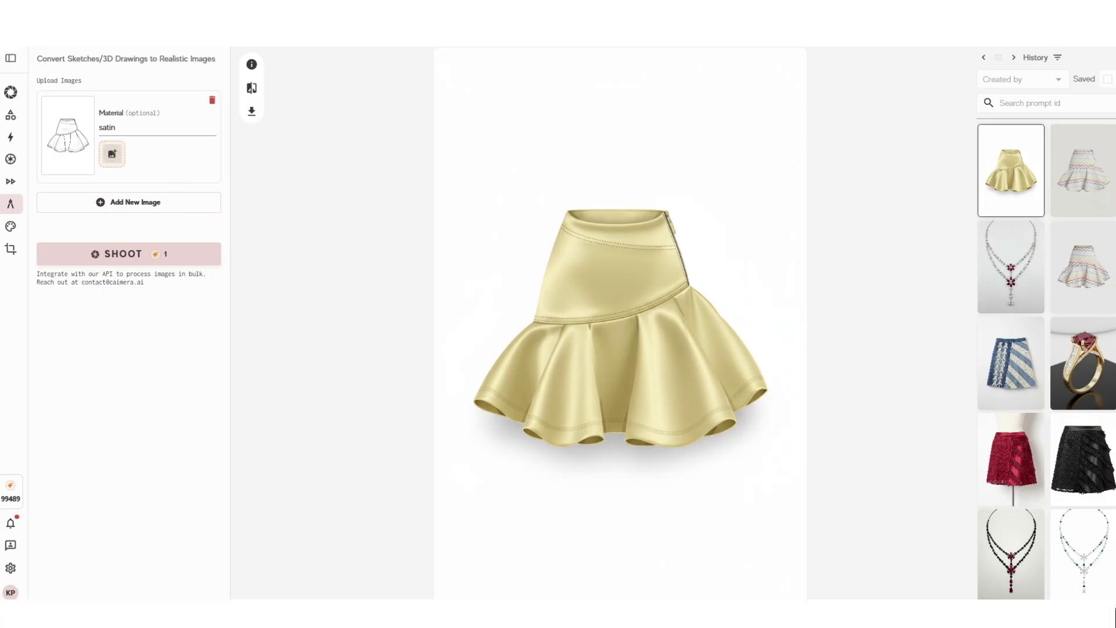
pyautogui.click(1075, 459)
pyautogui.scroll(-5, 1054, 397)
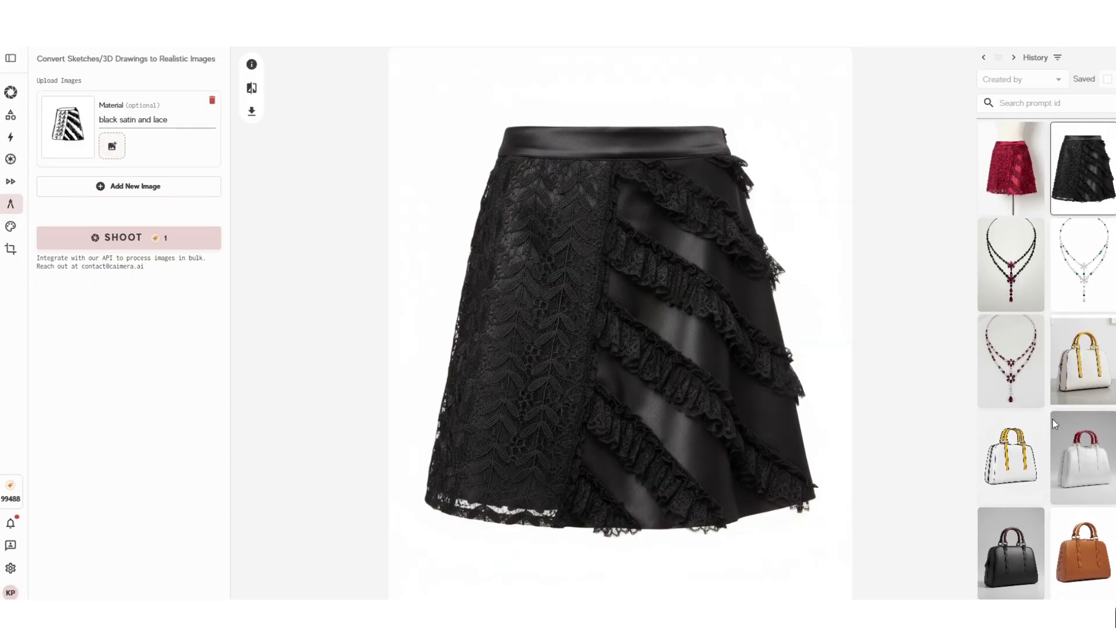
pyautogui.scroll(-10, 1053, 406)
pyautogui.scroll(-10, 1060, 369)
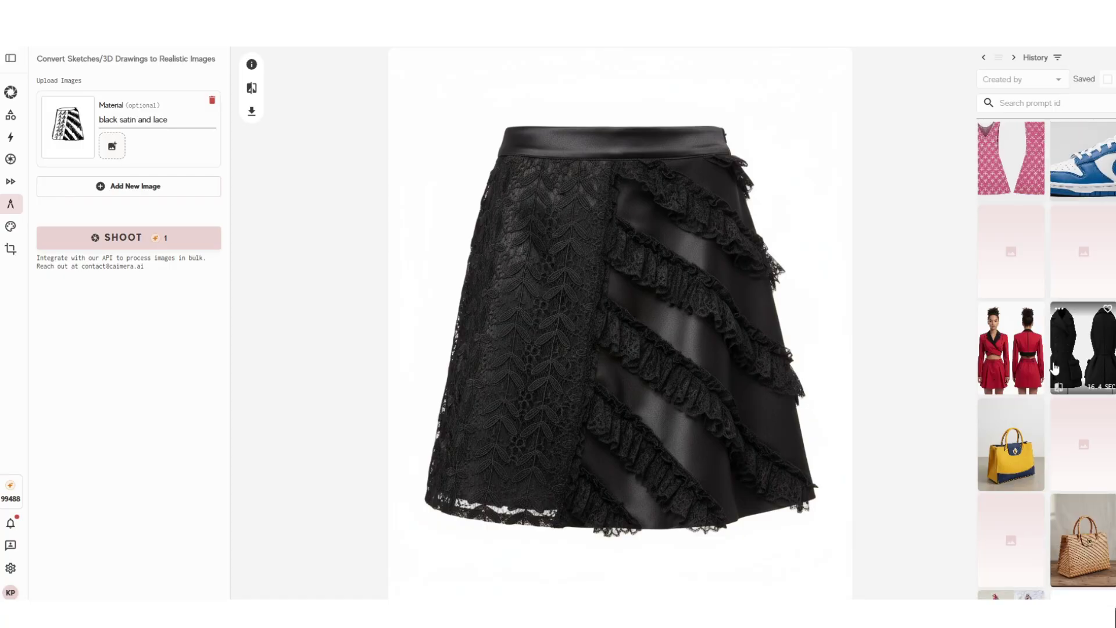
pyautogui.scroll(15, 1054, 368)
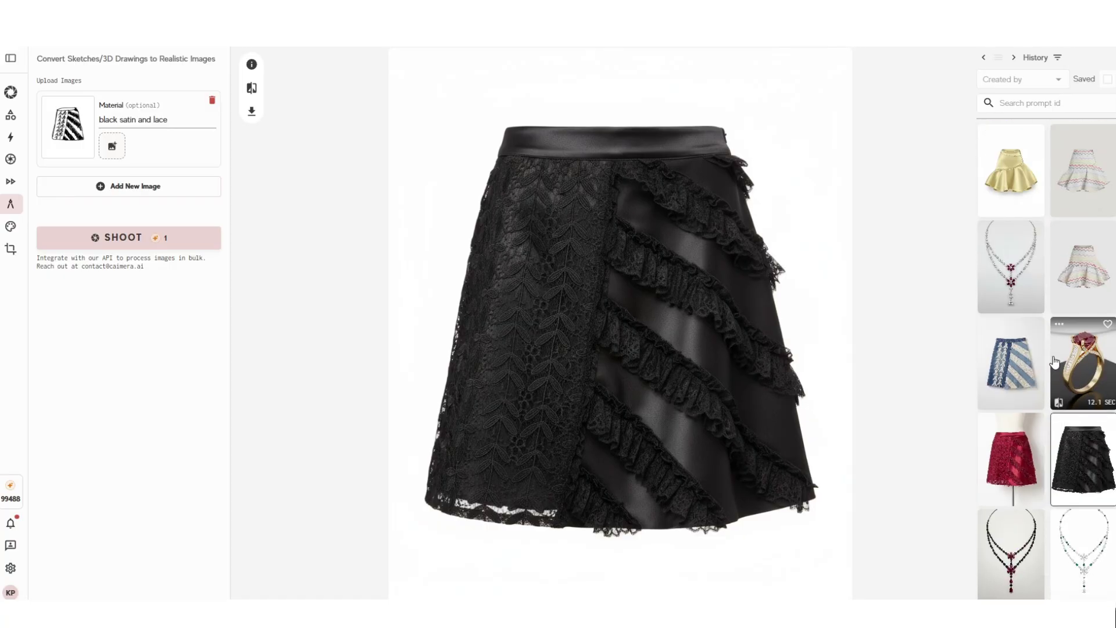
# Reopen the yellow satin skirt result and remove its yellow material swatch
pyautogui.click(1021, 375)
pyautogui.click(1011, 171)
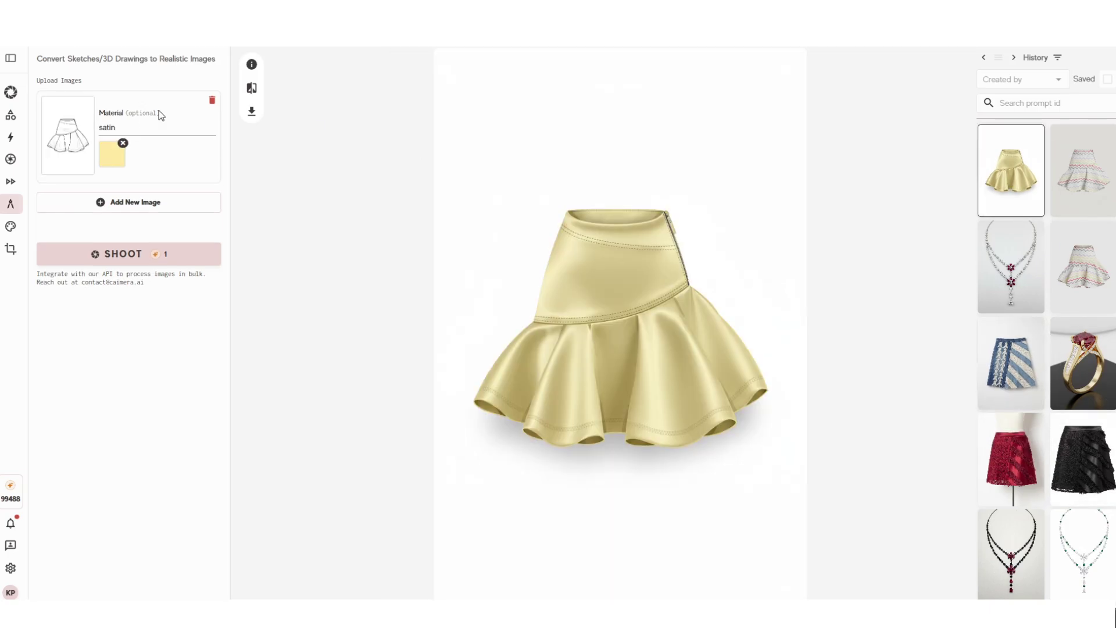
pyautogui.click(122, 143)
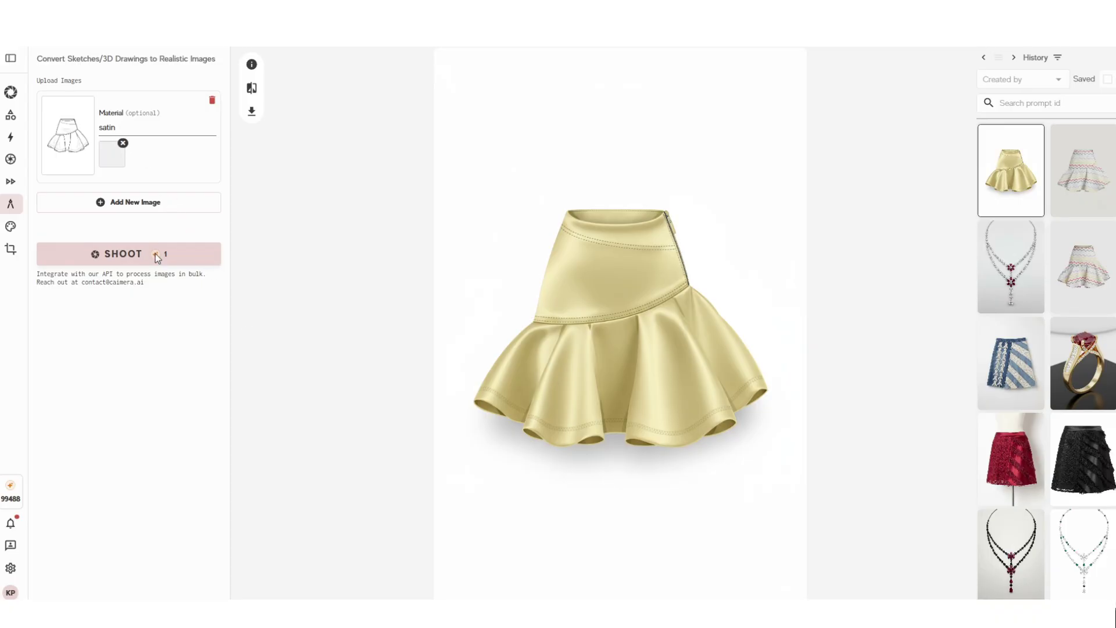
# Switch to Image to Video and compare the walking clips of the elevator group made with the Basic and Pro models
pyautogui.moveTo(55, 286)
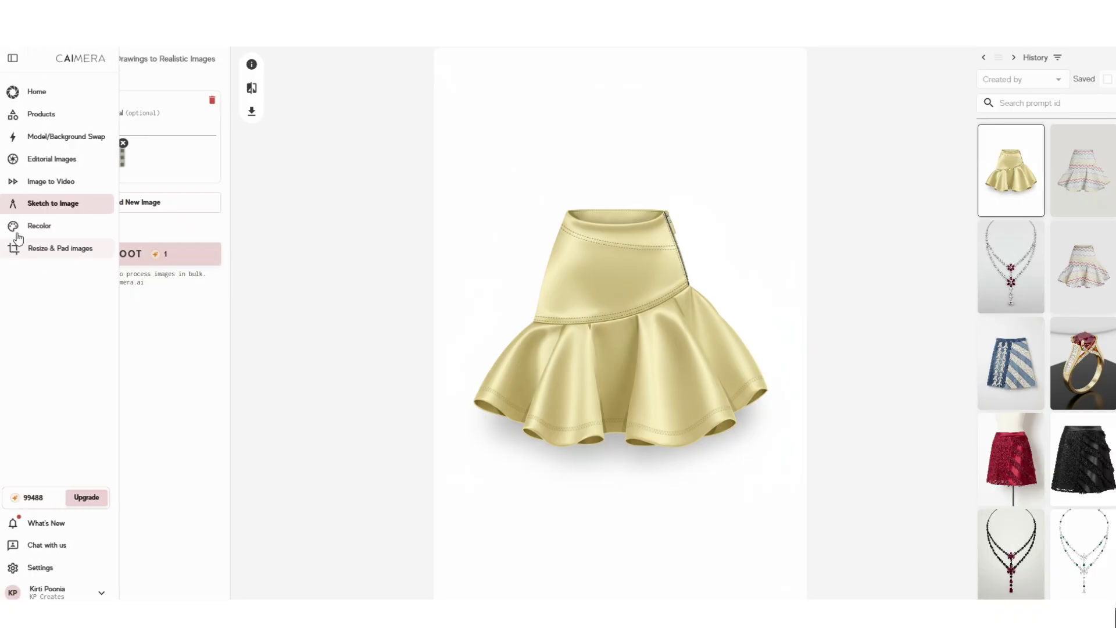
pyautogui.click(56, 181)
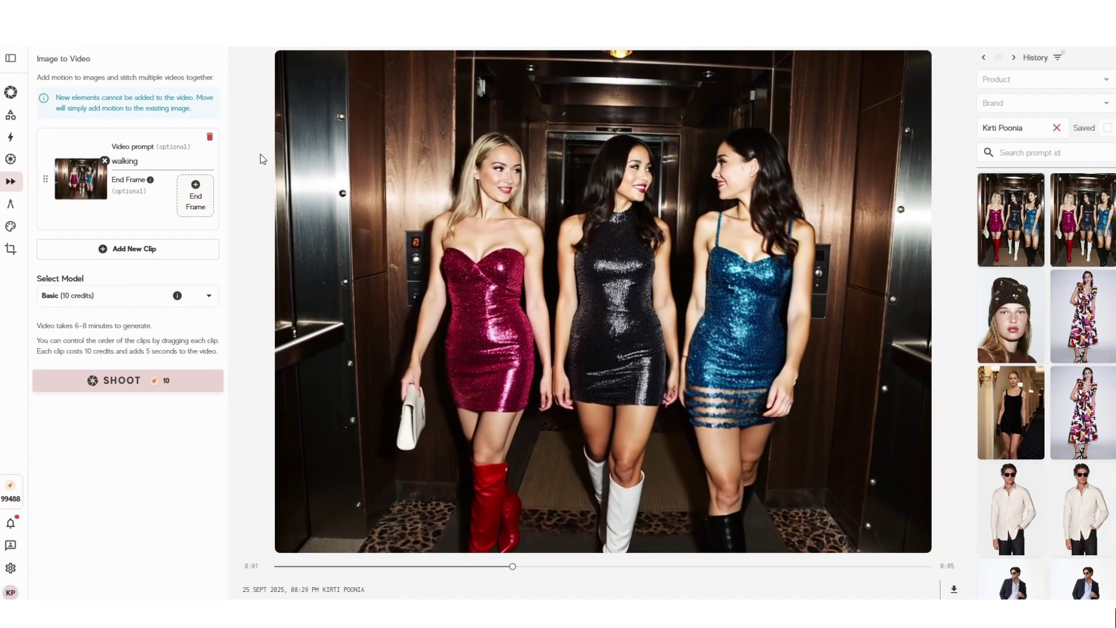
pyautogui.click(1073, 234)
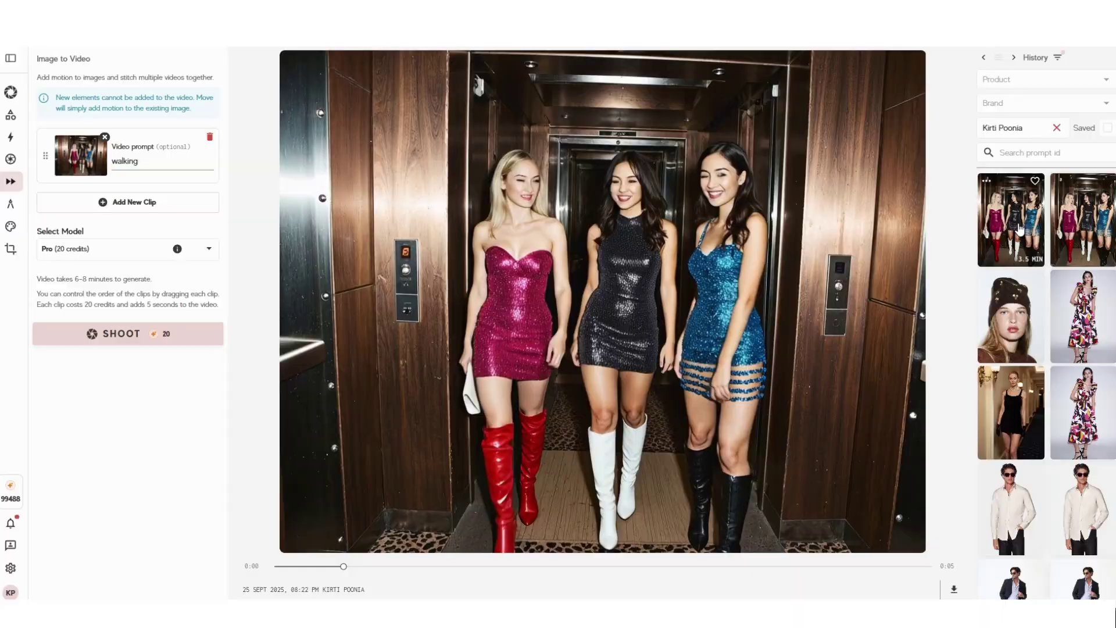
pyautogui.click(1085, 229)
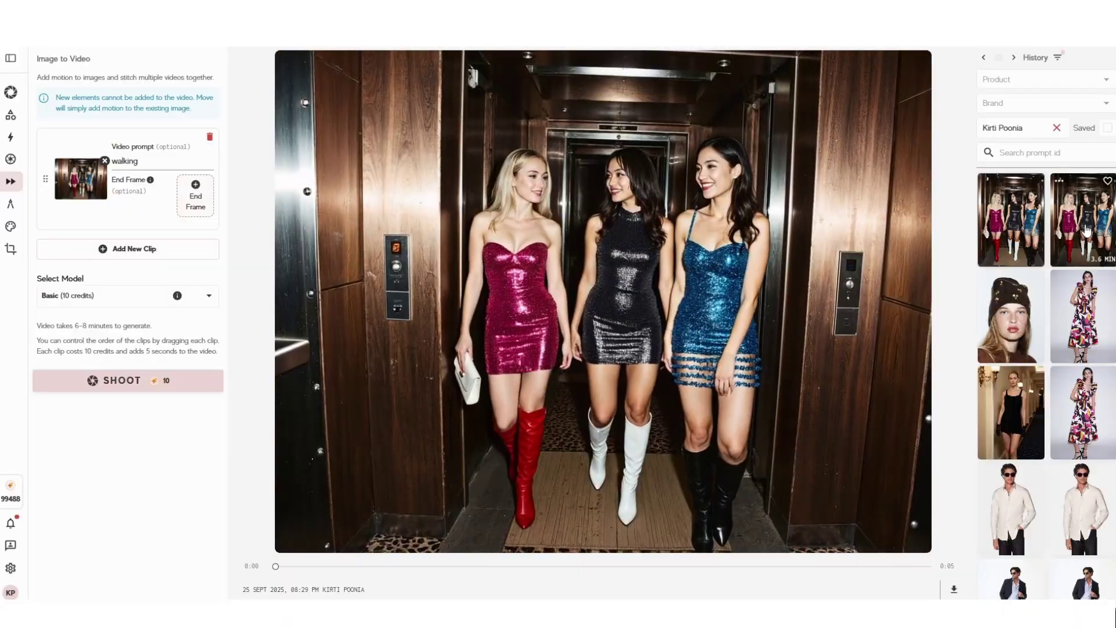
pyautogui.click(1085, 230)
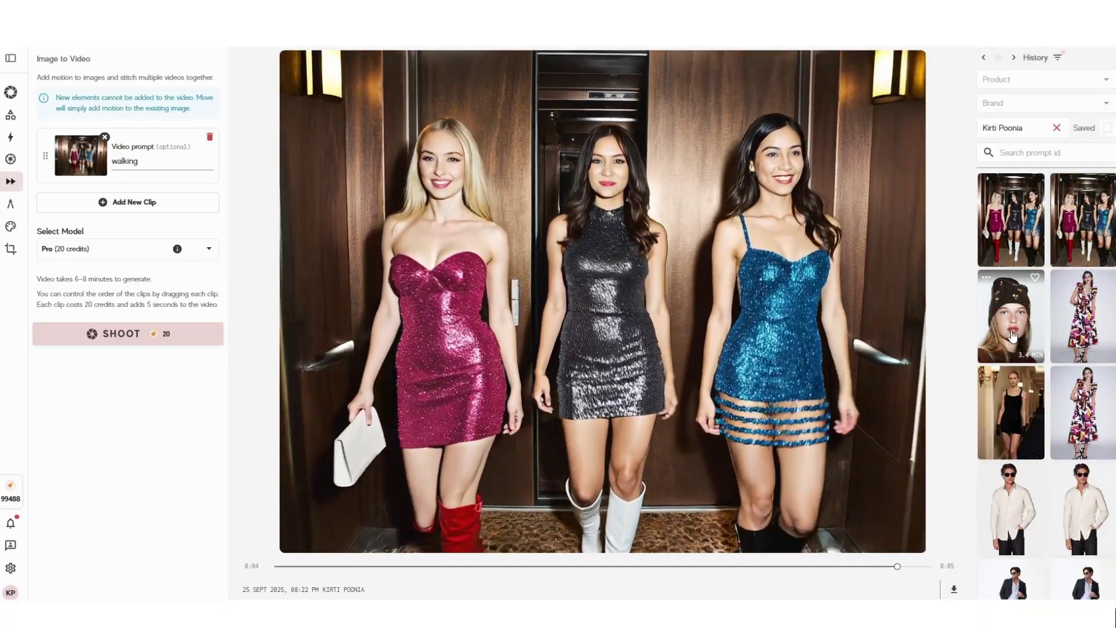
pyautogui.click(1028, 332)
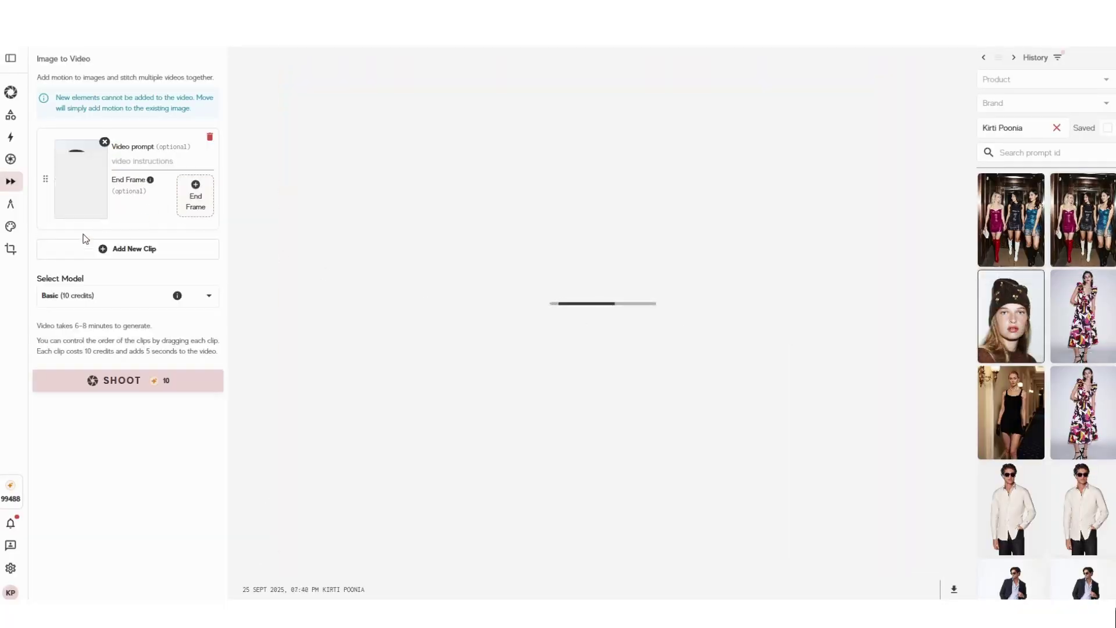
pyautogui.click(17, 226)
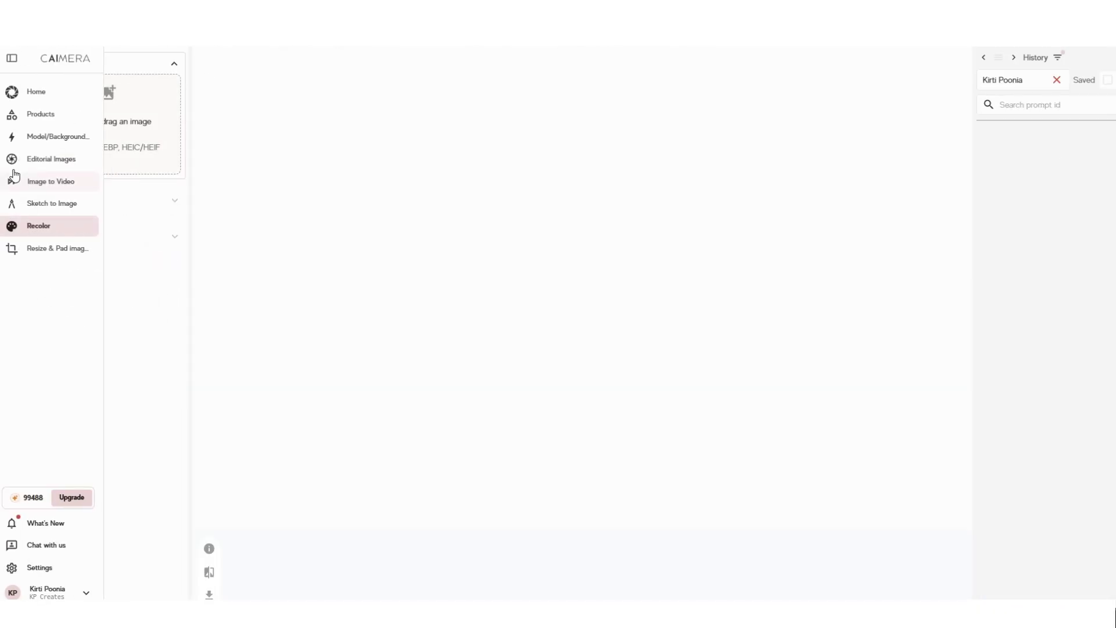
pyautogui.click(26, 180)
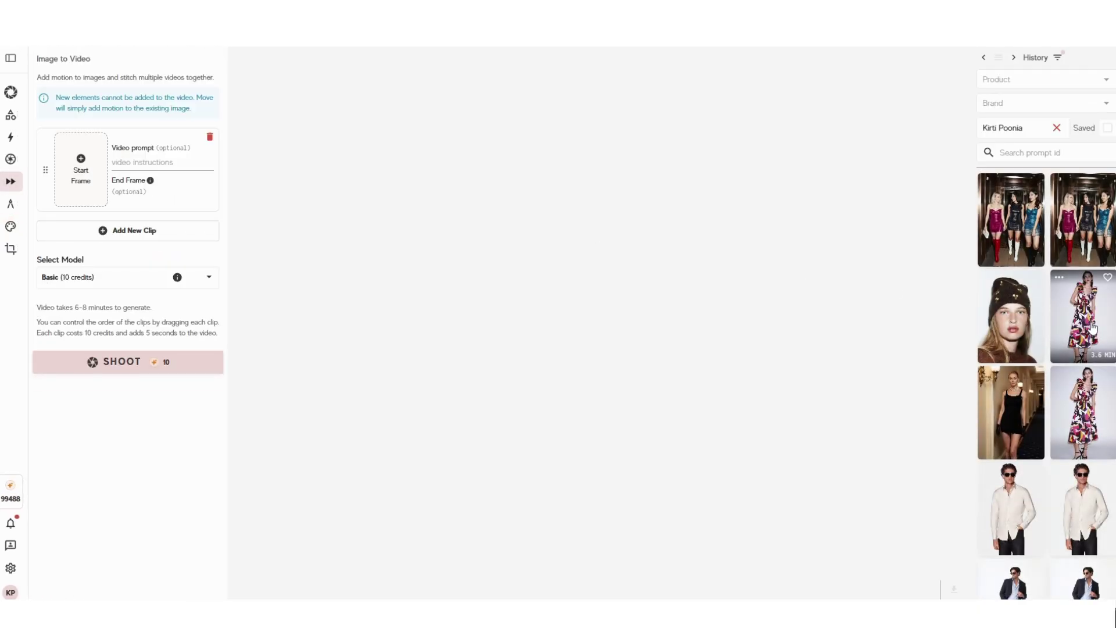
# Filter the video history to saved clips, view the "model posing" clip of the black lace top and skirt, and remove the saved filter
pyautogui.scroll(-5, 1093, 331)
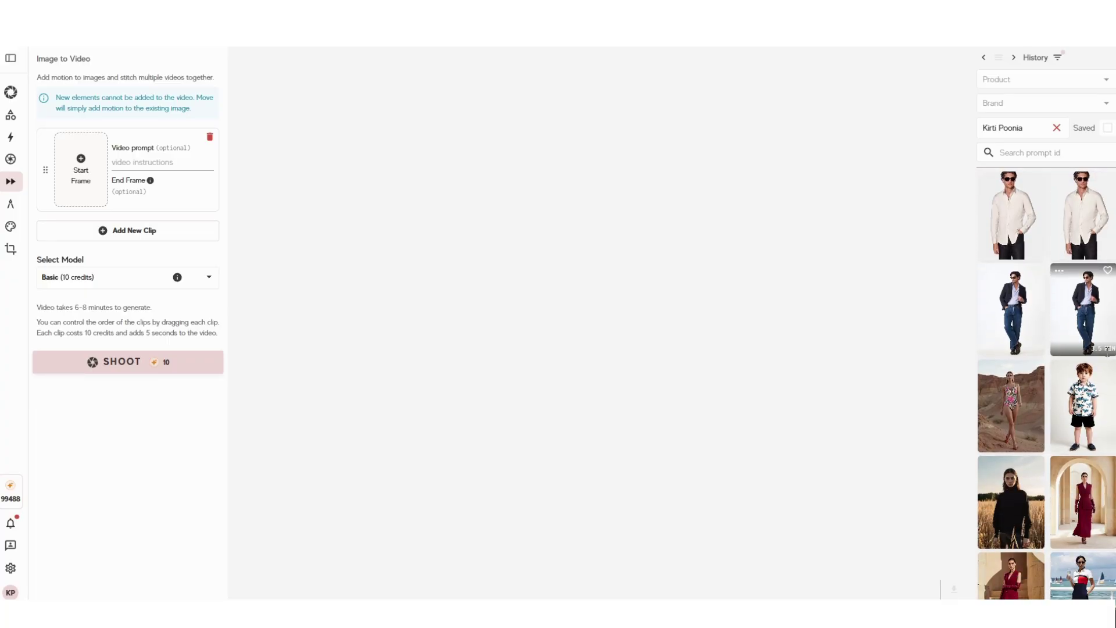
pyautogui.click(1107, 127)
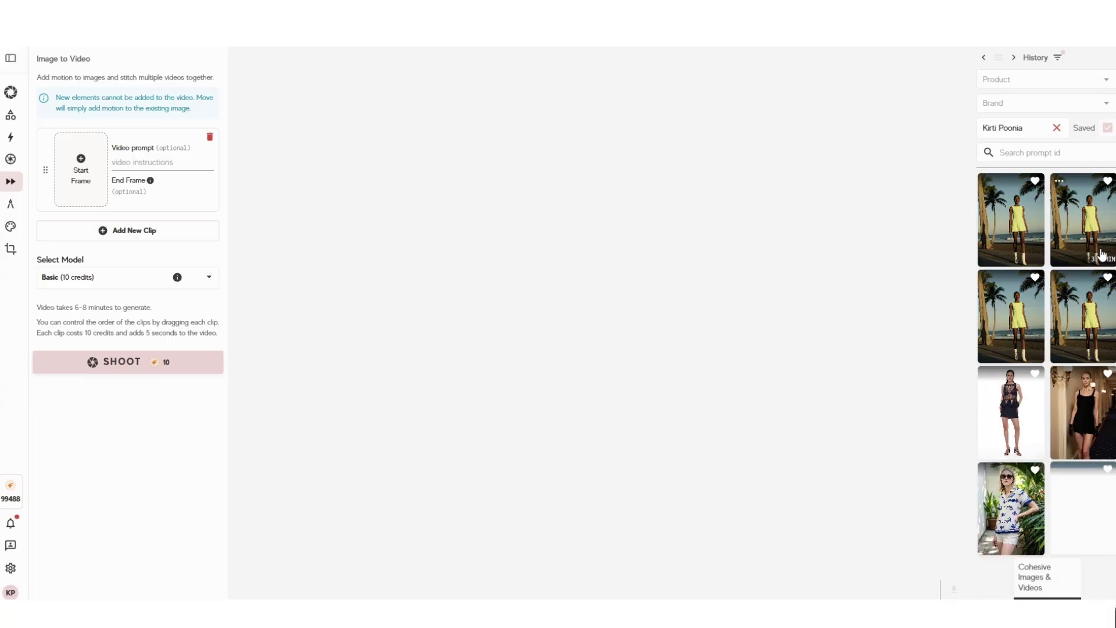
pyautogui.scroll(-1, 1057, 302)
pyautogui.click(1009, 359)
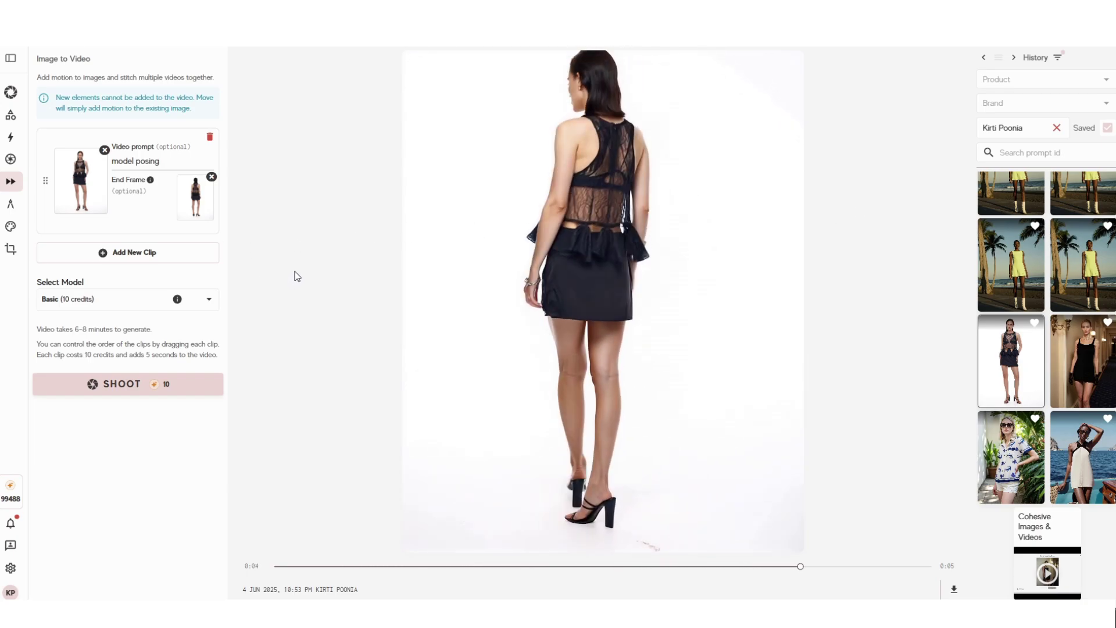
pyautogui.scroll(1, 1083, 334)
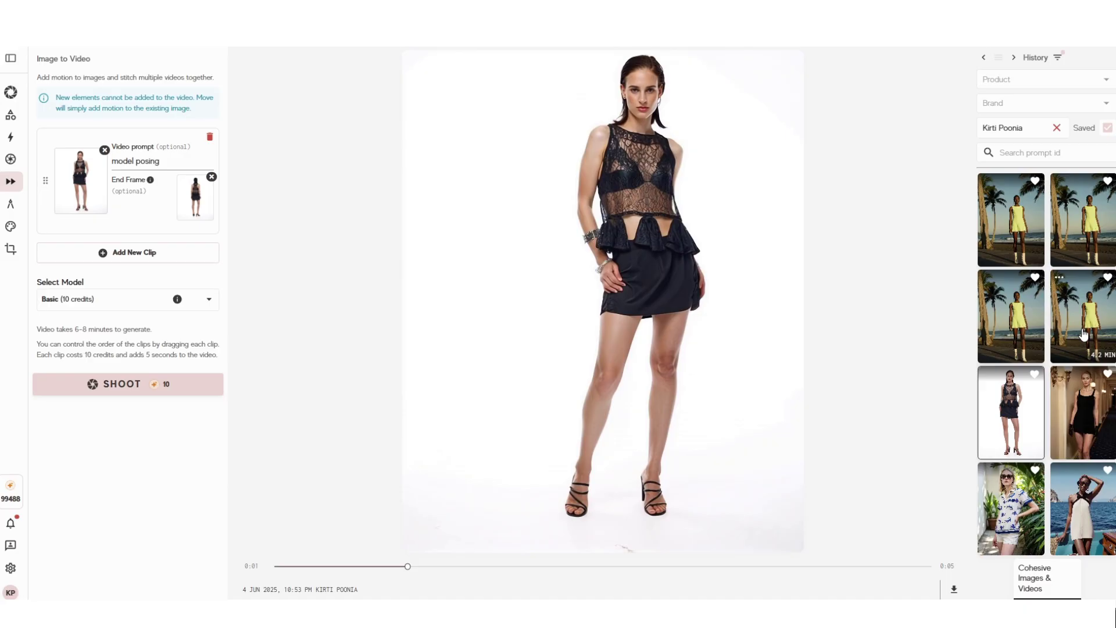
pyautogui.click(1107, 129)
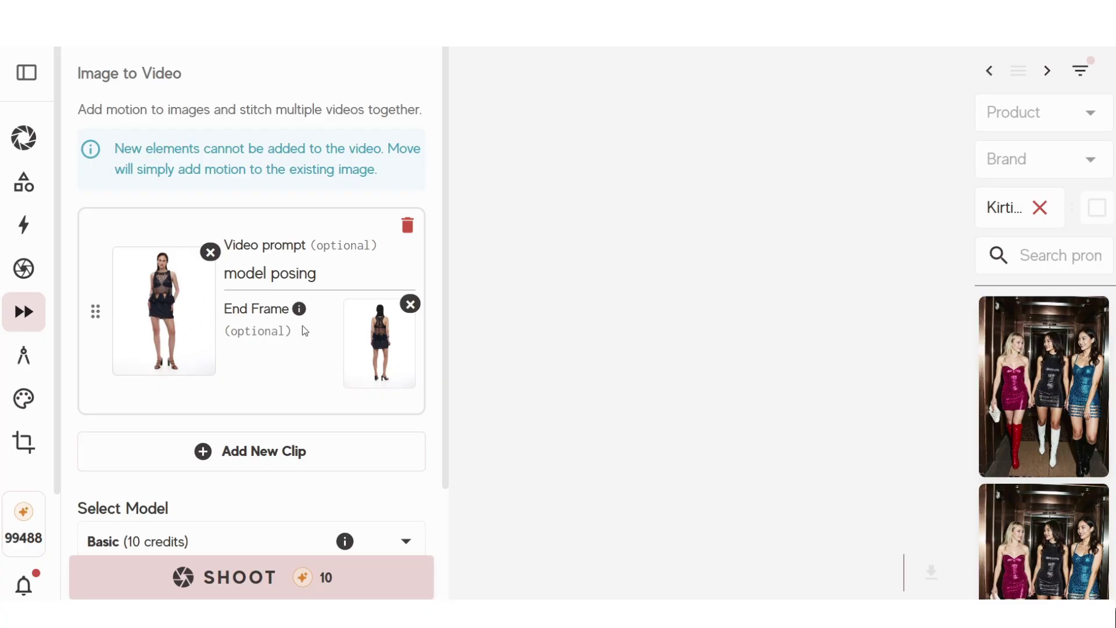
# Look through the video history, view the saved "model posing" clip of the black lace top and skirt, and remove the saved filter
pyautogui.scroll(-5, 649, 319)
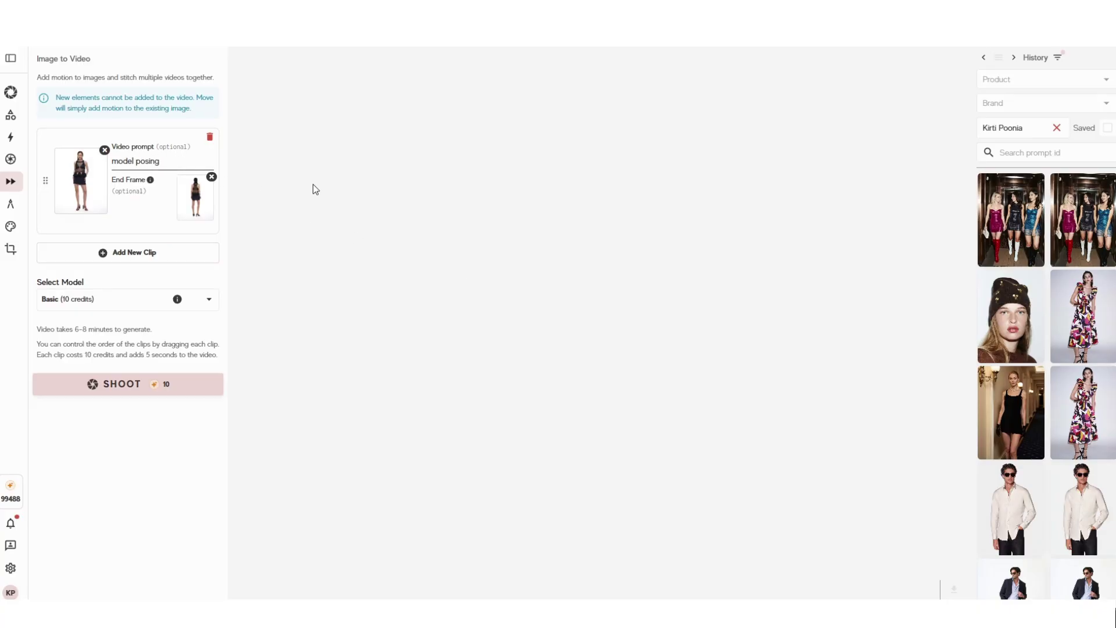
pyautogui.scroll(-5, 1051, 194)
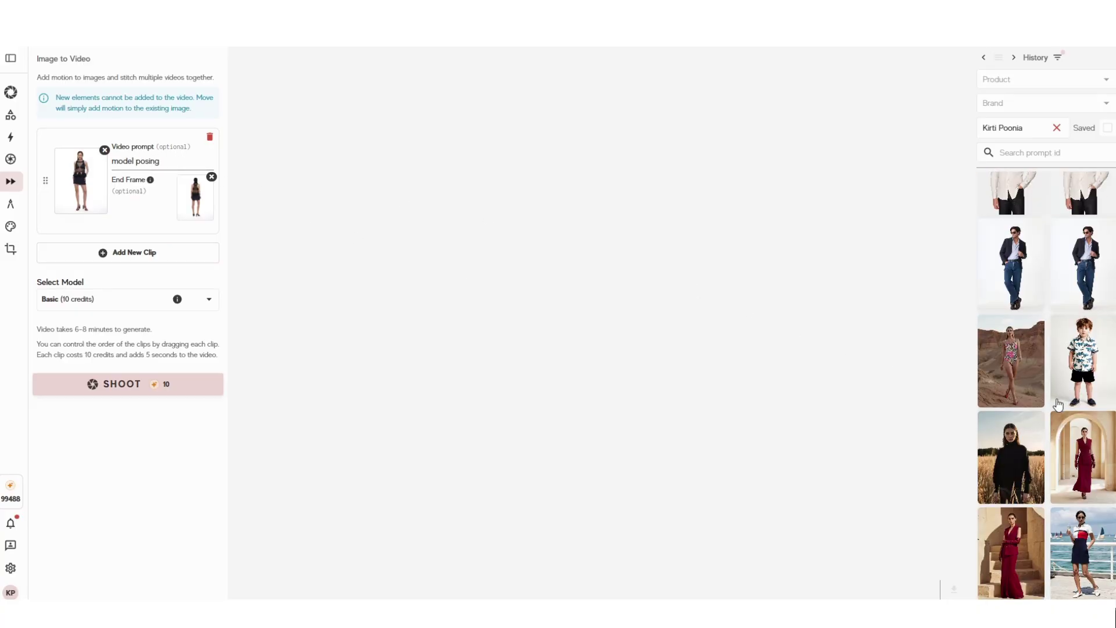
pyautogui.click(1107, 128)
pyautogui.click(1007, 425)
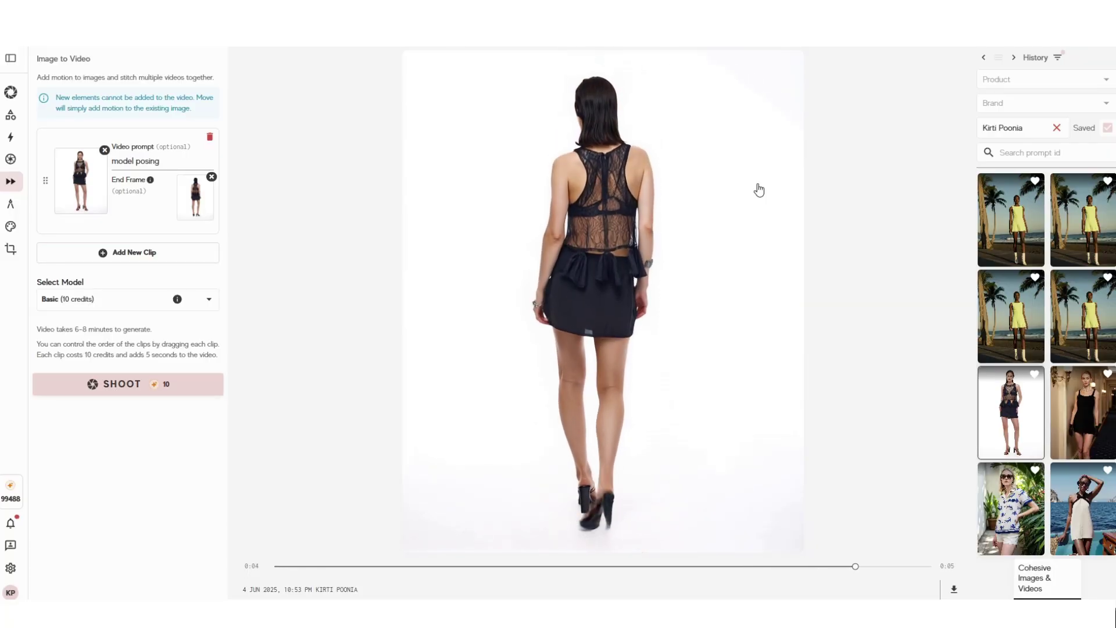
pyautogui.click(1107, 128)
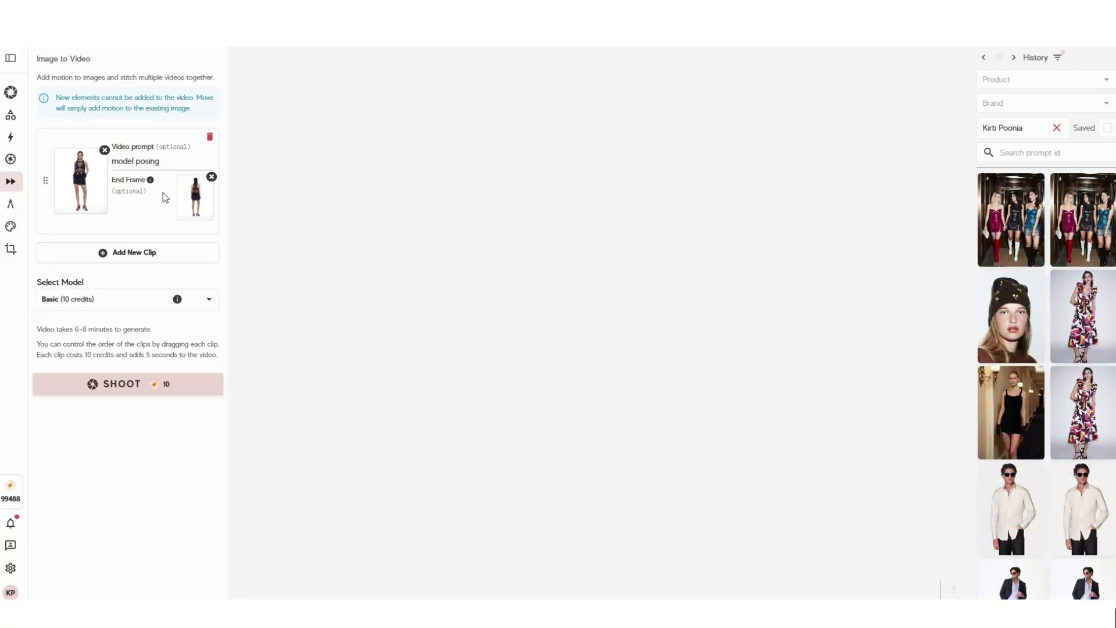
# Reopen the yellow satin skirt in Sketch to Image and generate it in "thick fabric" with a green checked material swatch
pyautogui.moveTo(23, 226)
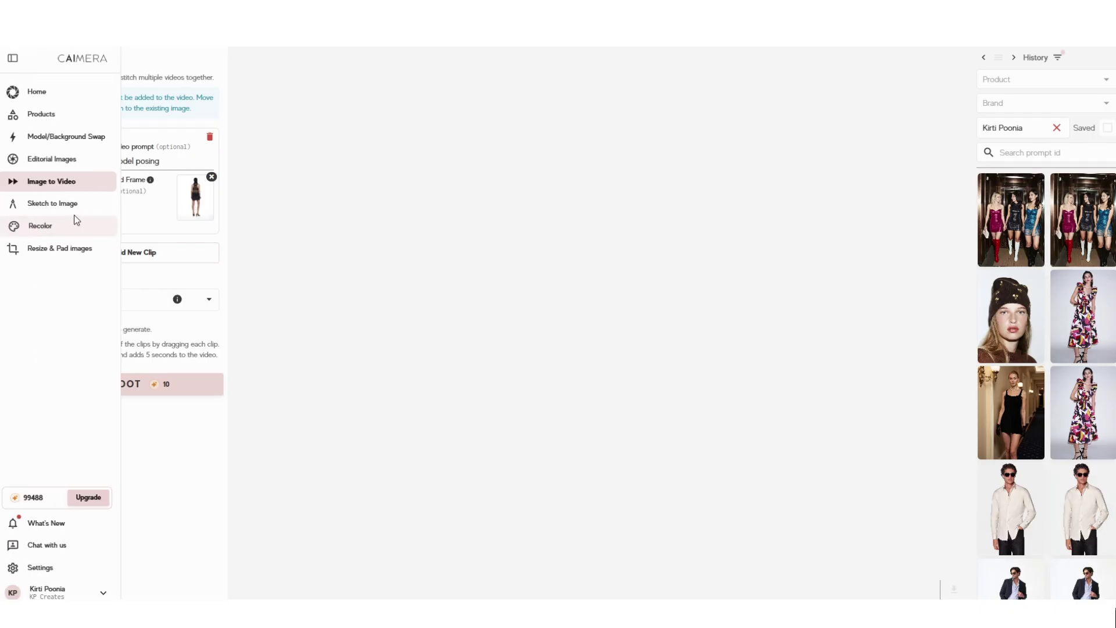
pyautogui.click(61, 204)
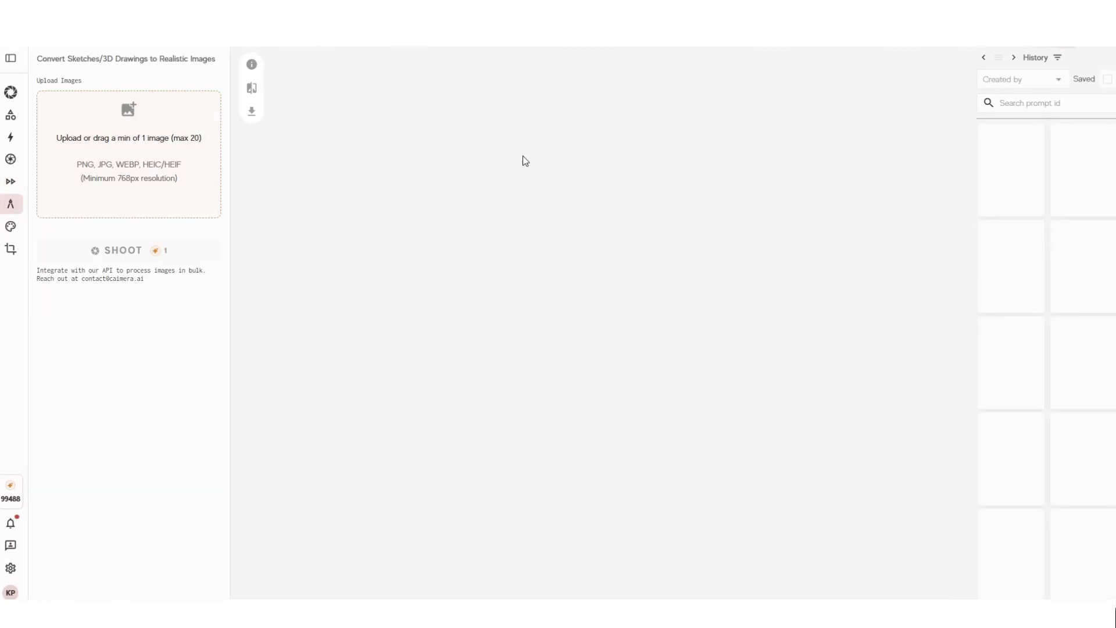
pyautogui.click(1040, 197)
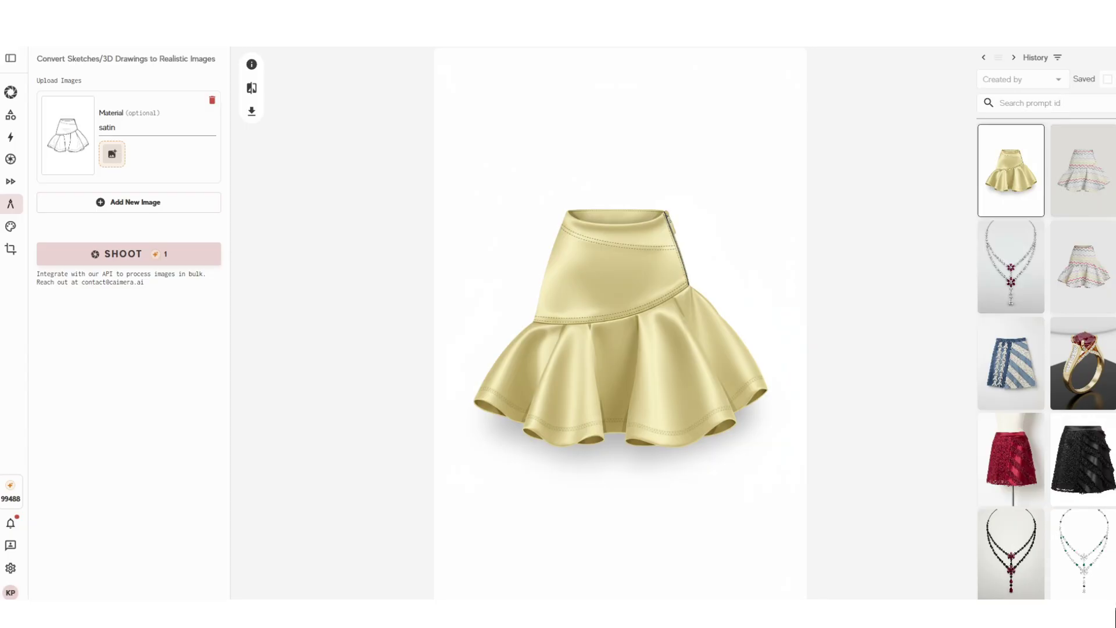
pyautogui.doubleClick(119, 125)
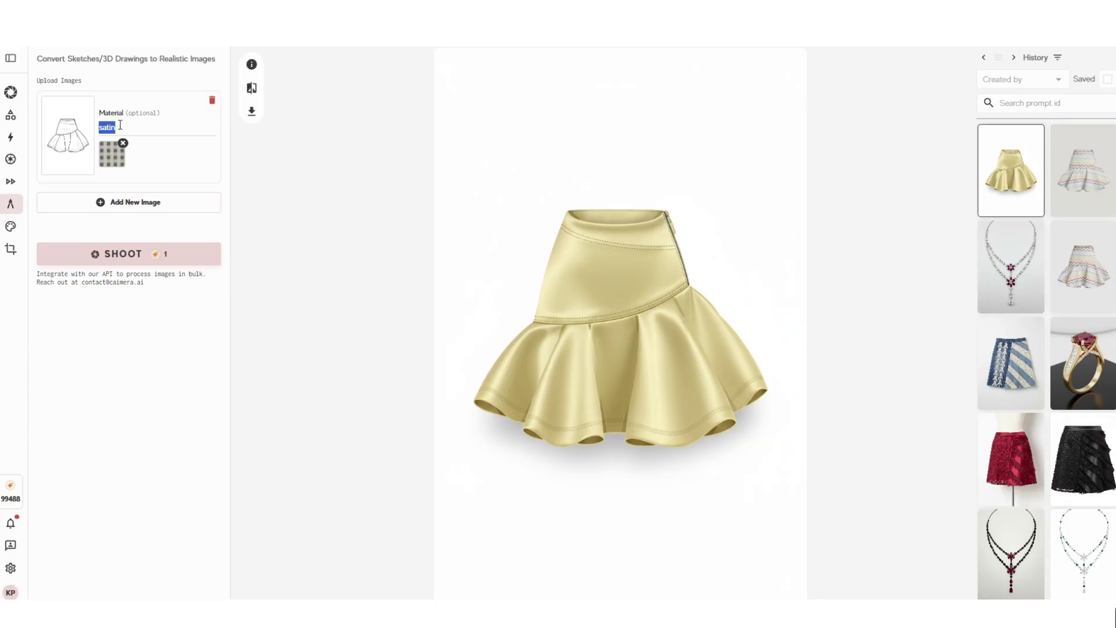
pyautogui.press('BackSpace')
pyautogui.click(182, 257)
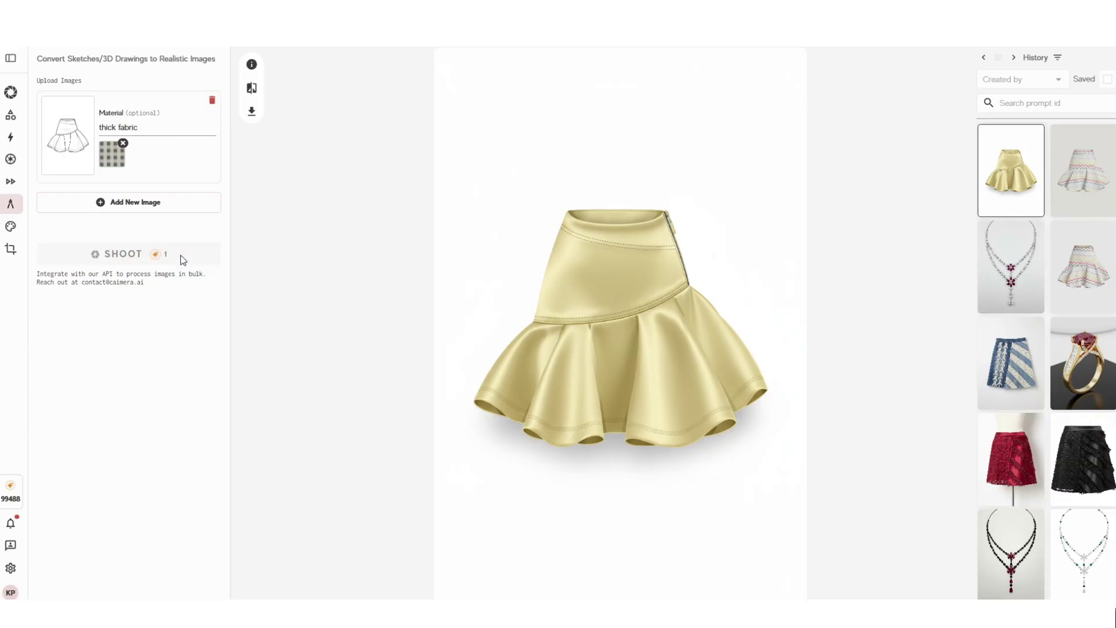
# Compare the diamond and ruby necklace and the green checked skirt with their source sketches
pyautogui.click(1101, 283)
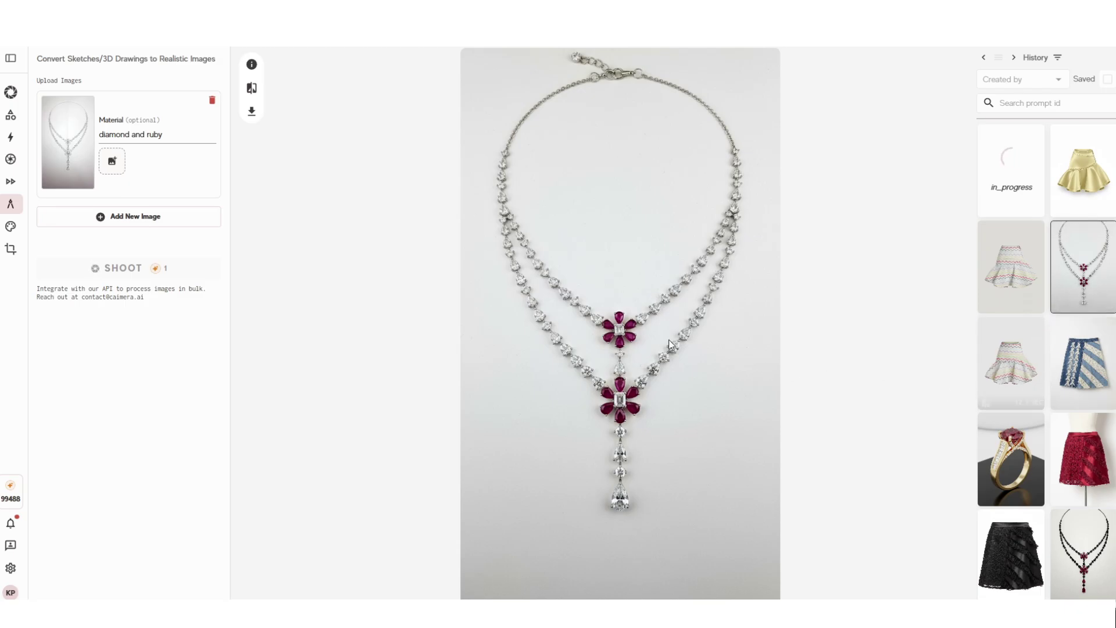
pyautogui.click(251, 88)
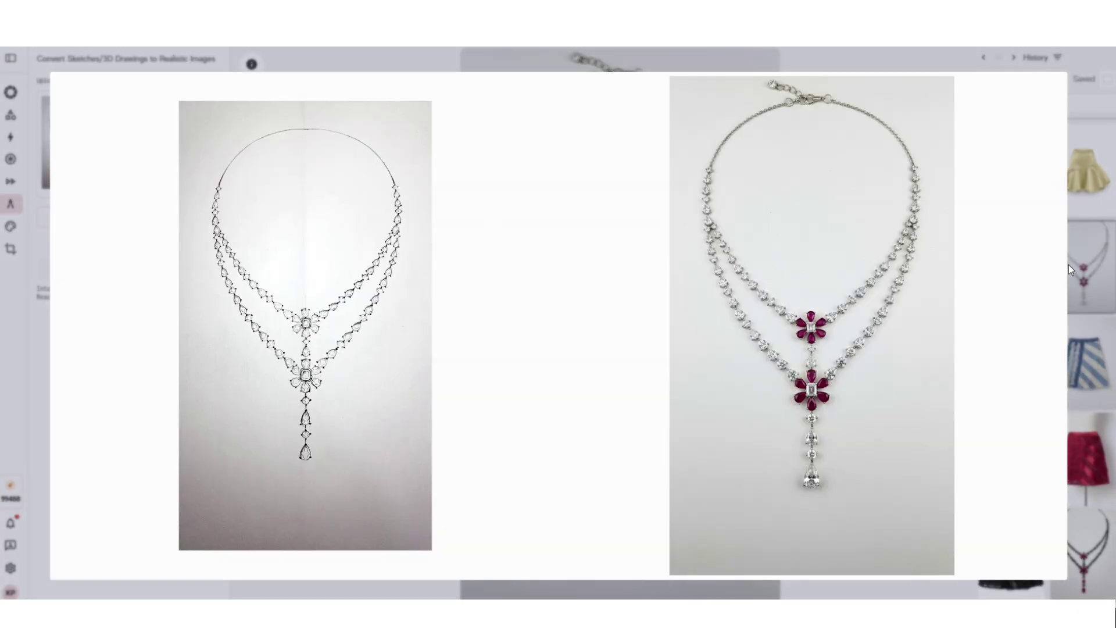
pyautogui.click(1085, 227)
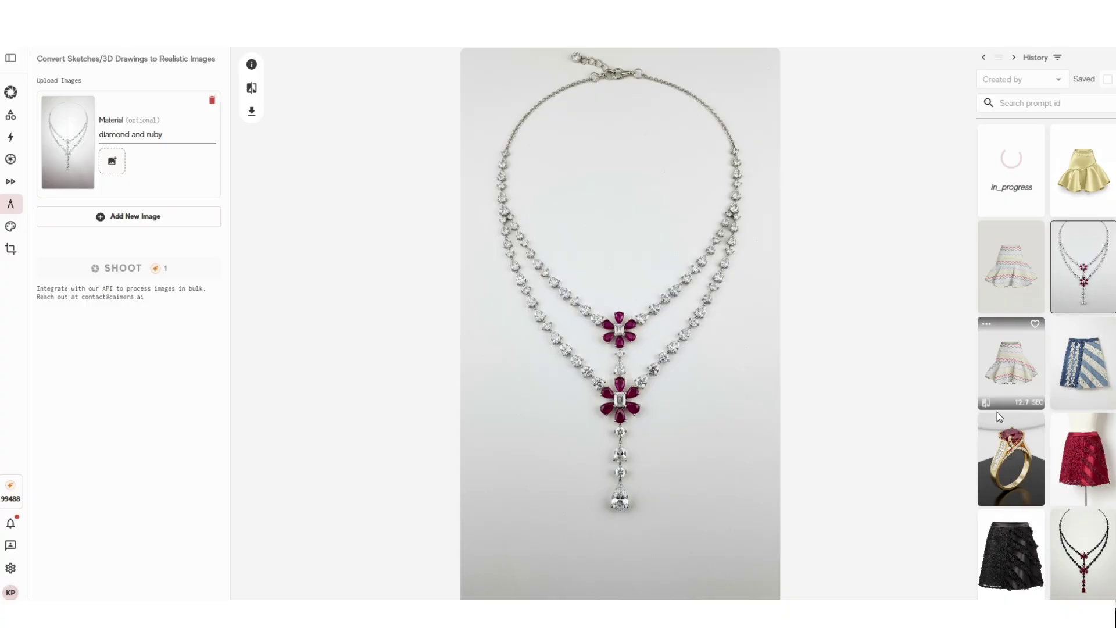
pyautogui.click(1002, 435)
pyautogui.click(252, 88)
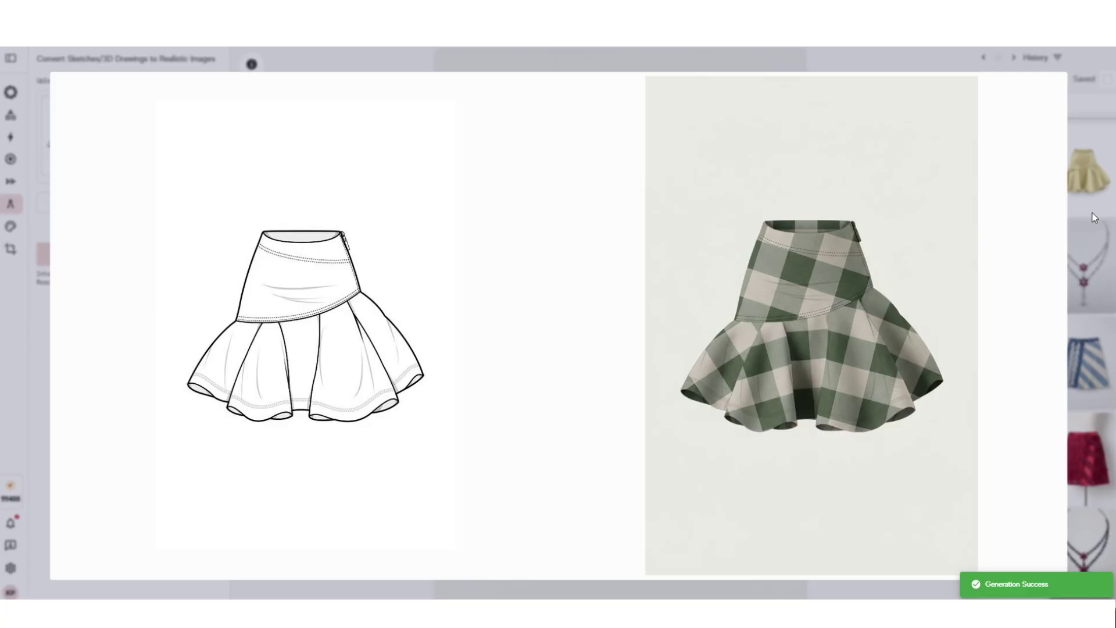
pyautogui.click(1092, 214)
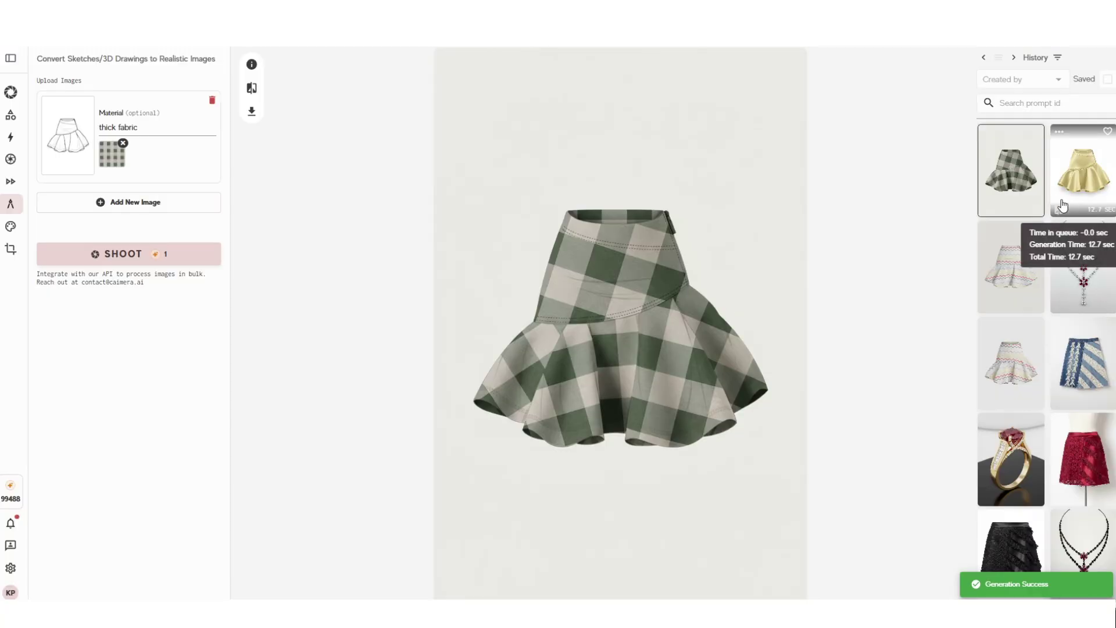
# Remove the checked material swatch and compare the pearls and stones sneaker and the black leather jacket with their sketches
pyautogui.click(122, 143)
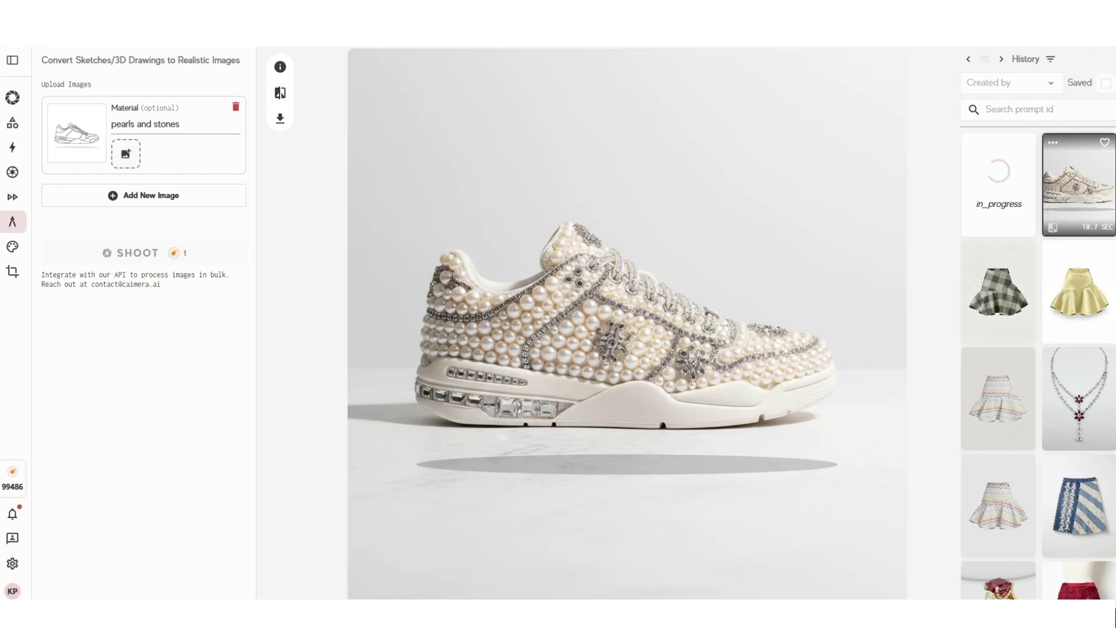
pyautogui.click(280, 93)
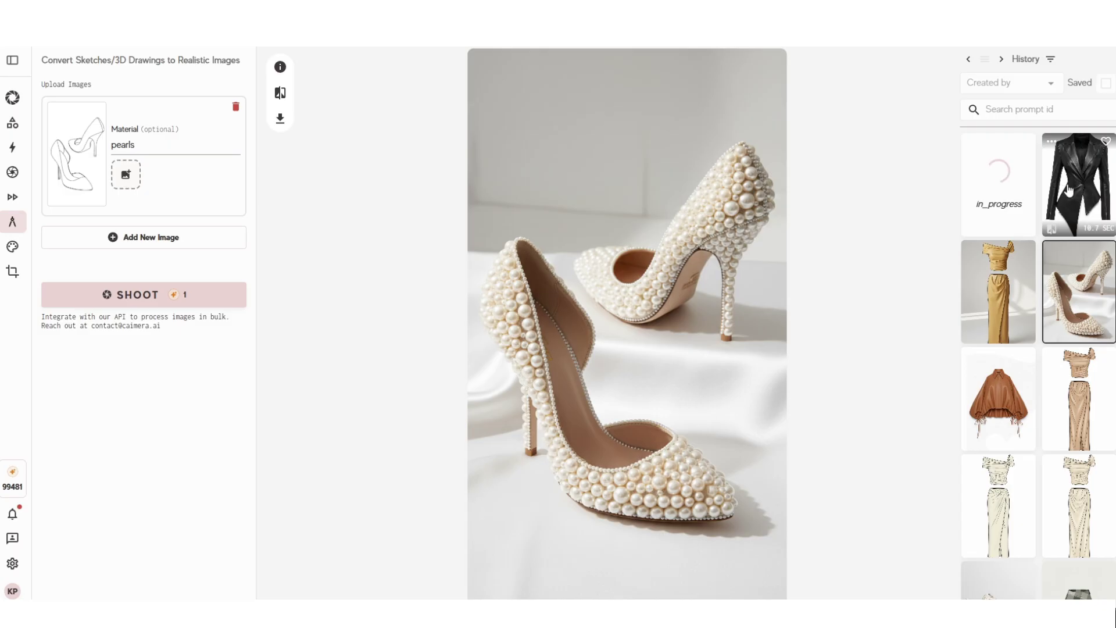
pyautogui.click(1068, 190)
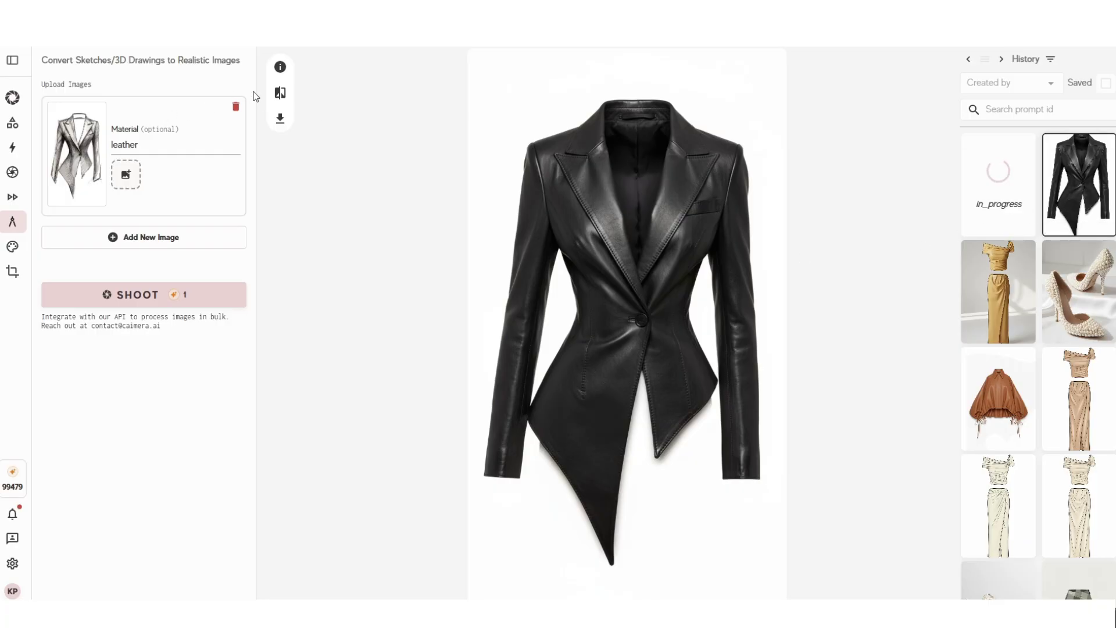
pyautogui.click(280, 93)
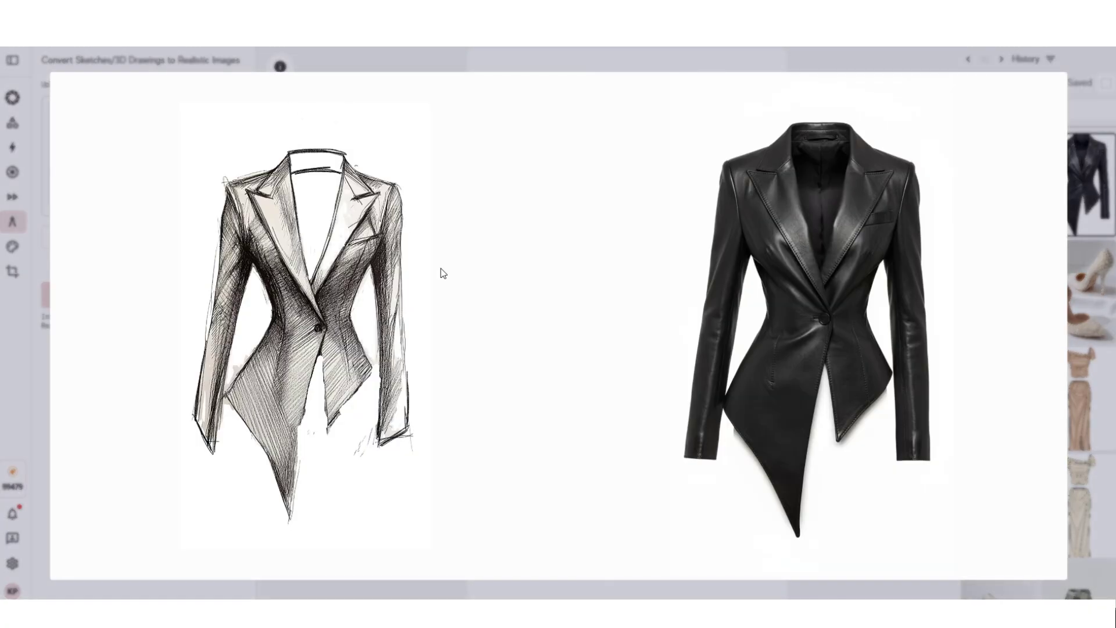
pyautogui.click(1094, 229)
# View the saved "model posing" clip in Image to Video, and delete the pink polyester handbag sketch in Sketch to Image
pyautogui.moveTo(65, 230)
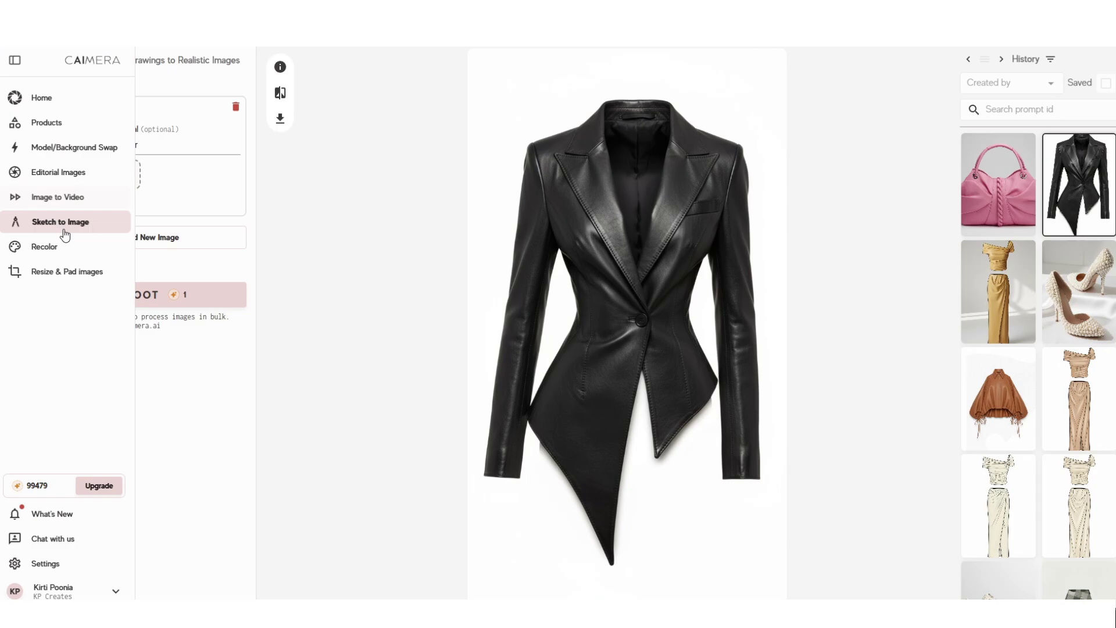
pyautogui.click(56, 197)
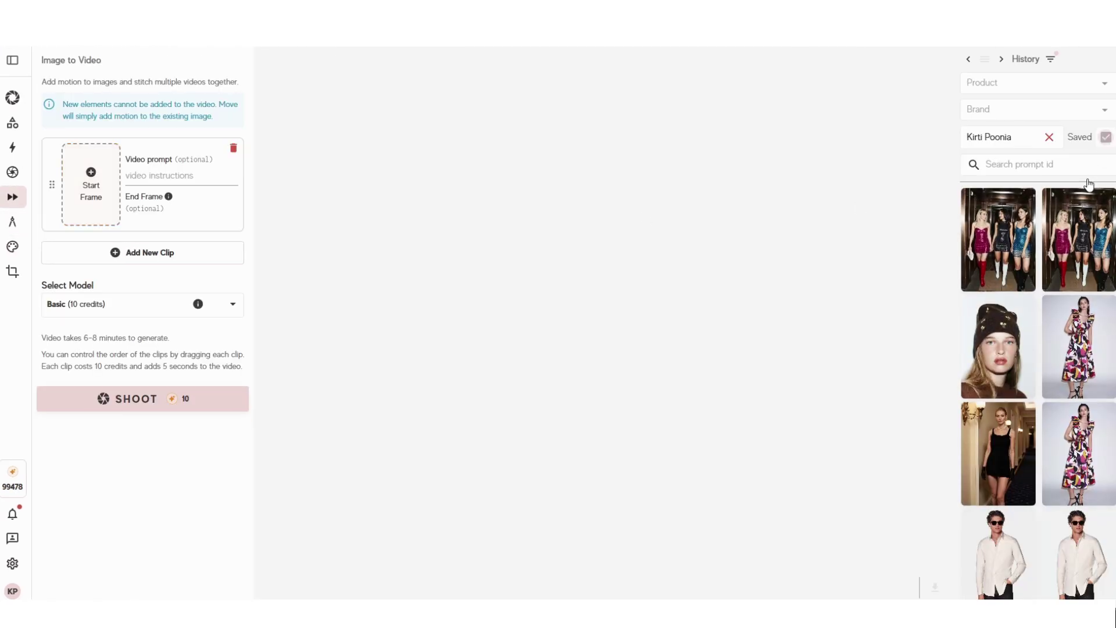
pyautogui.click(998, 454)
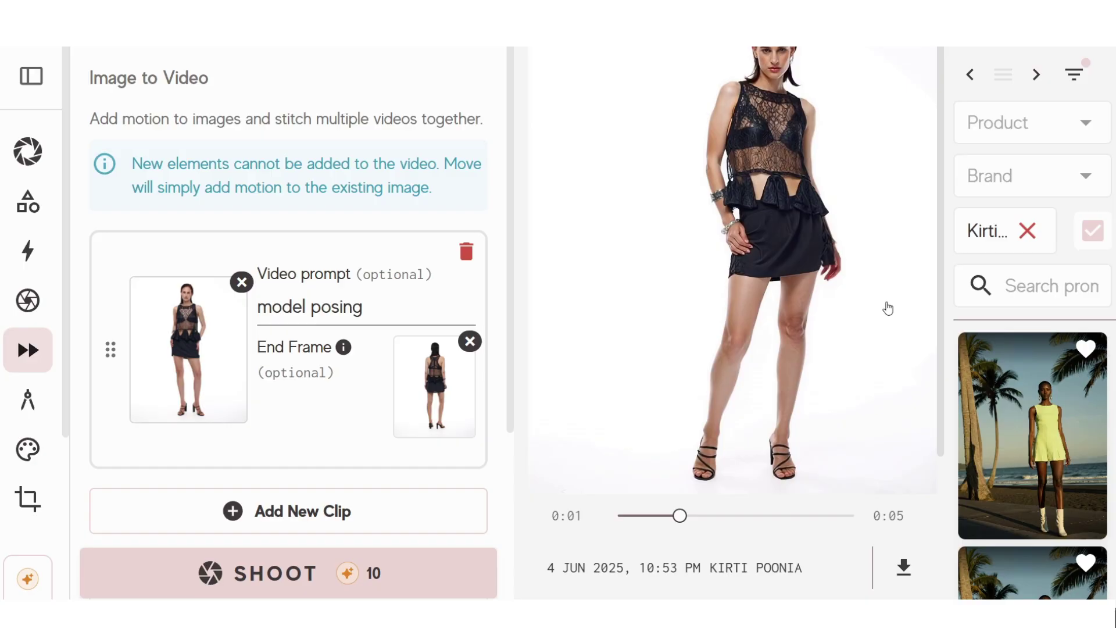
pyautogui.hotkey('ctrl', '-')
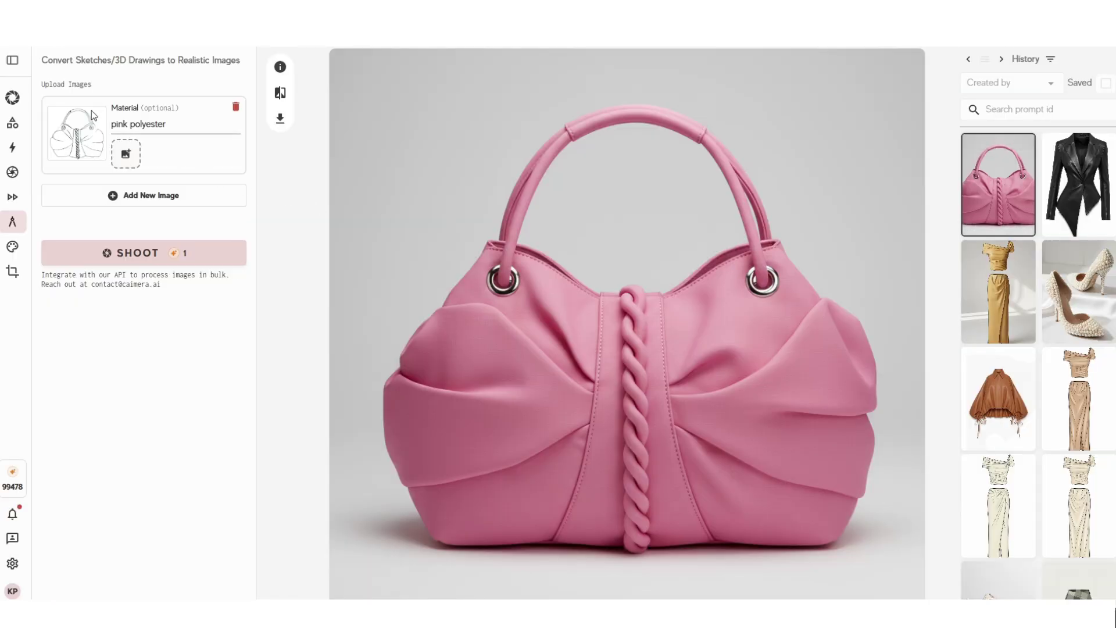
pyautogui.click(236, 106)
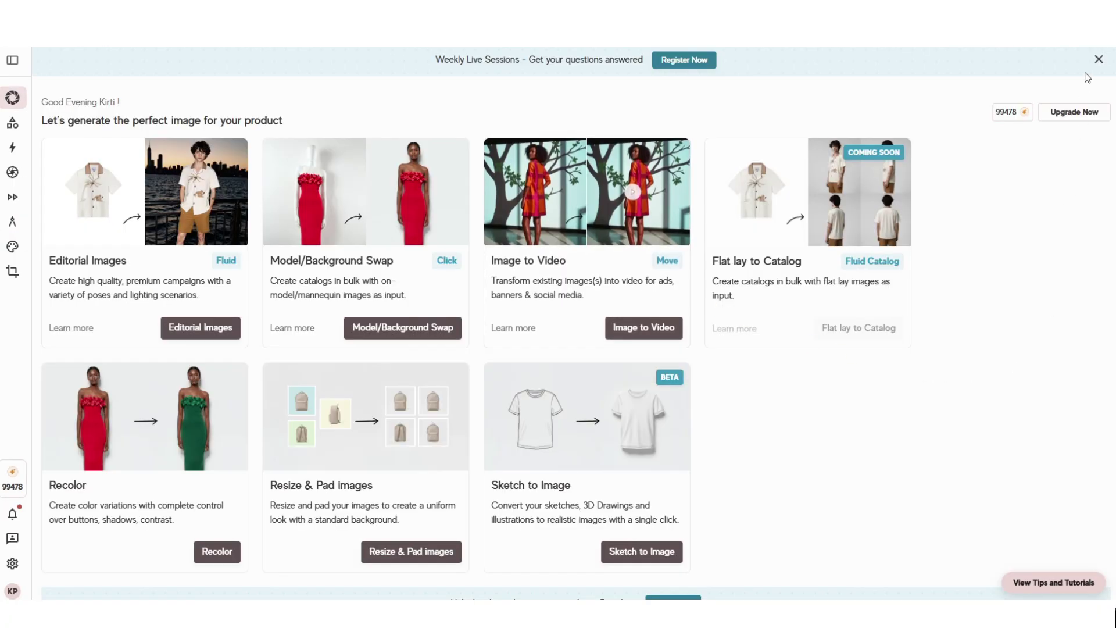
# Dismiss the weekly live sessions banner on the home page and look over the tool cards and tutorials
pyautogui.click(1096, 61)
pyautogui.scroll(-2, 1056, 253)
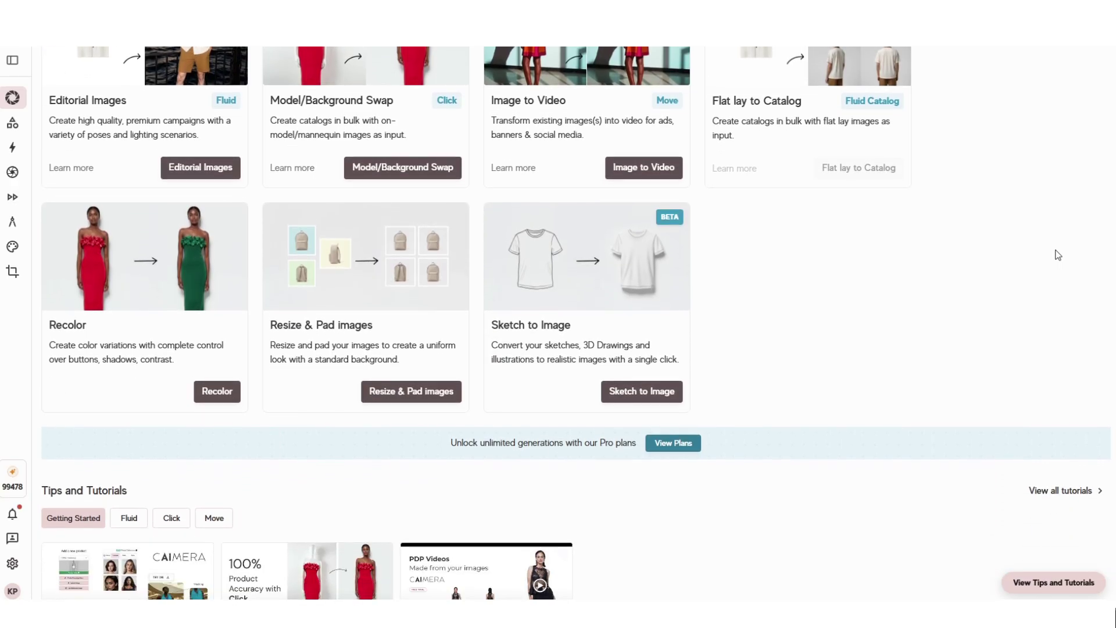
pyautogui.scroll(2, 1056, 253)
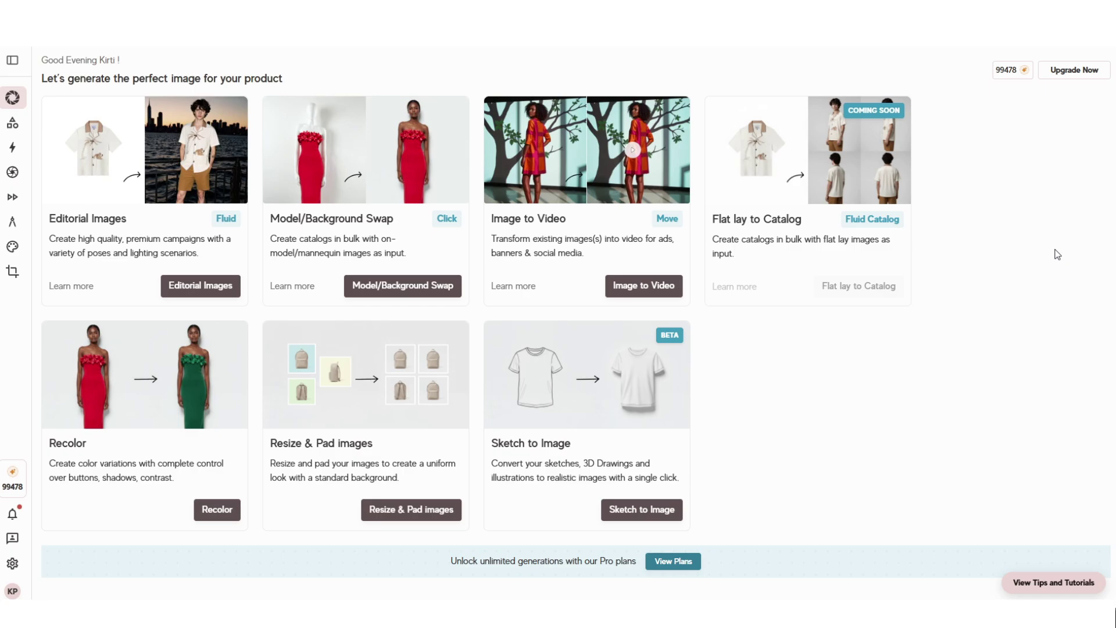
pyautogui.scroll(-2, 1041, 255)
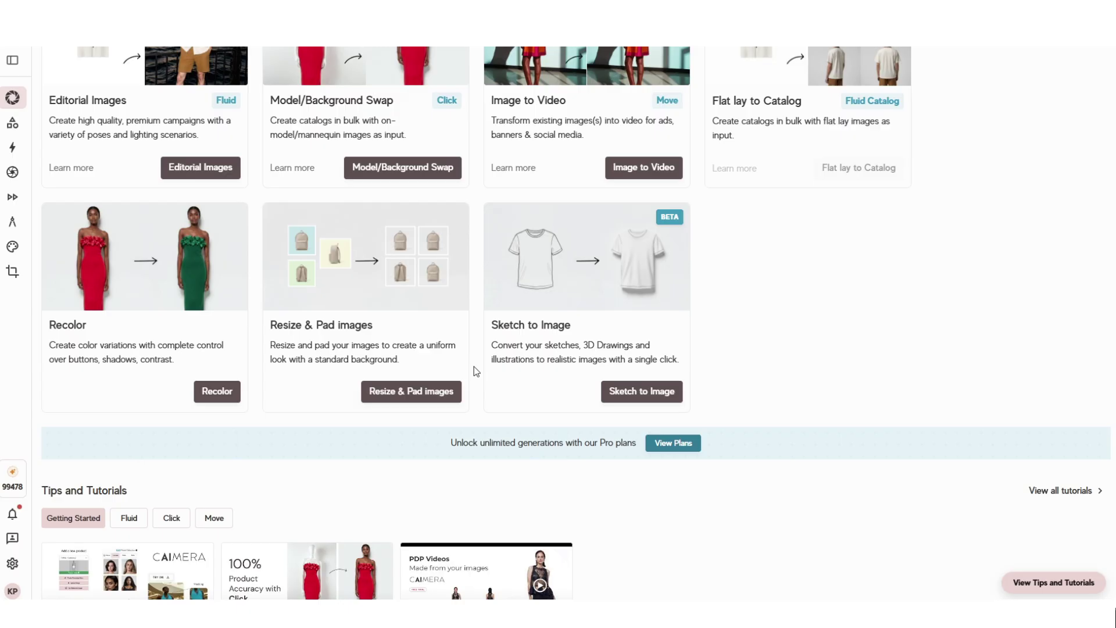
pyautogui.scroll(-1, 473, 367)
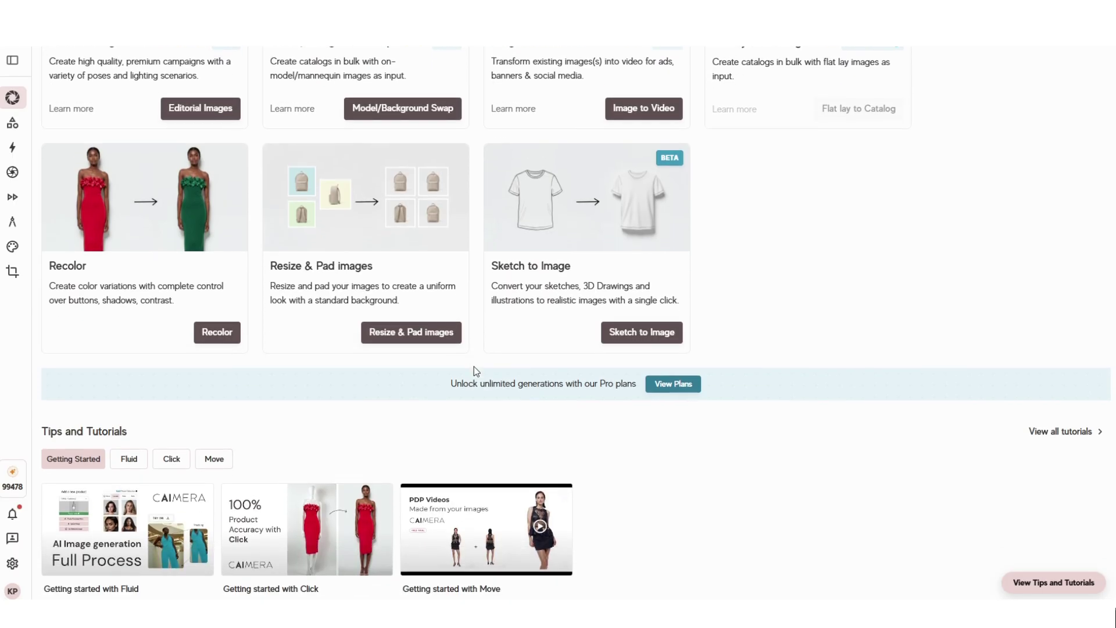
pyautogui.scroll(1, 476, 361)
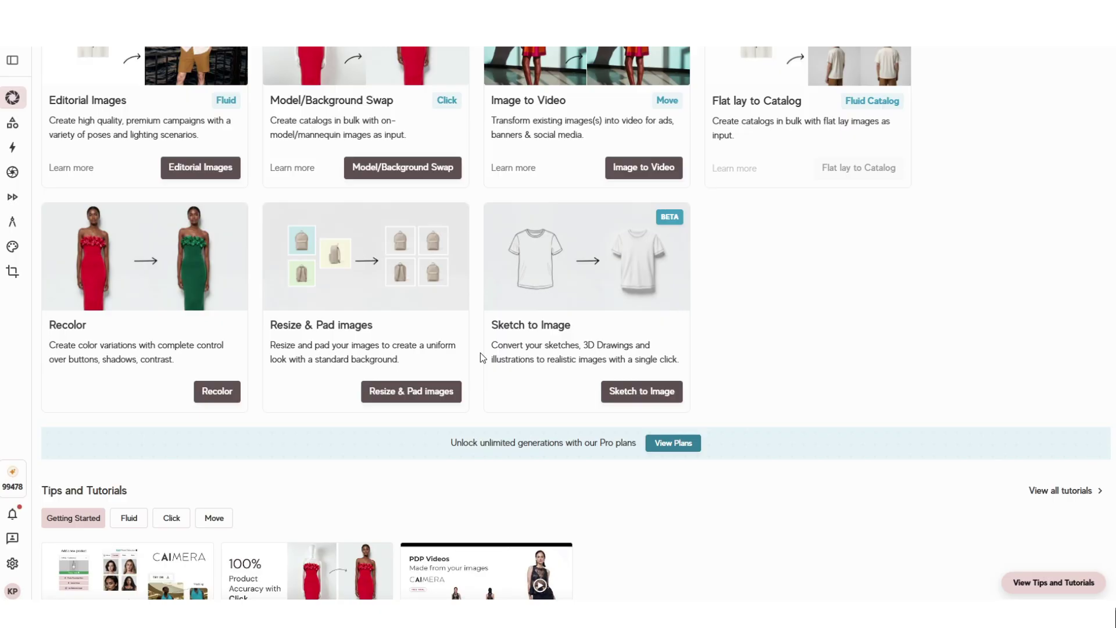
# Open Resize & Pad images, return to the home page and review the available tools, including Flat lay to Catalog
pyautogui.click(433, 395)
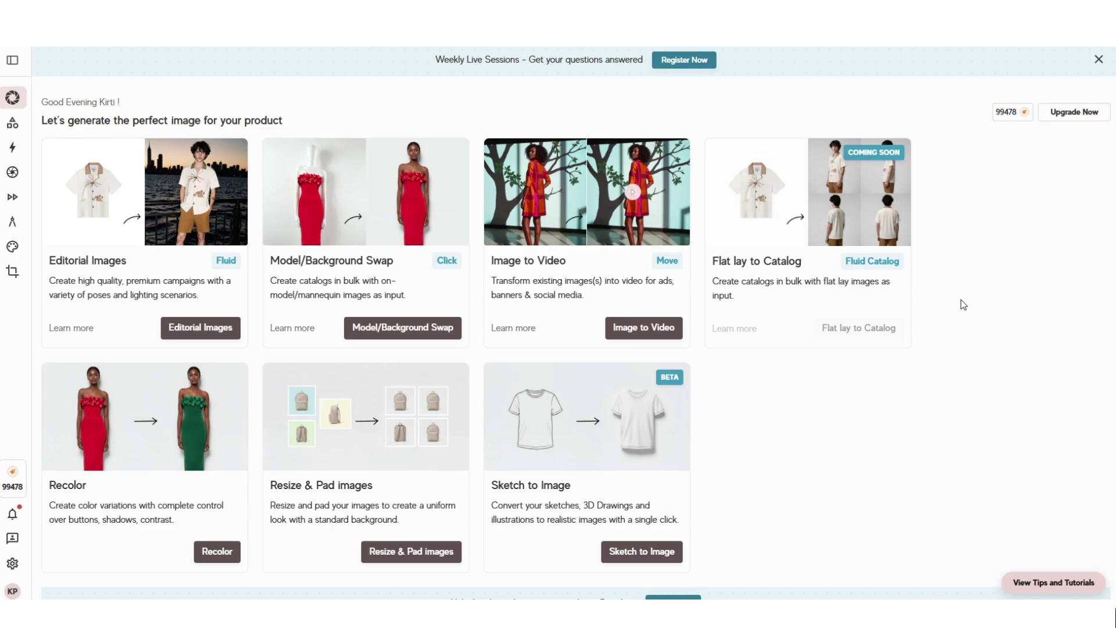
pyautogui.scroll(-2, 960, 299)
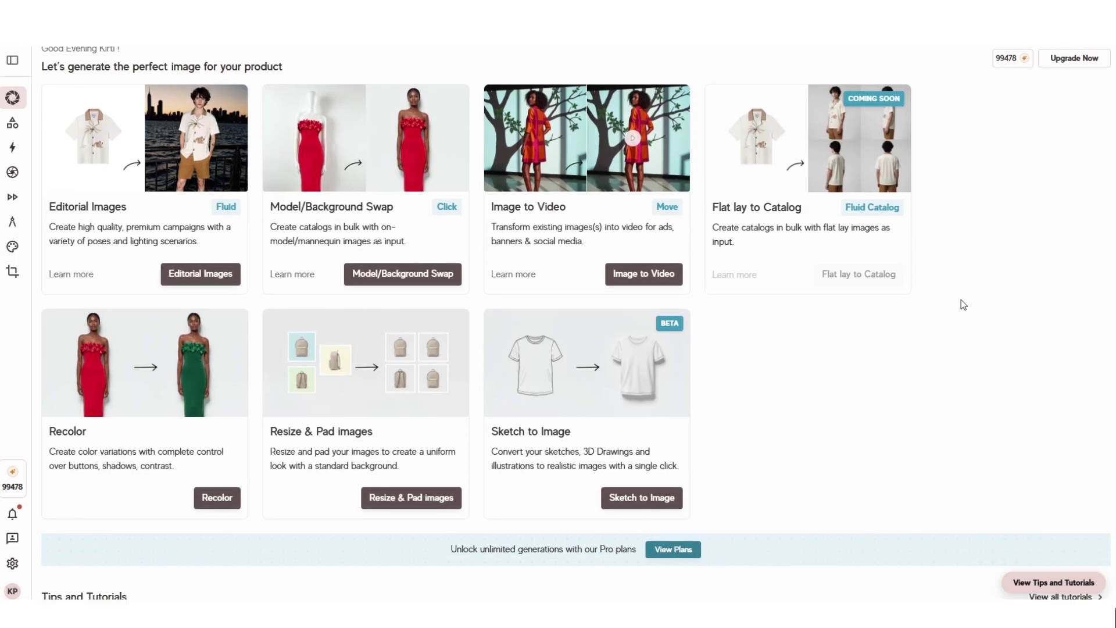
pyautogui.scroll(2, 960, 298)
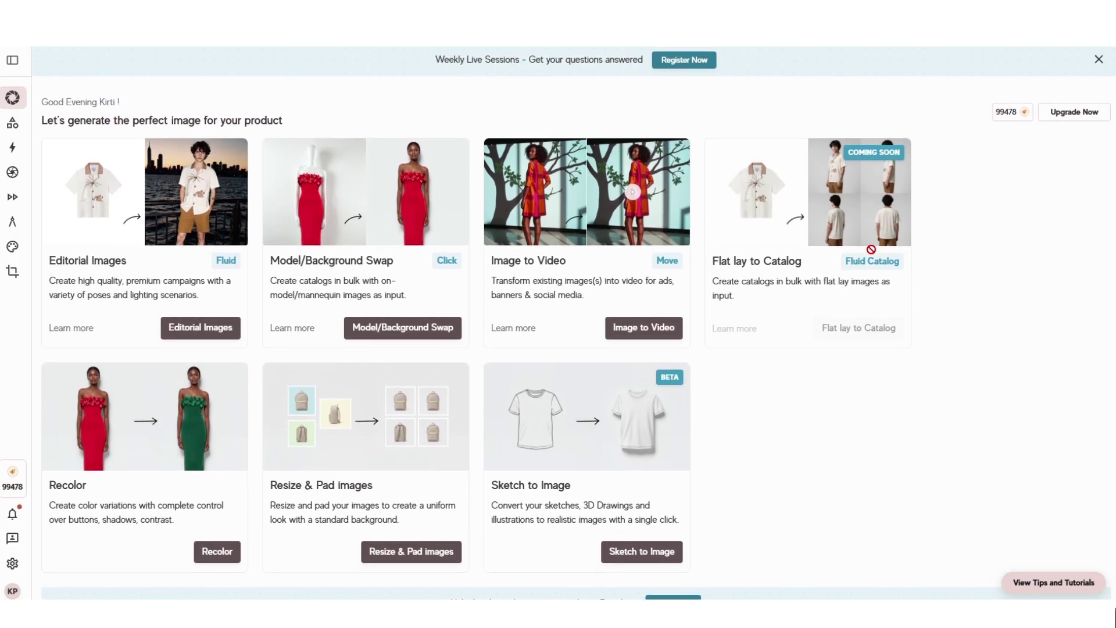